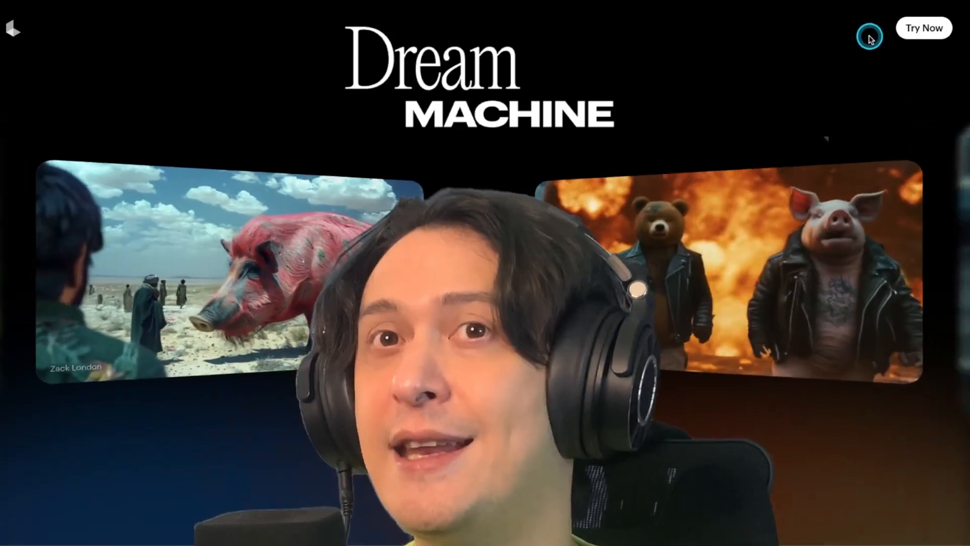
Step: Open Dream Machine's FAQ and Prompt Guide and read the Getting Started and How to Prompt sections
left_click(924, 29)
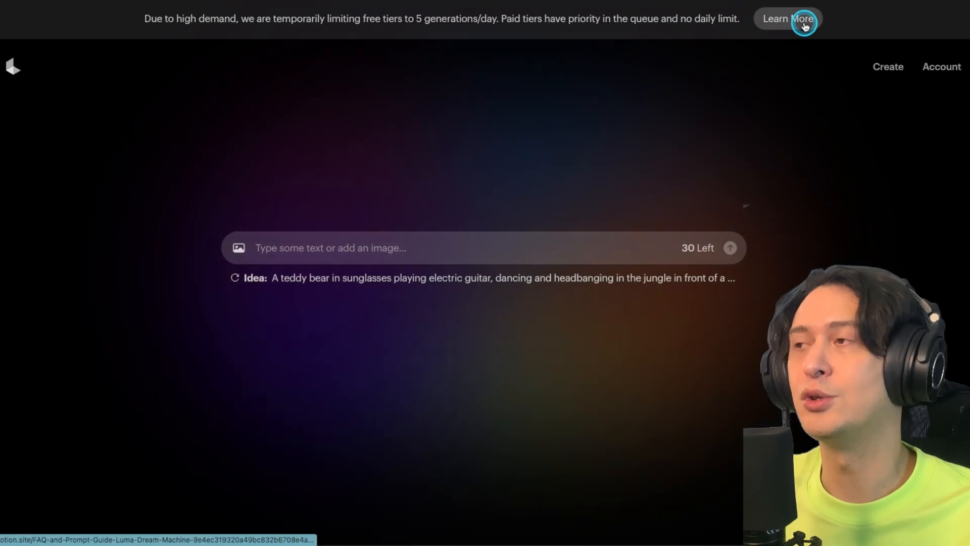
left_click(786, 22)
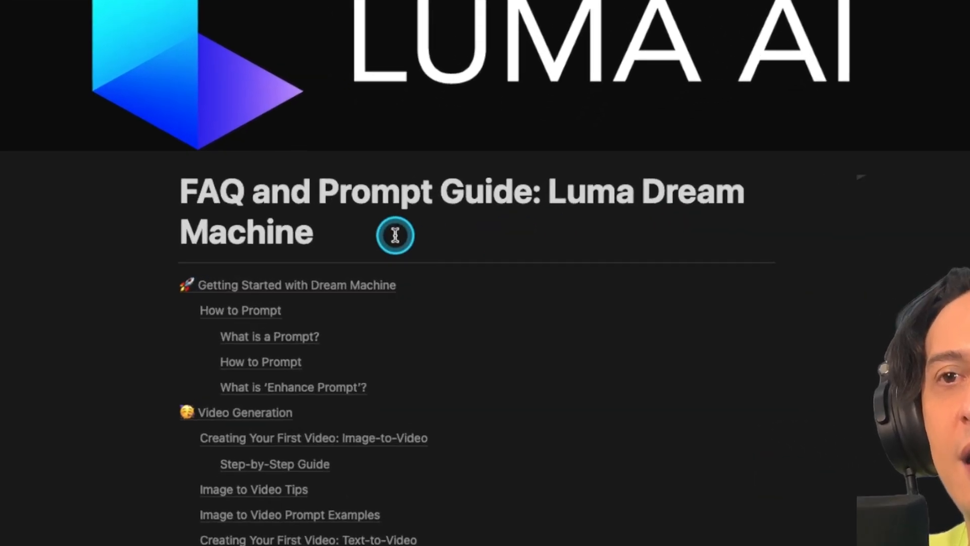
scroll(350, 241, "down", 4)
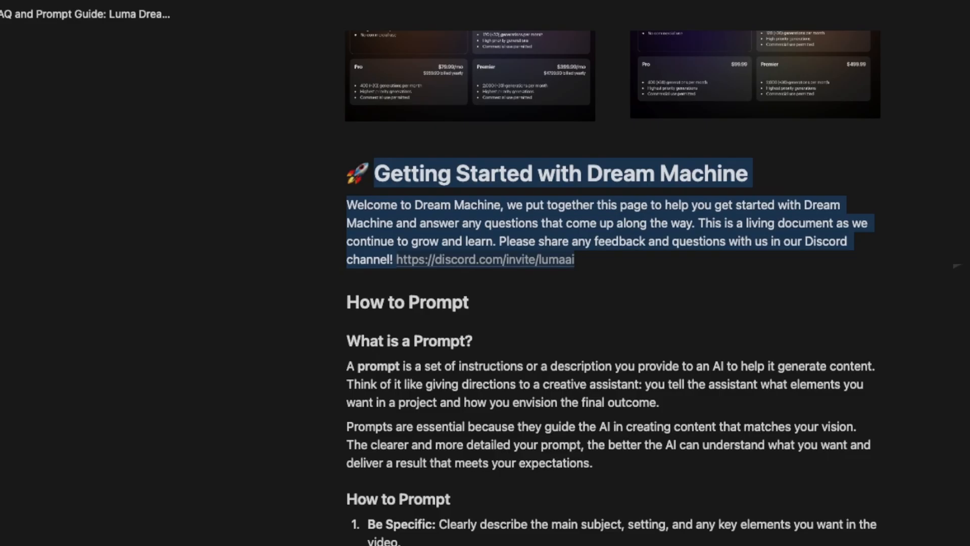
left_click(967, 280)
scroll(967, 279, "down", 1)
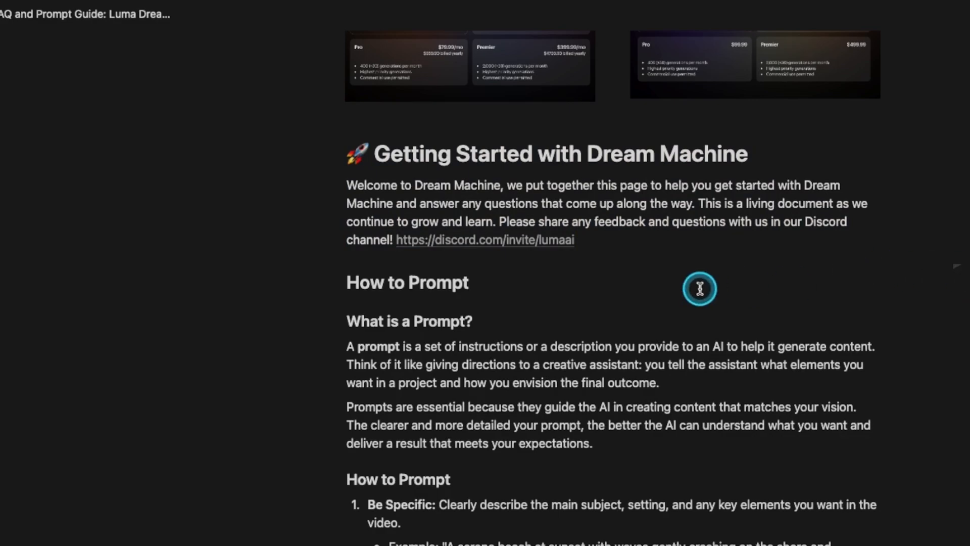
scroll(334, 249, "up", 6)
scroll(333, 249, "down", 10)
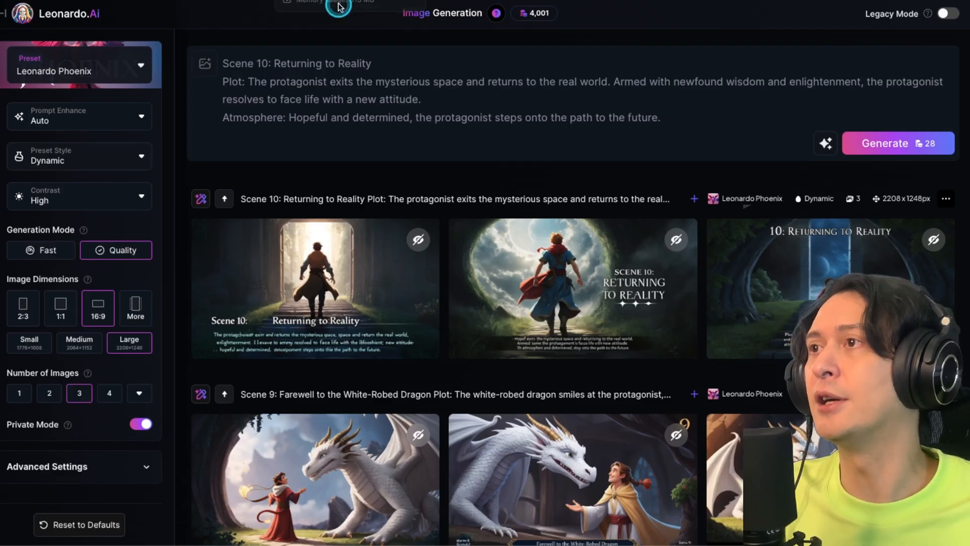
Step: Switch to Leonardo.Ai and look through the earlier generated story scene images
left_click(337, 133)
left_click(419, 85)
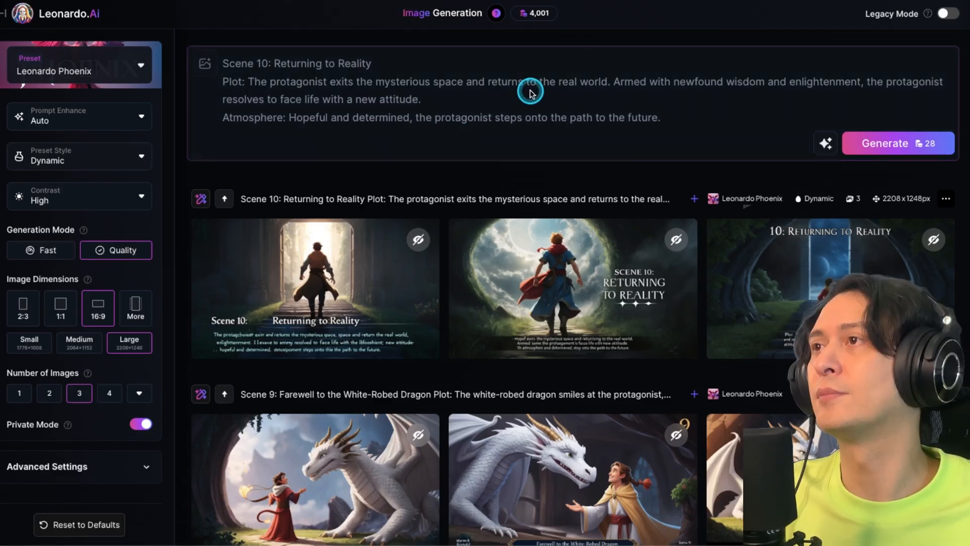
scroll(525, 331, "down", 20)
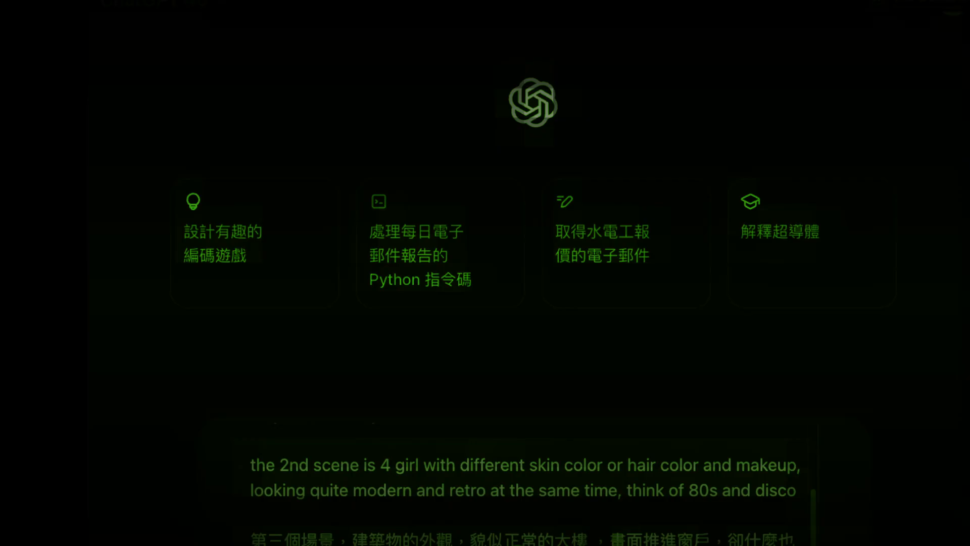
Step: Send ChatGPT the prompt for 10 progressively brighter scenes, starting with a worried handsome man, and review the scene descriptions
key("Return")
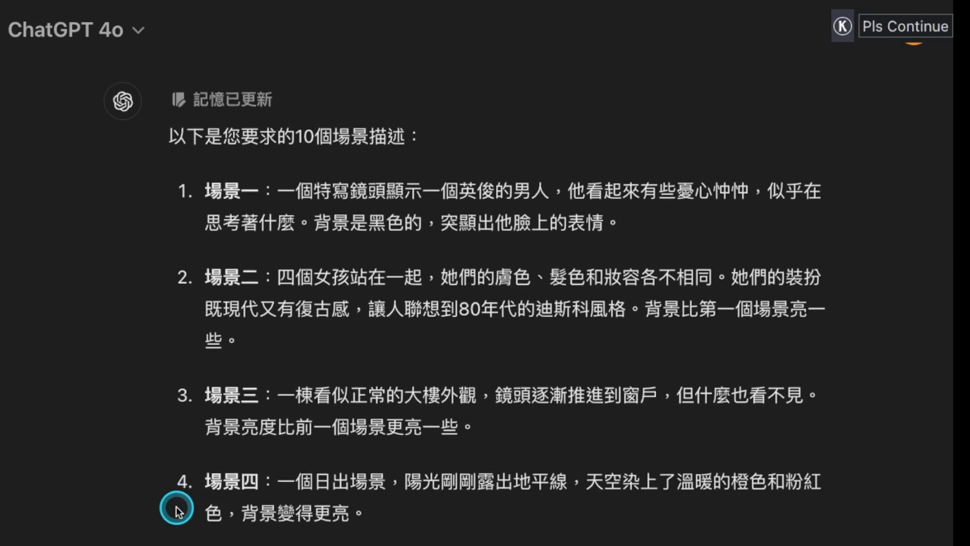
scroll(553, 490, "down", 4)
scroll(548, 483, "down", 4)
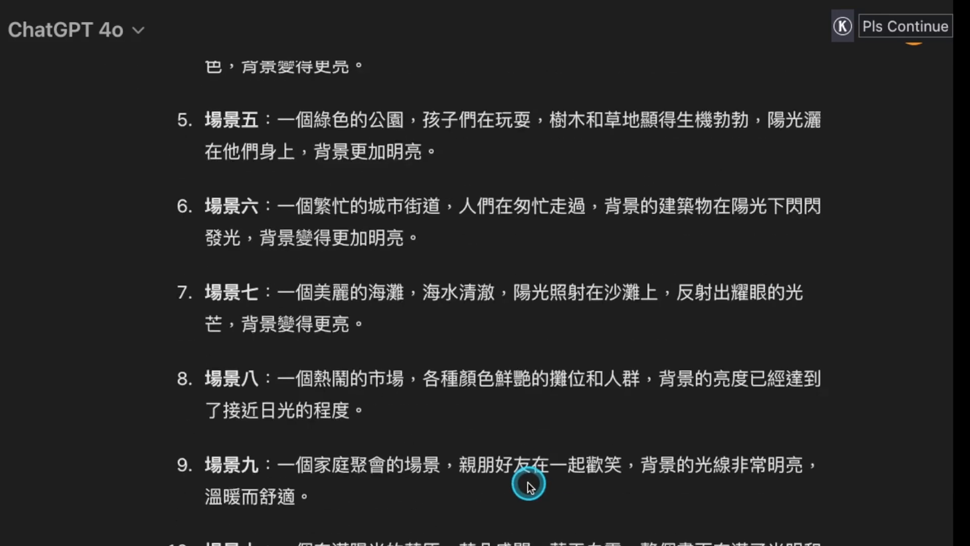
scroll(413, 380, "up", 7)
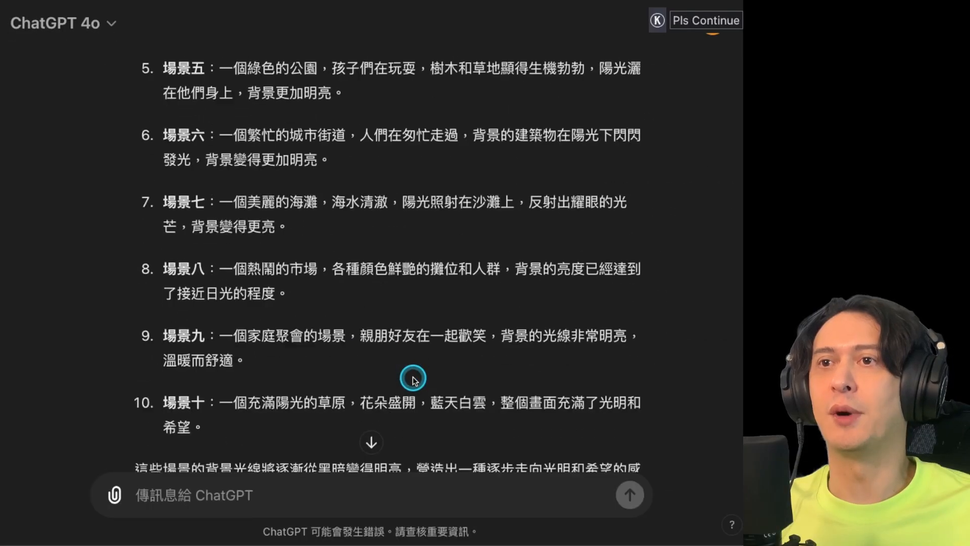
scroll(413, 380, "up", 1)
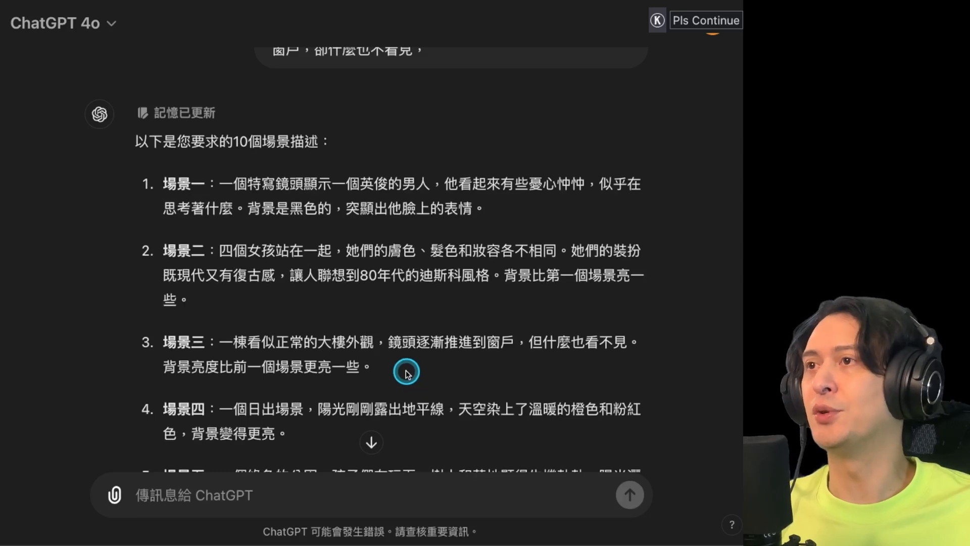
Step: Copy the previous ten-scene prompt into a new ChatGPT message and add blank lines after the third scene
left_click_drag(136, 142, 246, 184)
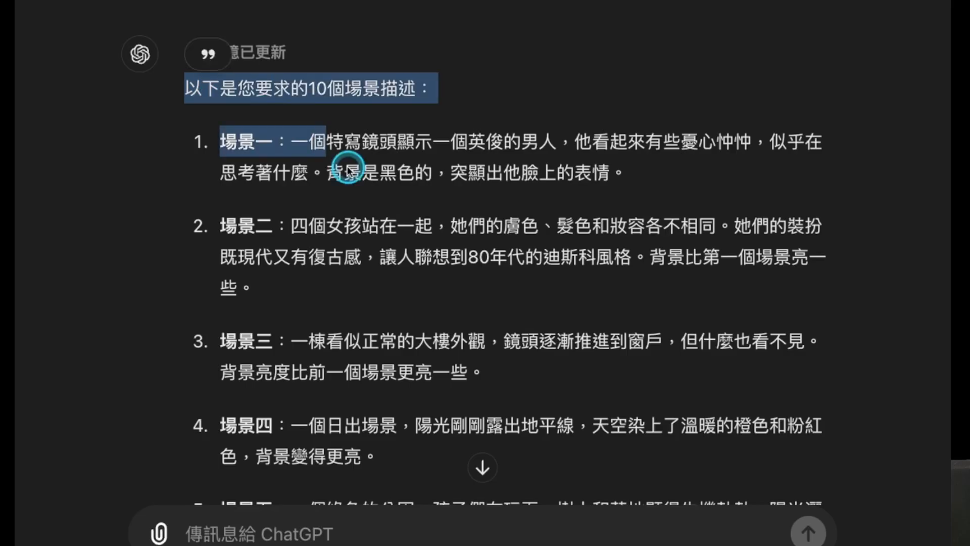
scroll(441, 301, "up", 5)
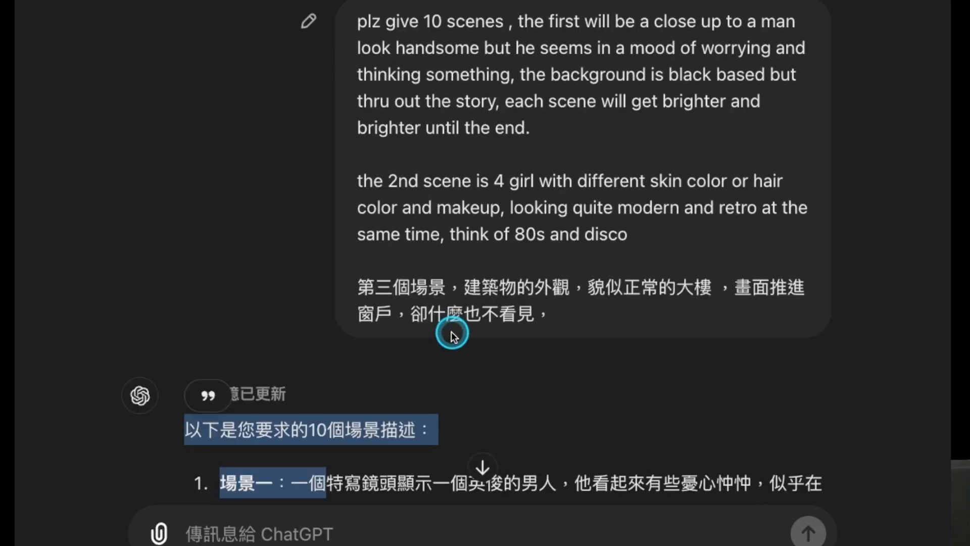
left_click_drag(357, 22, 572, 323)
key("ctrl+c")
left_click(313, 534)
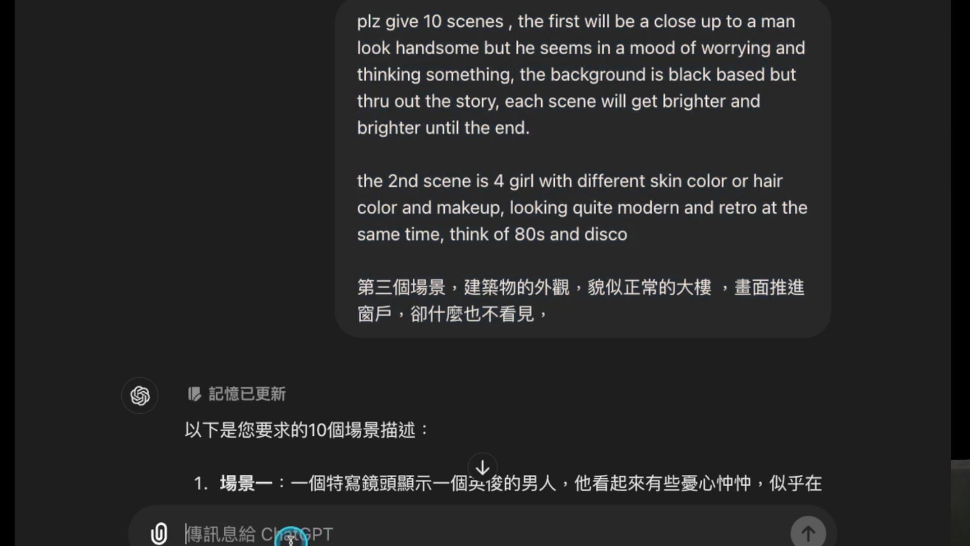
key("ctrl+v")
key("shift+Return")
key("shift+Return")
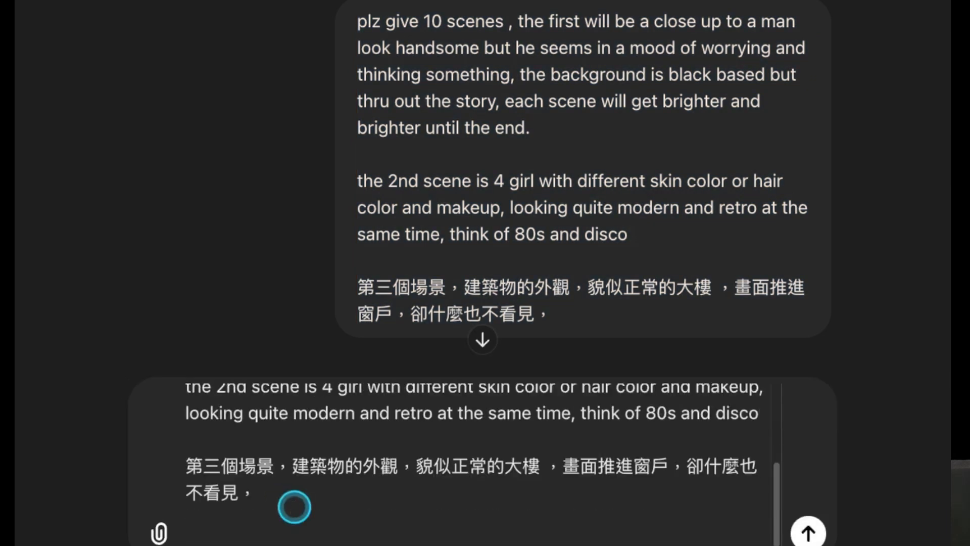
Step: Add scenes 4 to 10 (candlelit white basement, pink-haired woman, battles, lightning, black shadow), then request one moving ten-scene story and review it
type("第四個場景，畫面是一個白色的地下室，昏暗但有蠟燭")
key("shift+Return")
key("shift+Return")
type("第五個場景，女性，粉色頭髮，藍色眼睛準備戰鬥")
key("shift+Return")
key("shift+Return")
type("d")
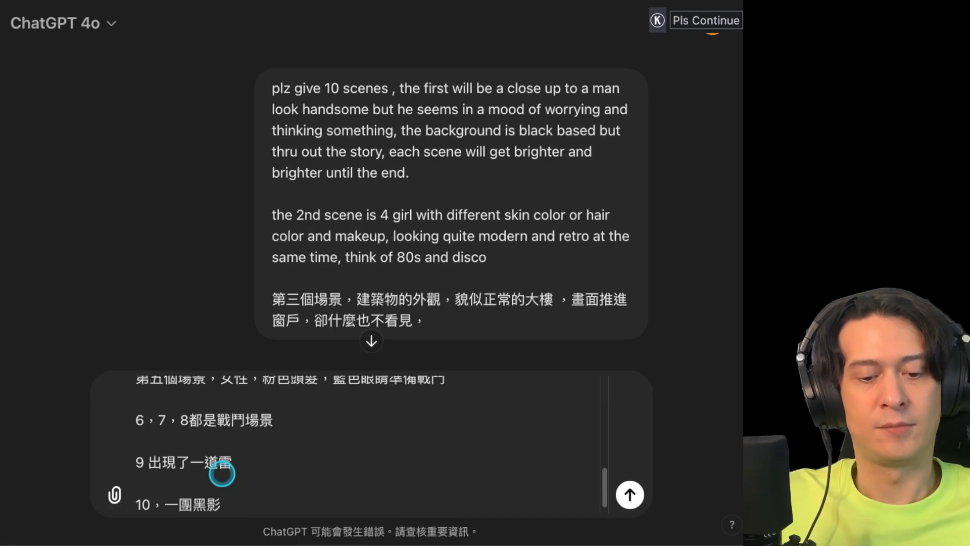
key("Return")
scroll(374, 404, "up", 5)
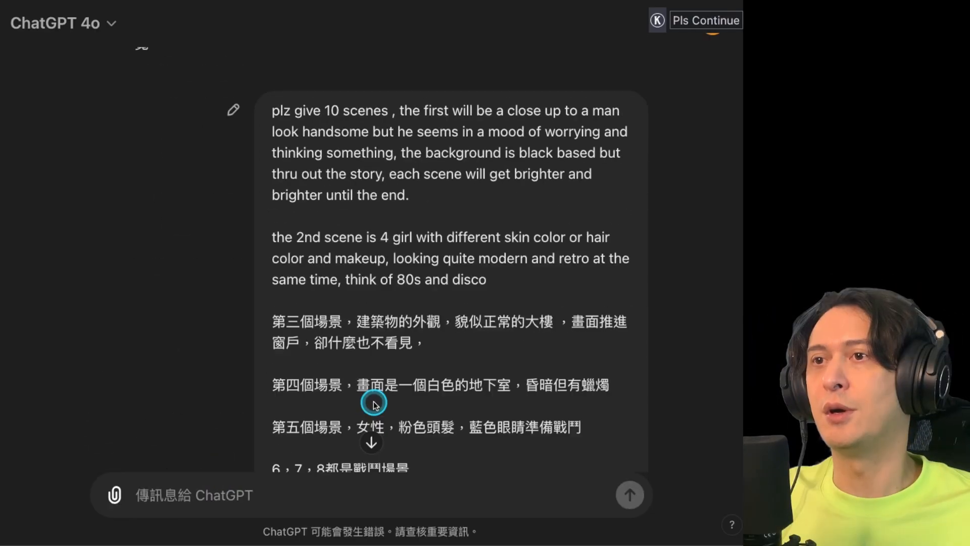
scroll(412, 405, "down", 15)
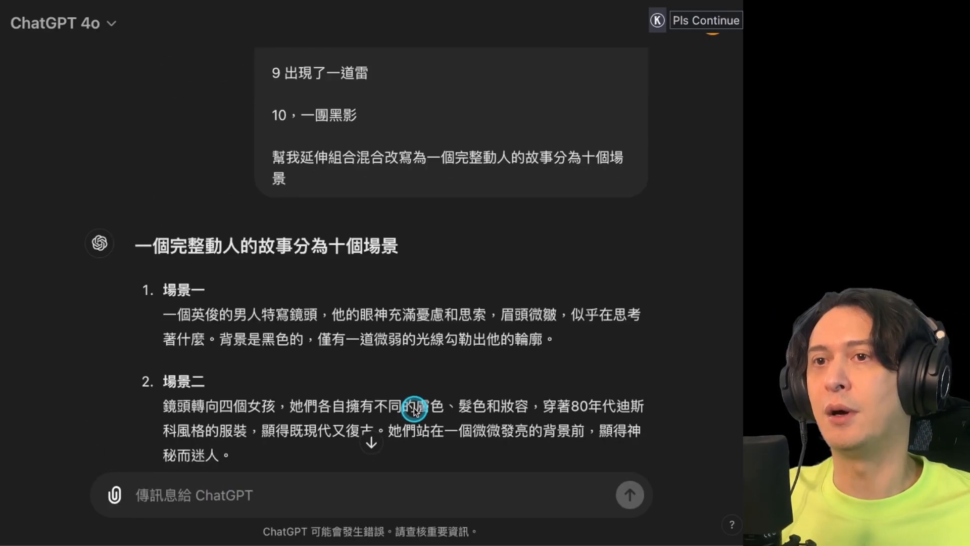
scroll(414, 410, "down", 6)
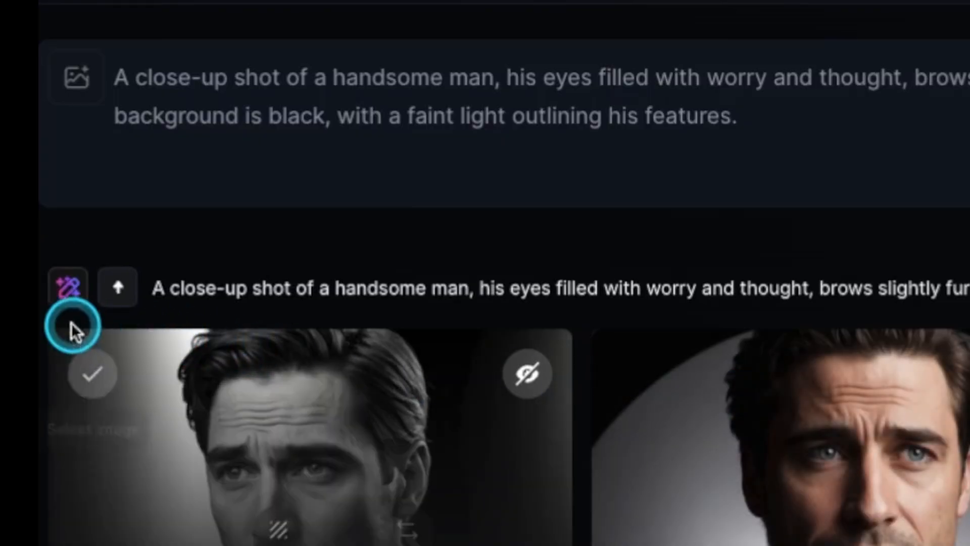
Step: In Leonardo.Ai, inspect the prompt-based image edit option and view the generated close-ups of the worried man at full size
left_click(70, 286)
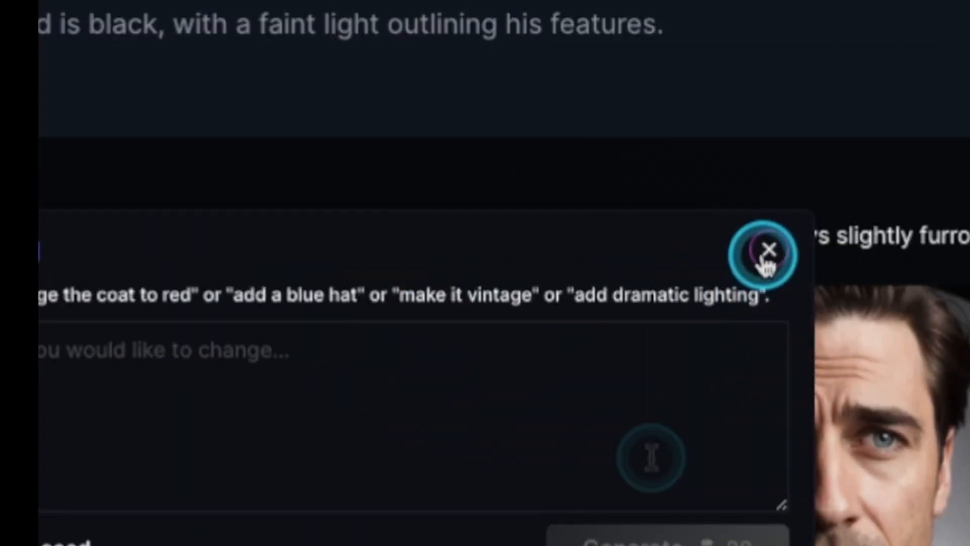
left_click(642, 131)
left_click(642, 226)
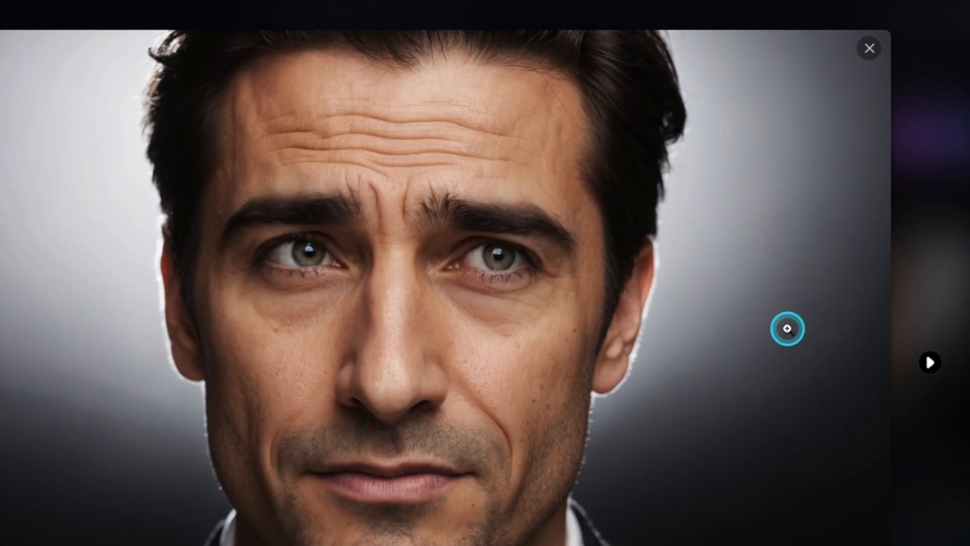
key("Right")
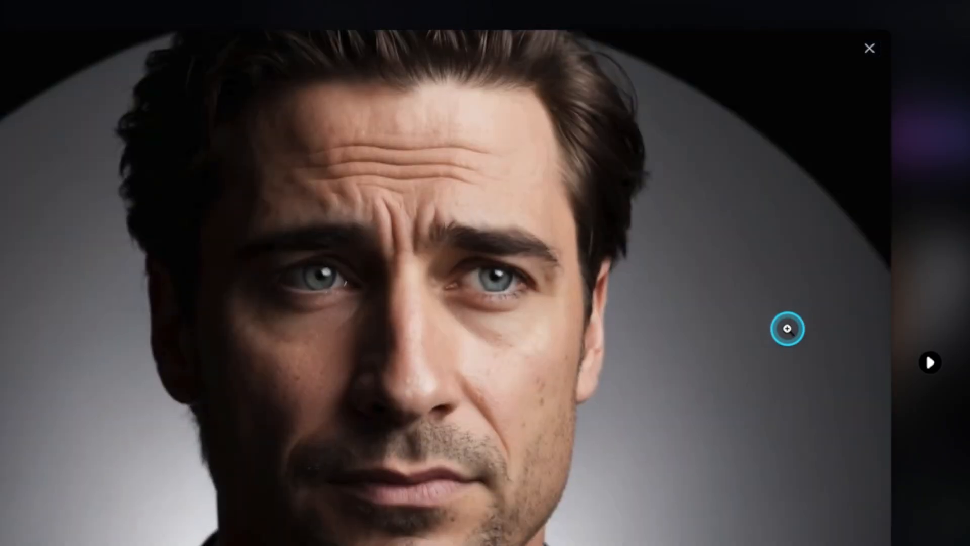
key("Right")
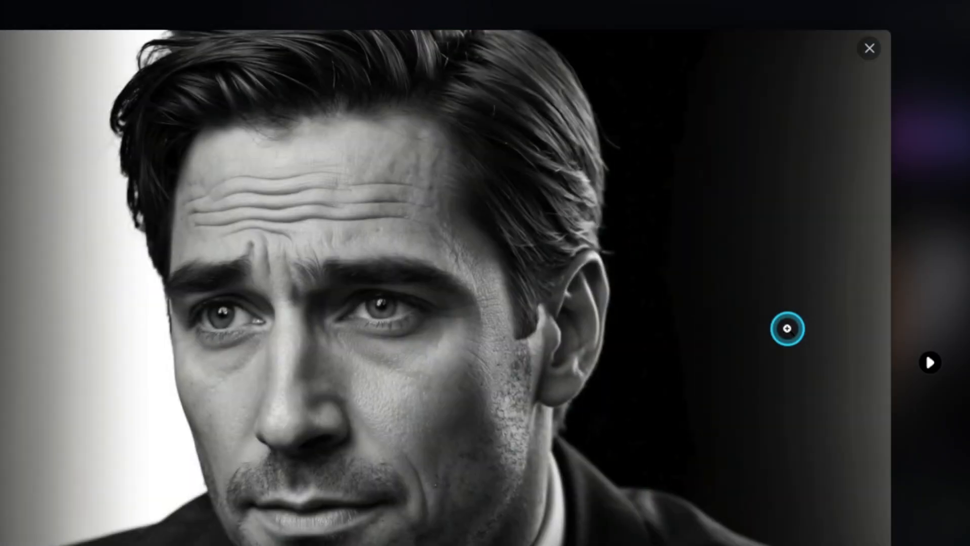
key("Right")
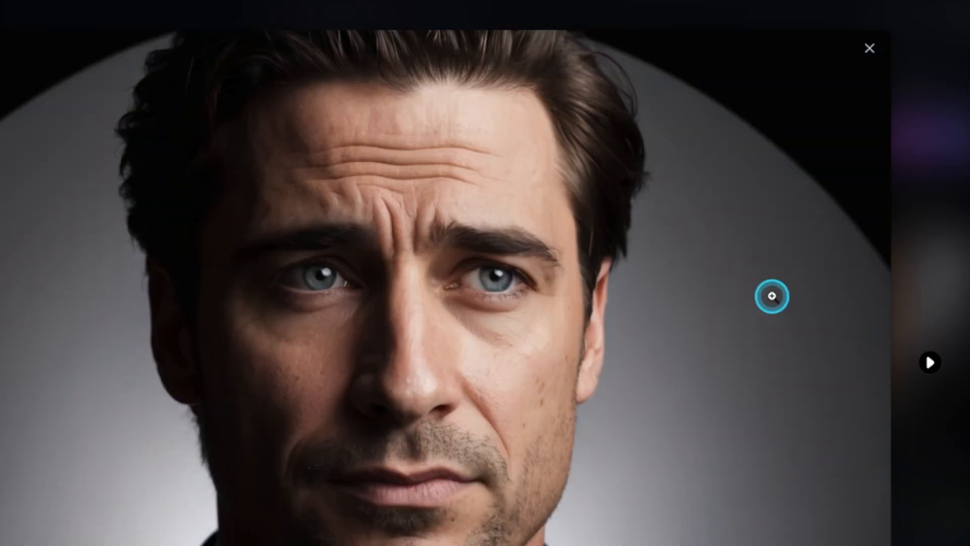
left_click(869, 48)
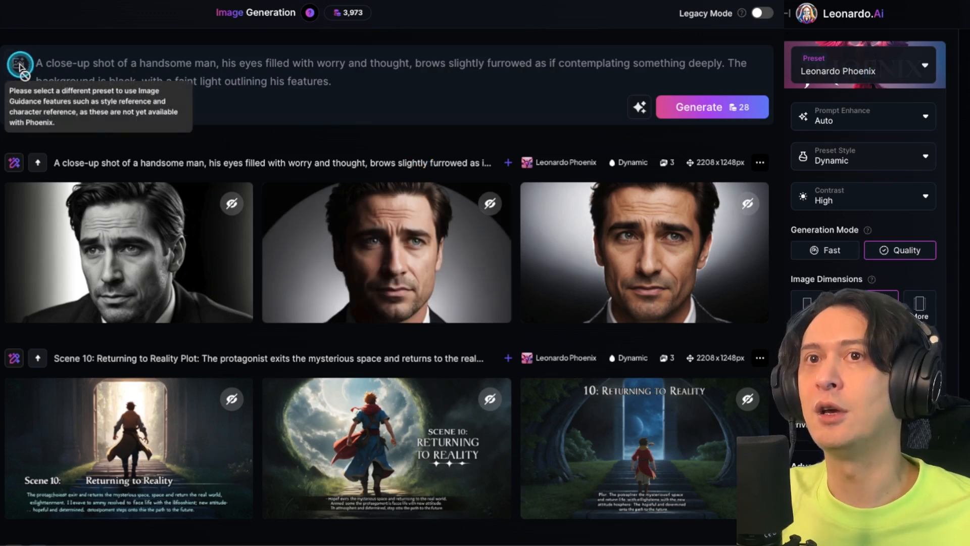
Step: Change the generation preset to Cinematic Kino so that image guidance can be used with the prompt
left_click(272, 106)
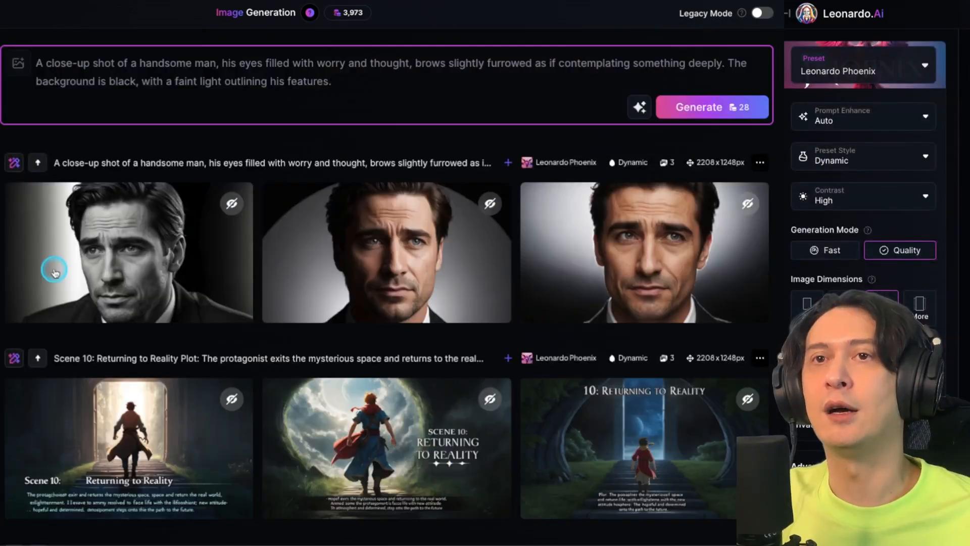
left_click(20, 62)
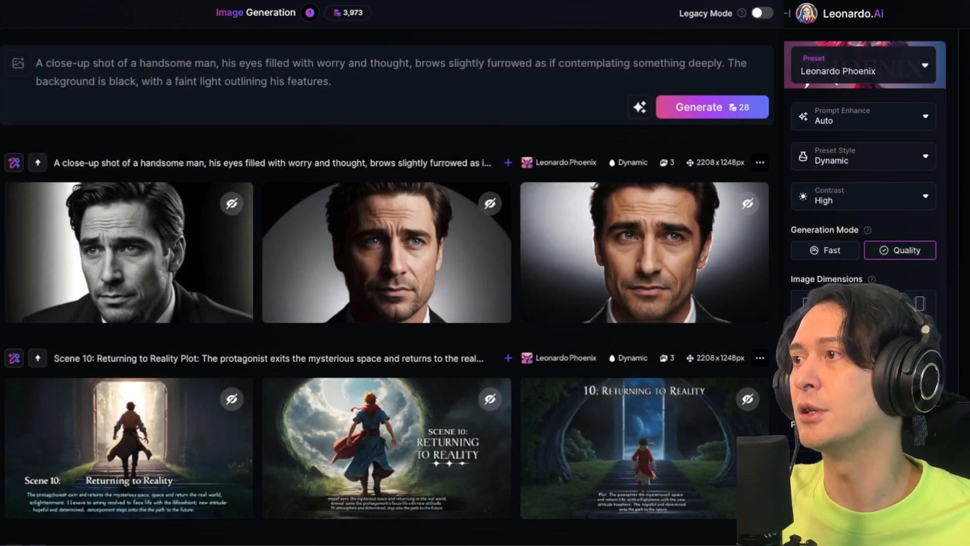
left_click(865, 73)
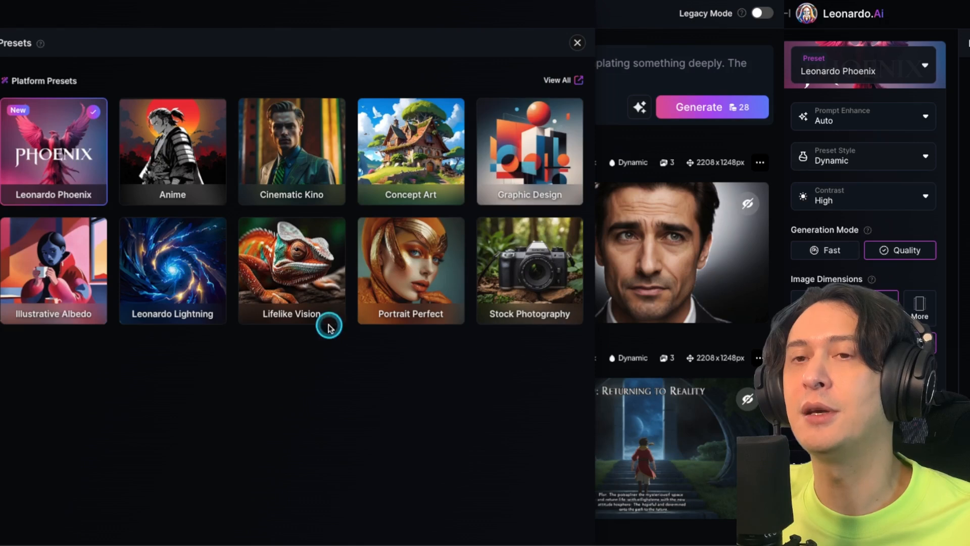
mouse_move(320, 141)
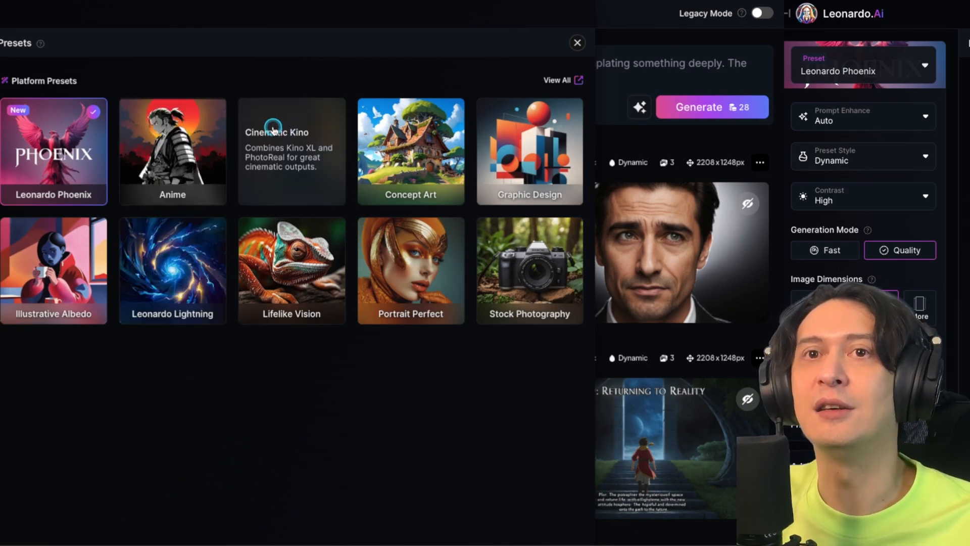
left_click(271, 140)
left_click(386, 130)
left_click(266, 147)
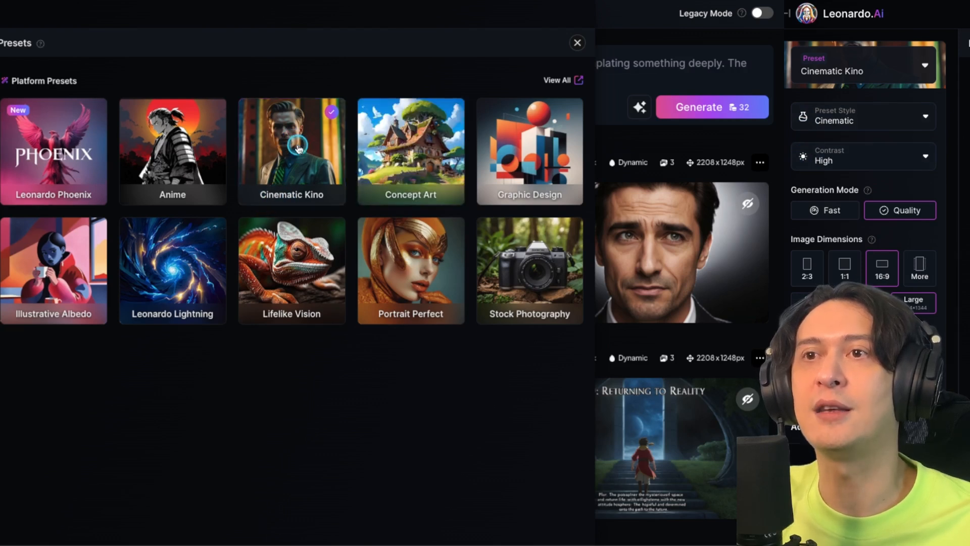
Step: Add the photo of the dark-haired man in sunglasses to the prompt as a Character Reference
left_click(911, 70)
left_click(912, 70)
left_click(849, 89)
left_click(818, 89)
left_click(814, 89)
left_click(782, 93)
left_click(781, 92)
left_click_drag(335, 82, 27, 64)
left_click(17, 64)
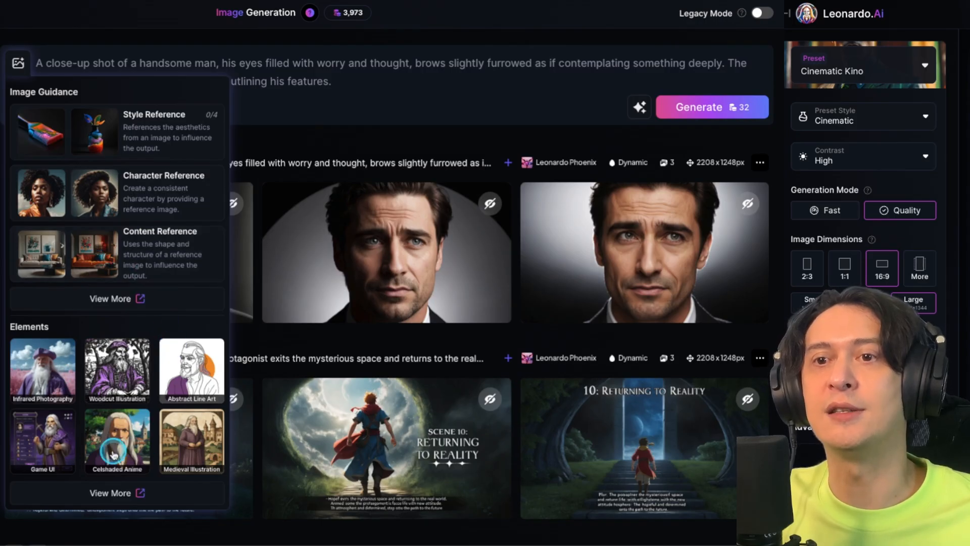
left_click(111, 493)
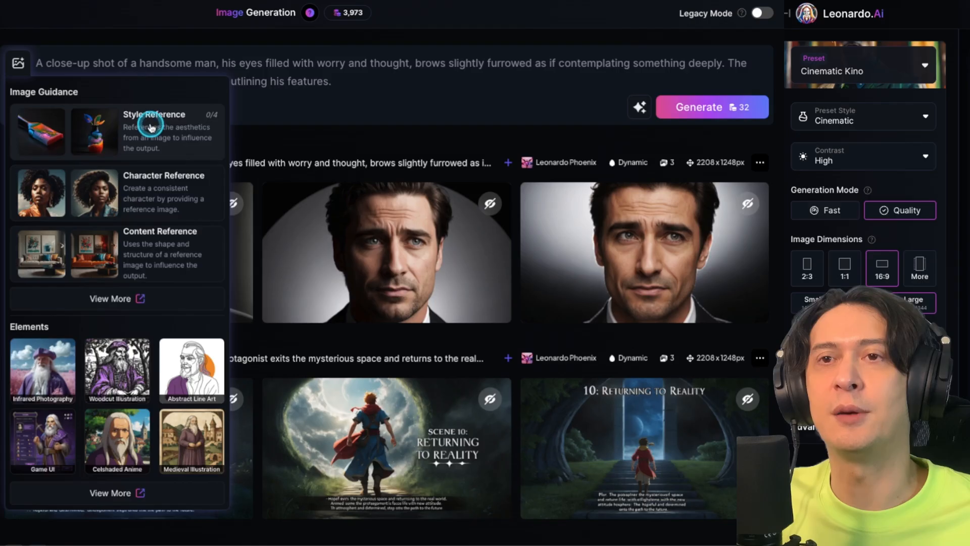
left_click(154, 141)
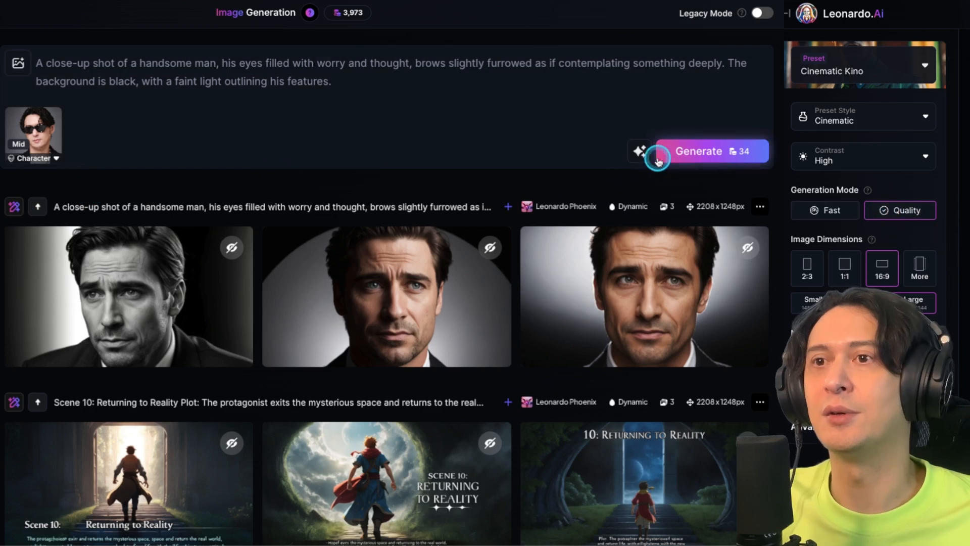
Step: Set the generation mode to Fast and generate the close-up images with the character reference
left_click(837, 210)
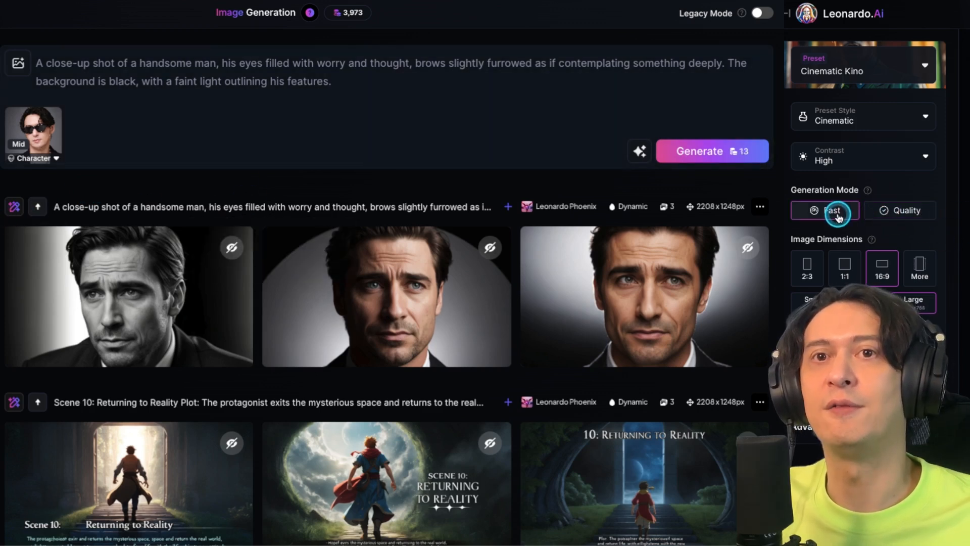
left_click(713, 151)
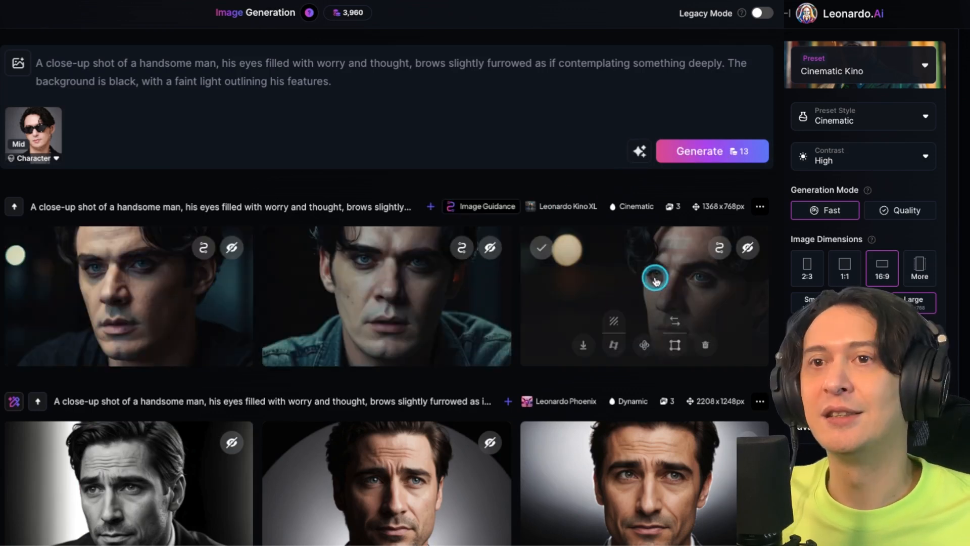
Step: View the three close-ups generated with the character reference at full size
left_click(655, 277)
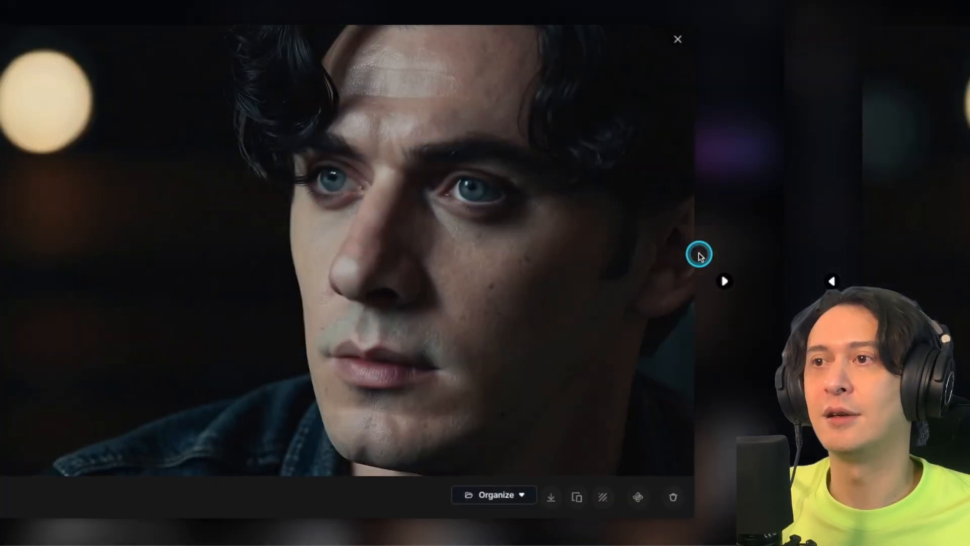
key("Left")
key("Left")
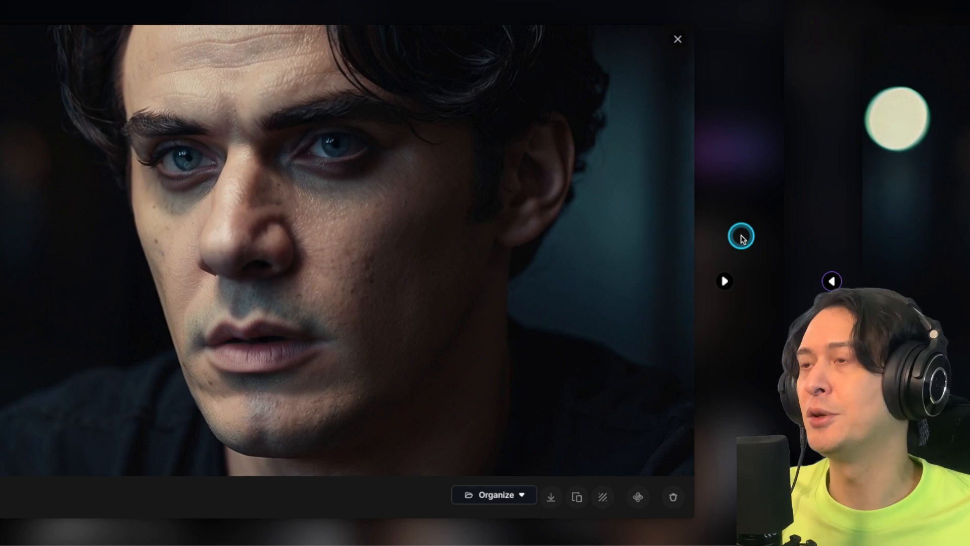
key("Right")
key("Right")
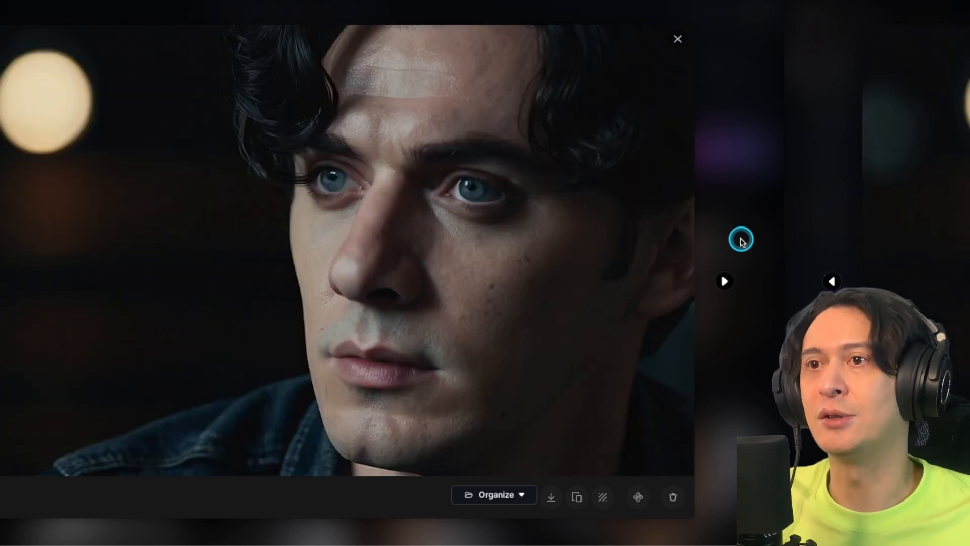
key("Escape")
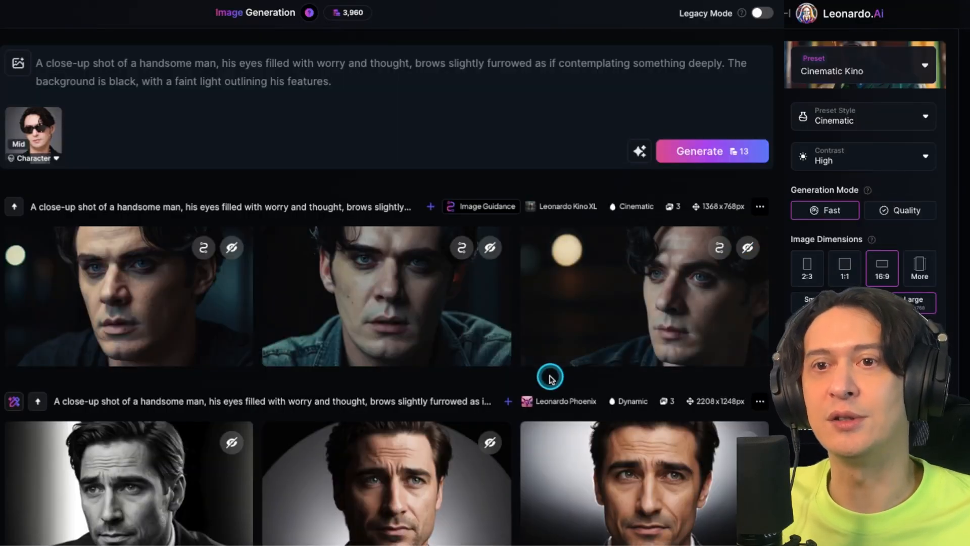
scroll(506, 353, "down", 1)
scroll(131, 221, "up", 1)
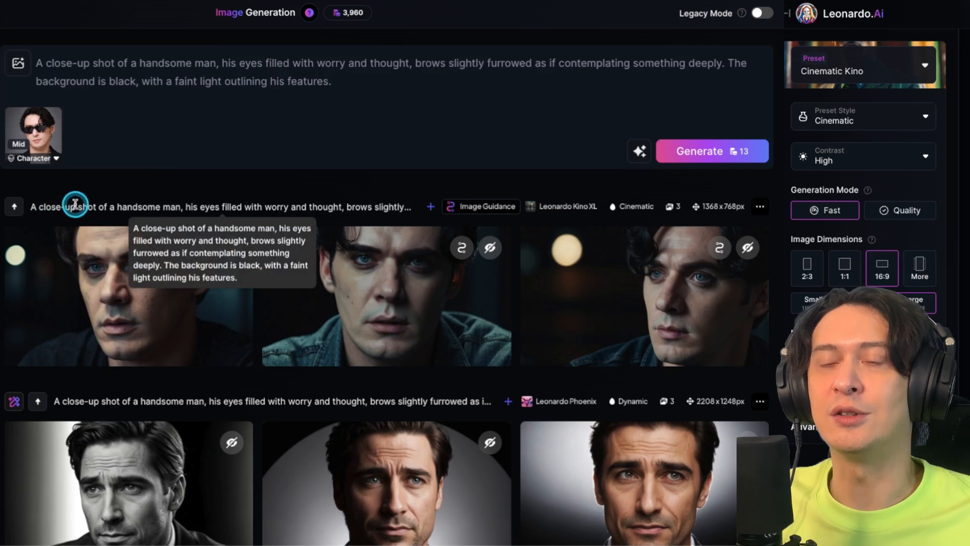
Step: Compare the character-reference close-ups with the earlier Leonardo Phoenix close-up of the worried man at full size
mouse_move(43, 146)
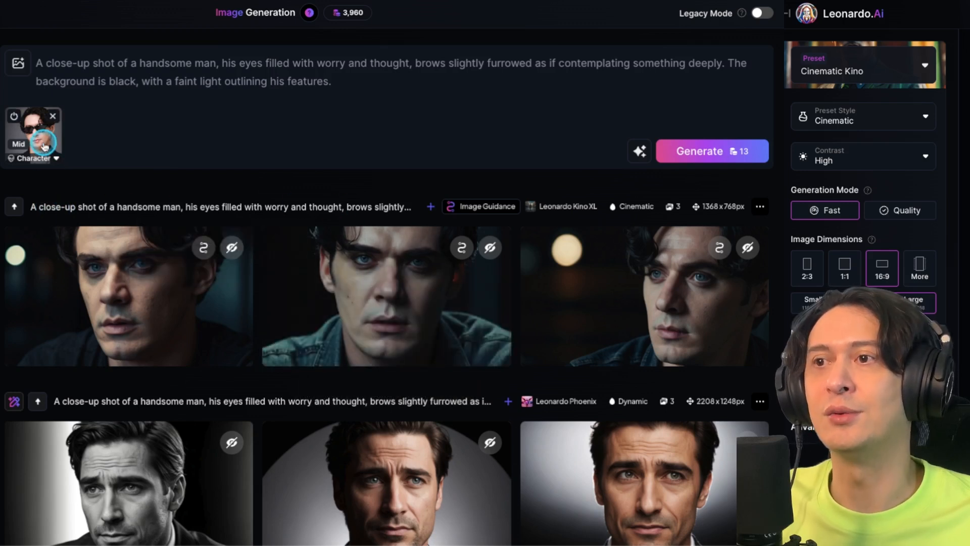
left_click(685, 294)
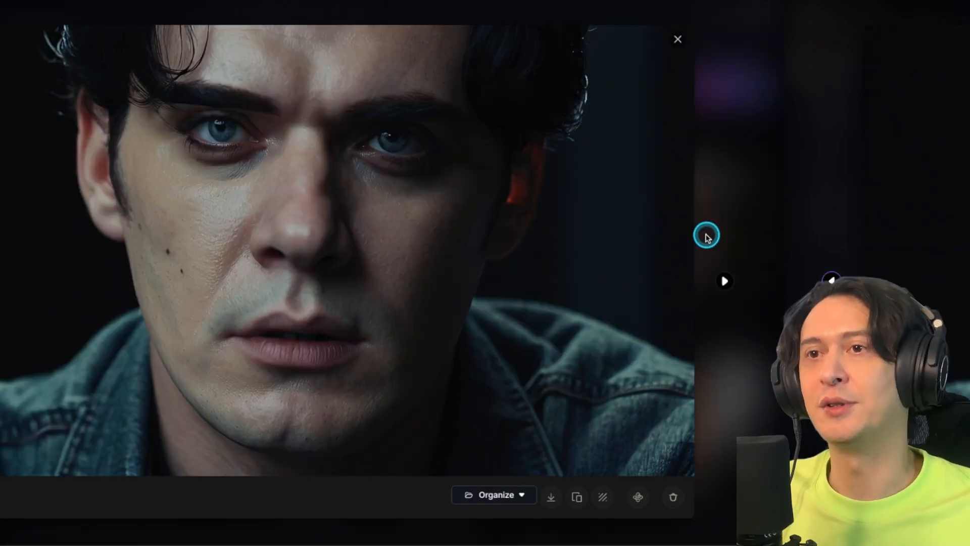
left_click(730, 201)
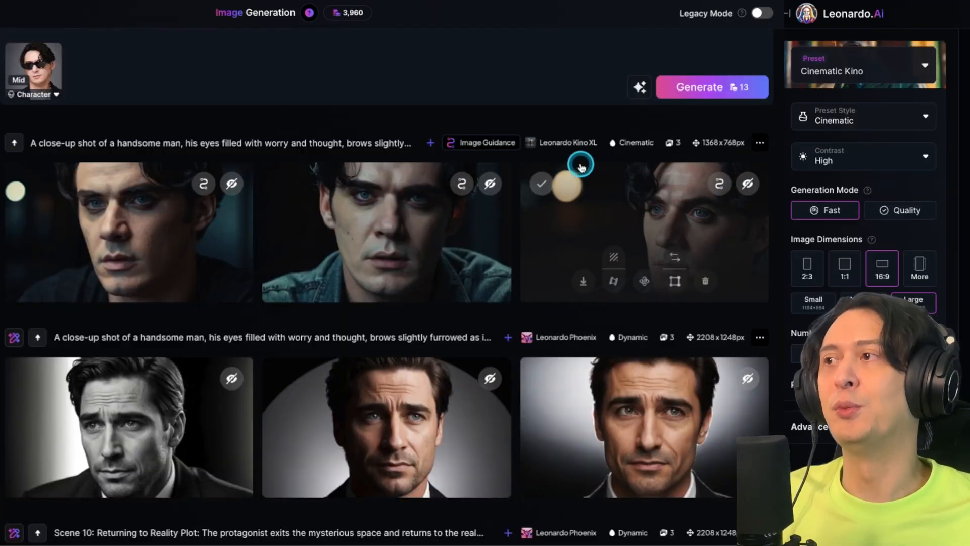
left_click(389, 405)
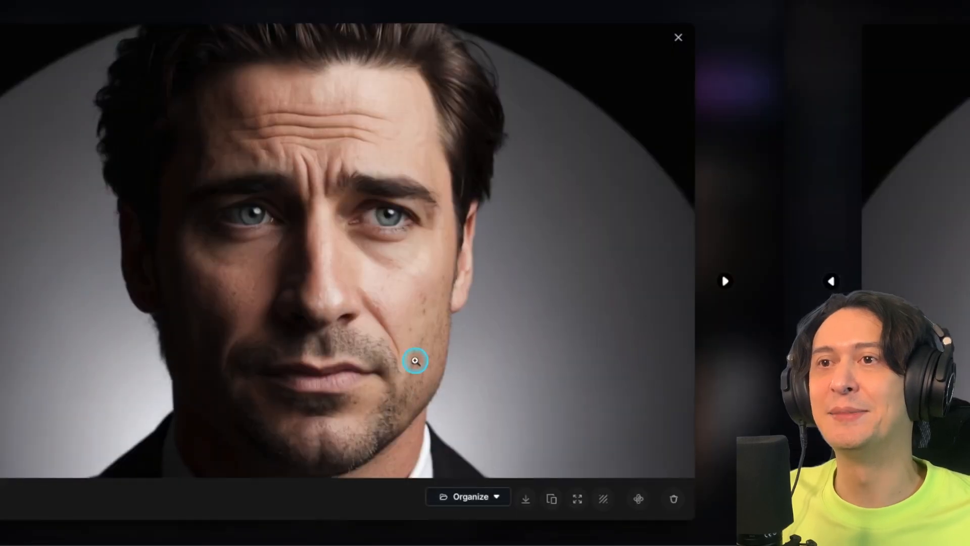
left_click(737, 169)
left_click(407, 191)
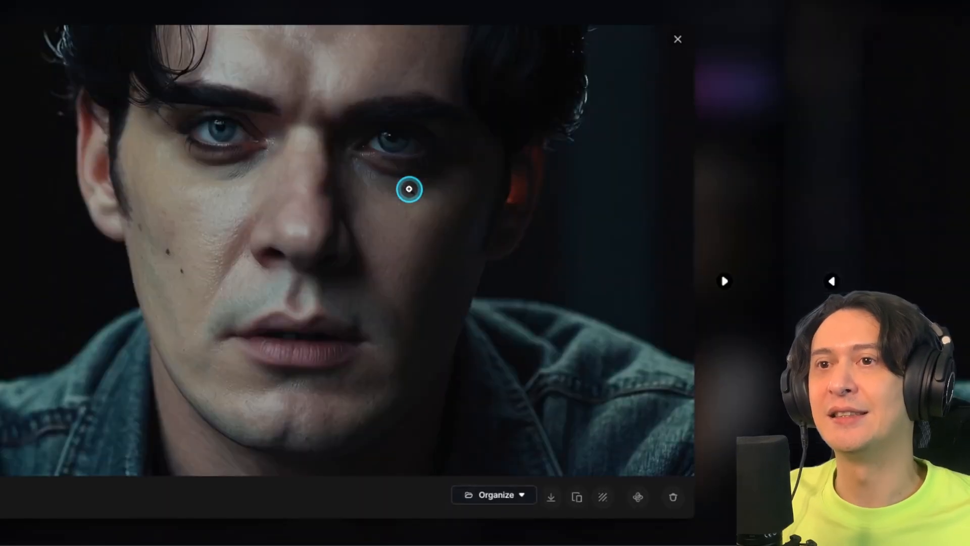
left_click(743, 128)
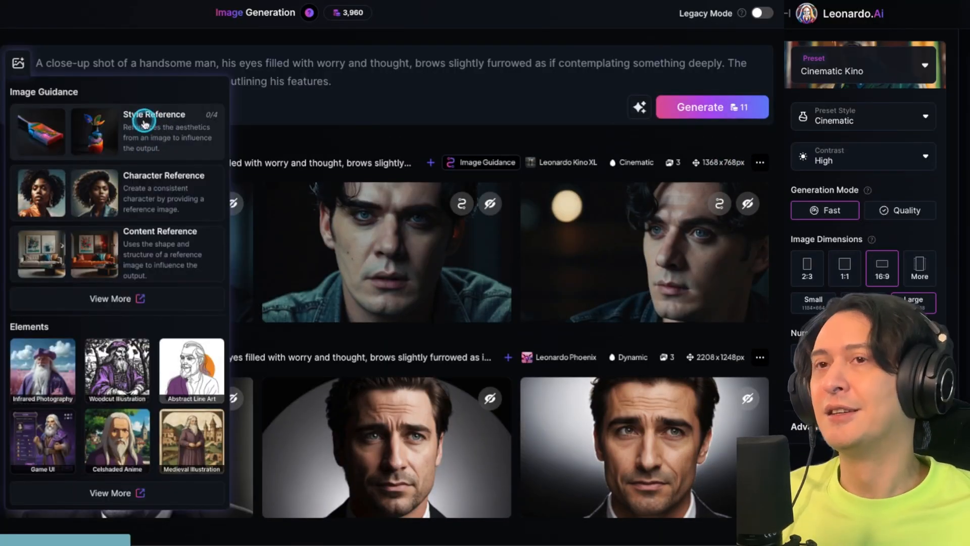
Step: Use the photo of the dark-haired man in sunglasses as a Style Reference and generate the close-up images
left_click(144, 124)
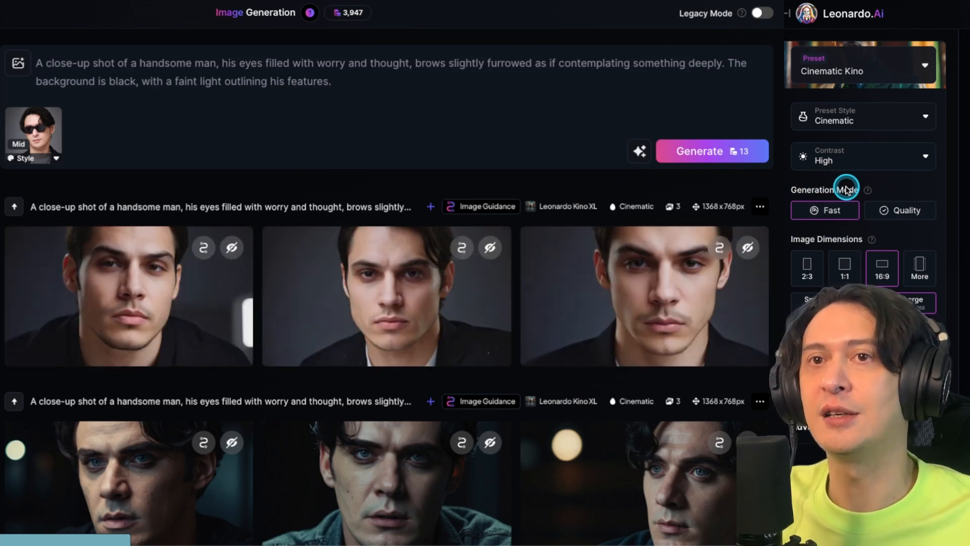
left_click(124, 147)
scroll(379, 152, "down", 1)
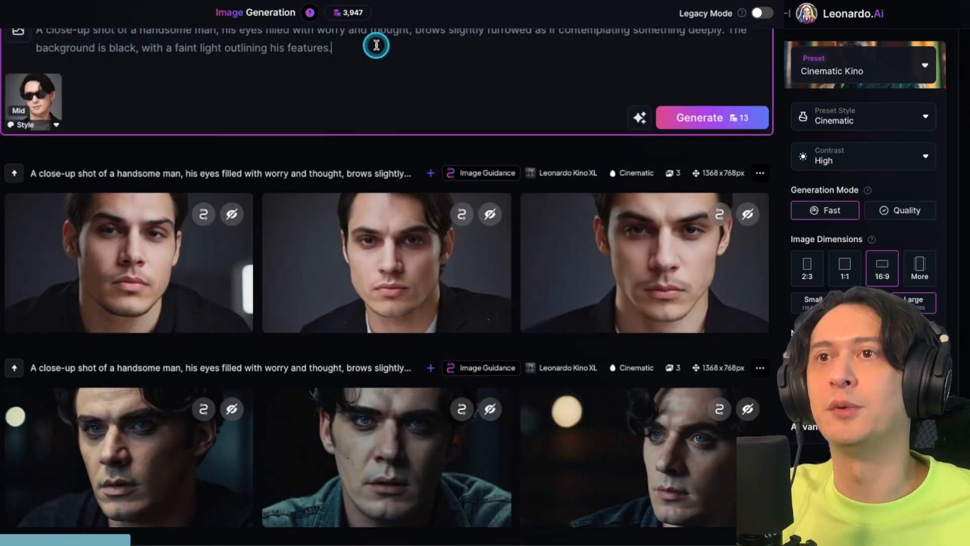
Step: Check the full prompt of the style-reference generation and the Motion video option on its images
triple_click(381, 40)
left_click(435, 53)
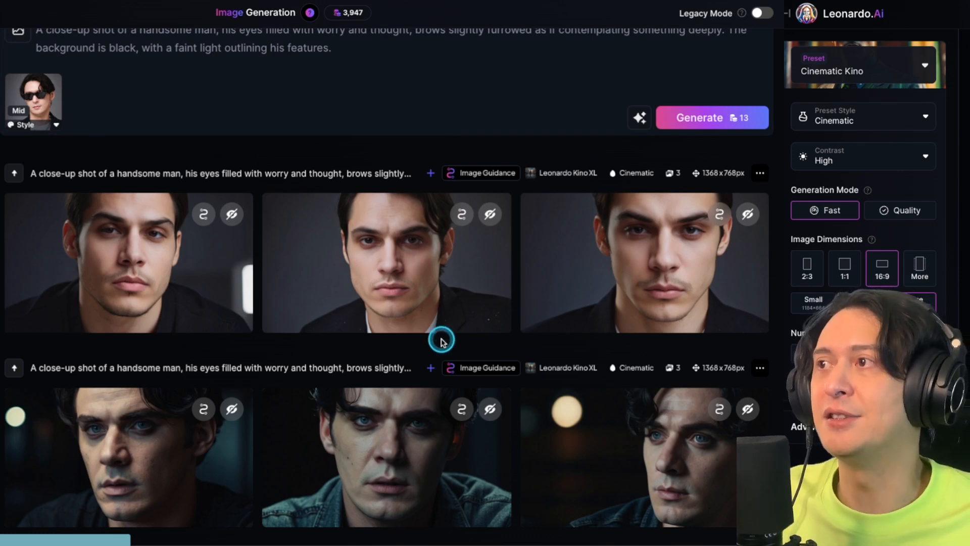
scroll(131, 336, "down", 1)
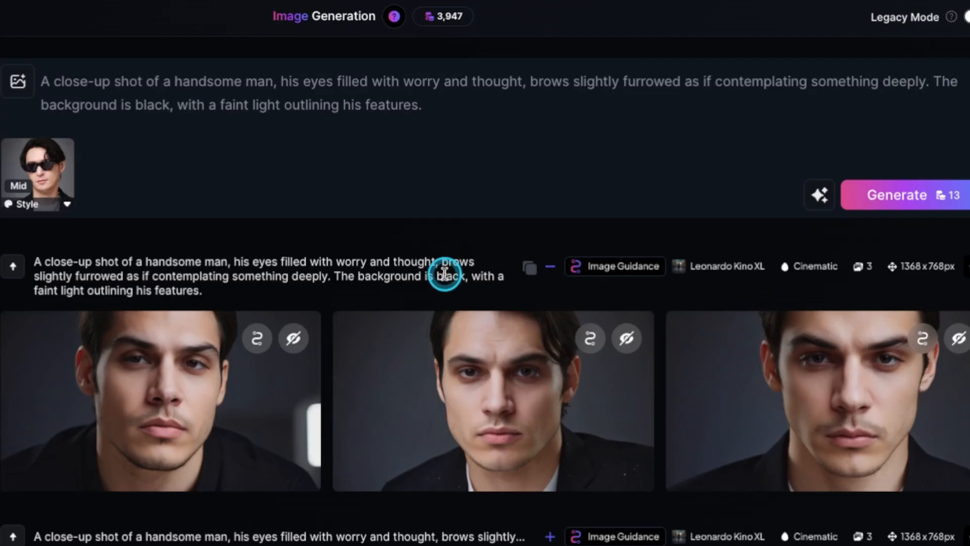
mouse_move(398, 461)
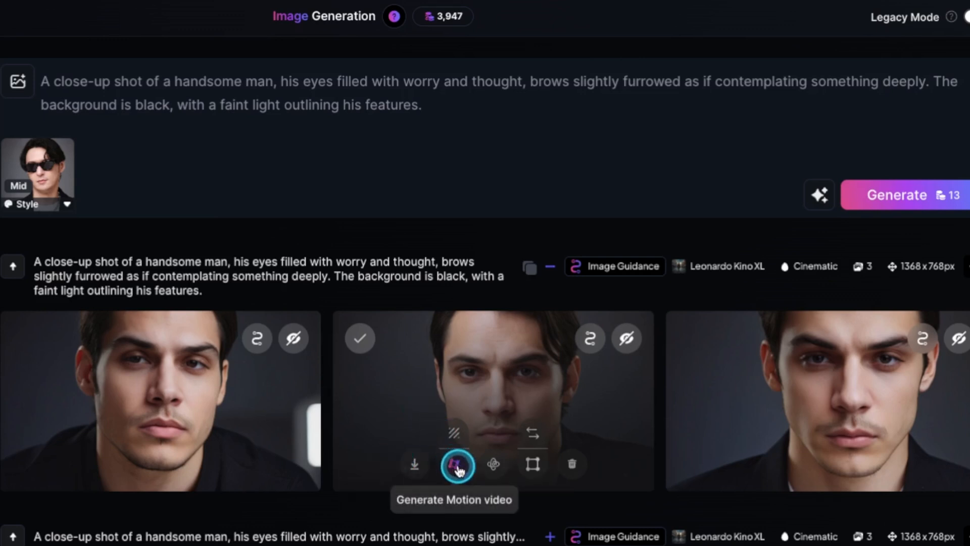
scroll(455, 465, "down", 5)
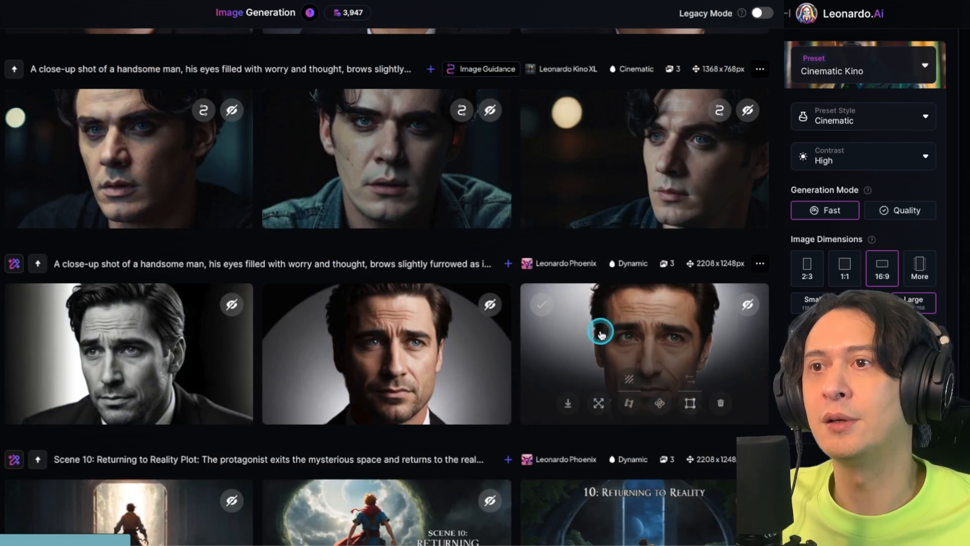
Step: Compare an earlier Leonardo Phoenix close-up with the style-reference close-ups at full size
left_click(622, 316)
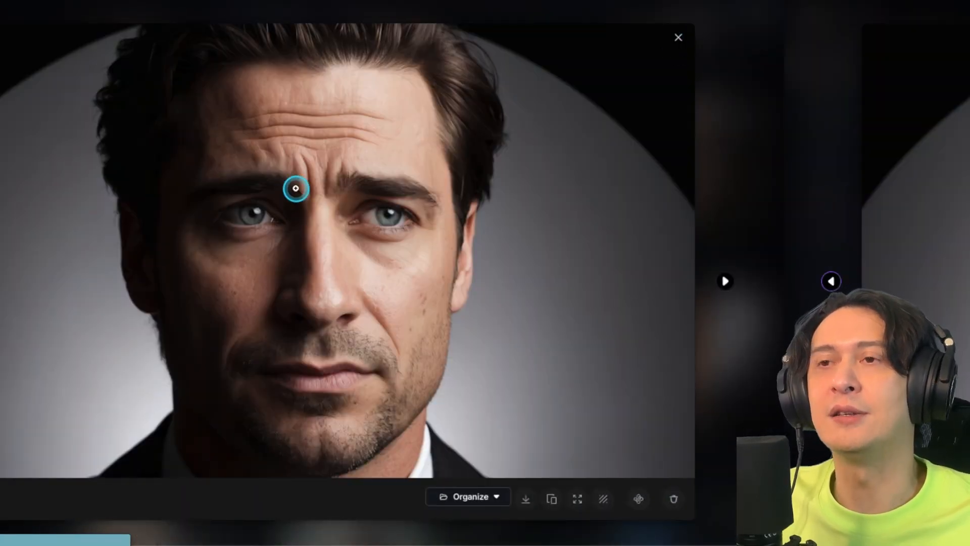
left_click(678, 38)
scroll(440, 292, "up", 4)
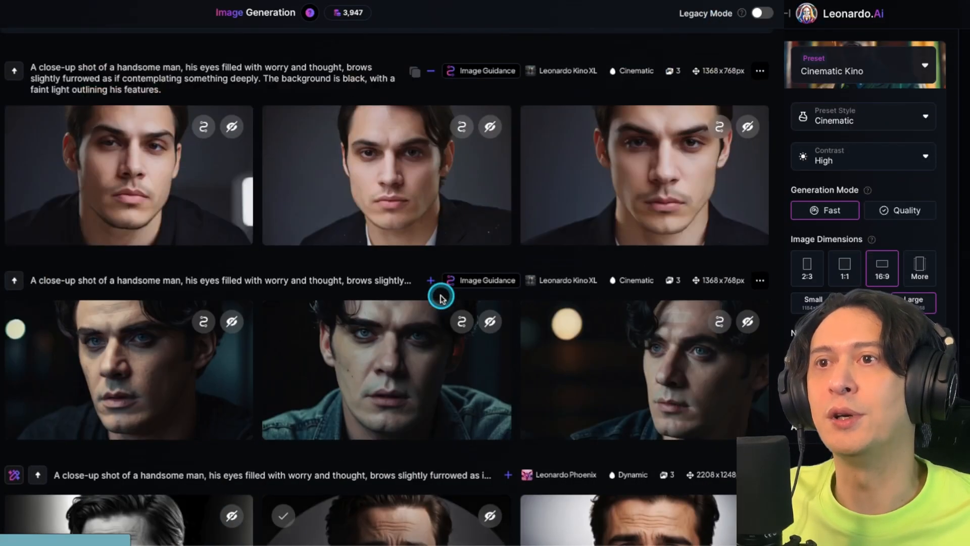
left_click(650, 119)
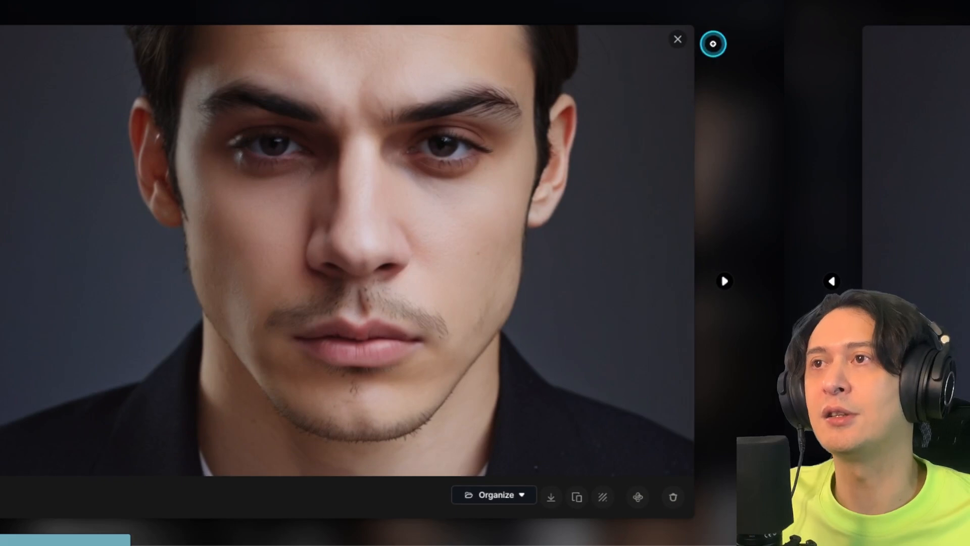
key("Left")
key("Left")
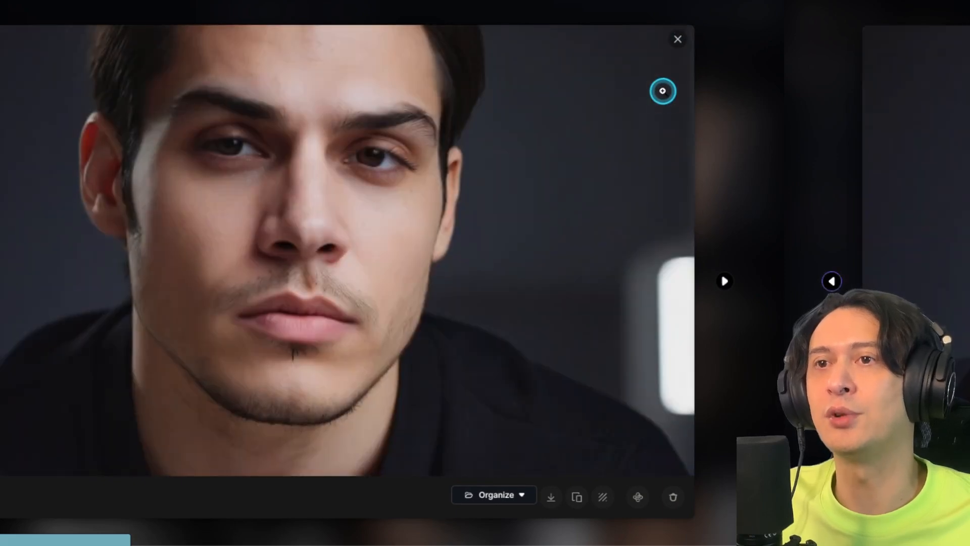
left_click(678, 39)
scroll(404, 289, "up", 1)
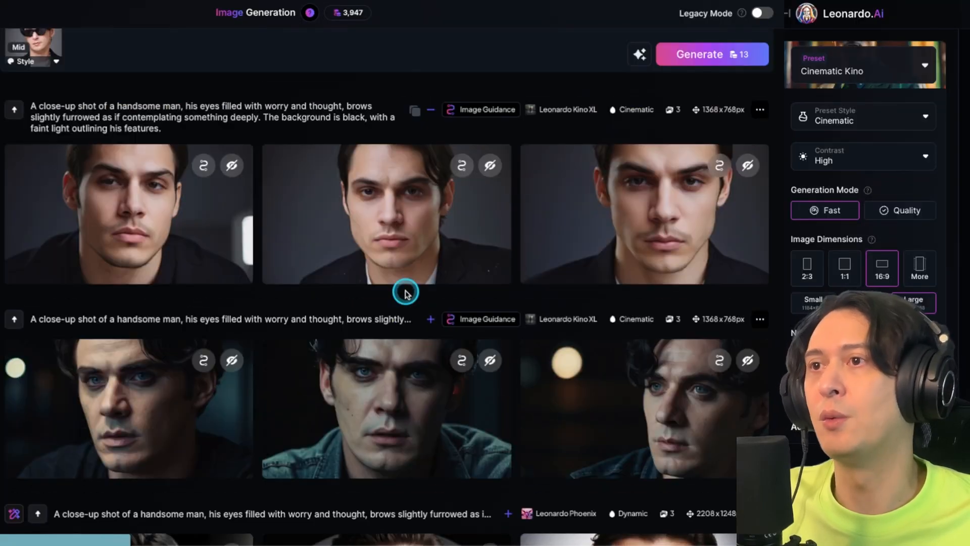
Step: Replace the style reference with the same sunglasses photo as Image to Image guidance and generate the close-ups
scroll(253, 192, "up", 2)
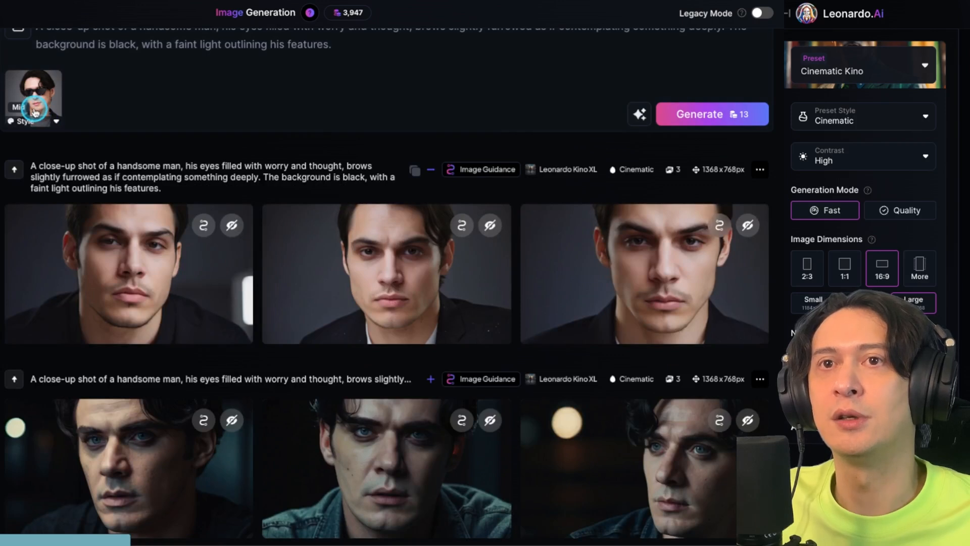
scroll(42, 94, "down", 5)
scroll(232, 260, "up", 5)
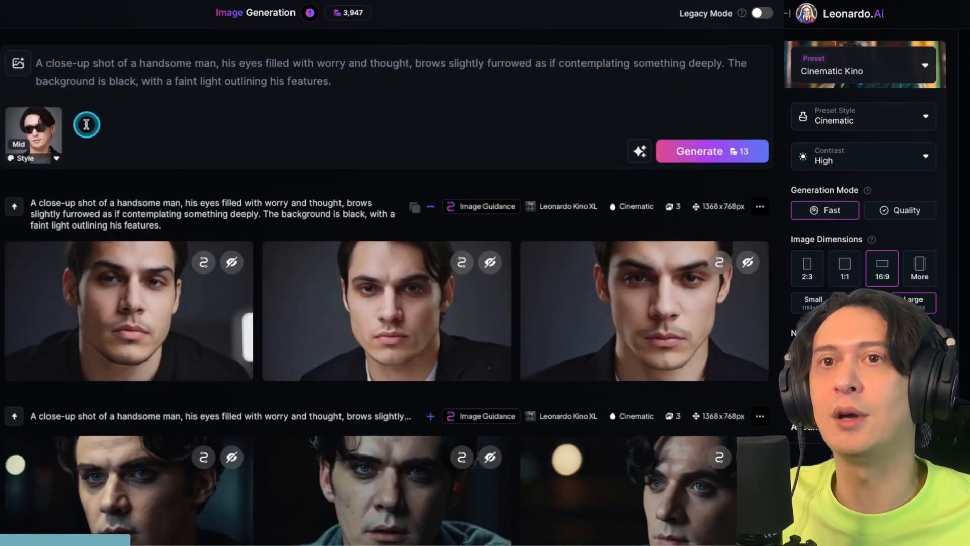
left_click(53, 117)
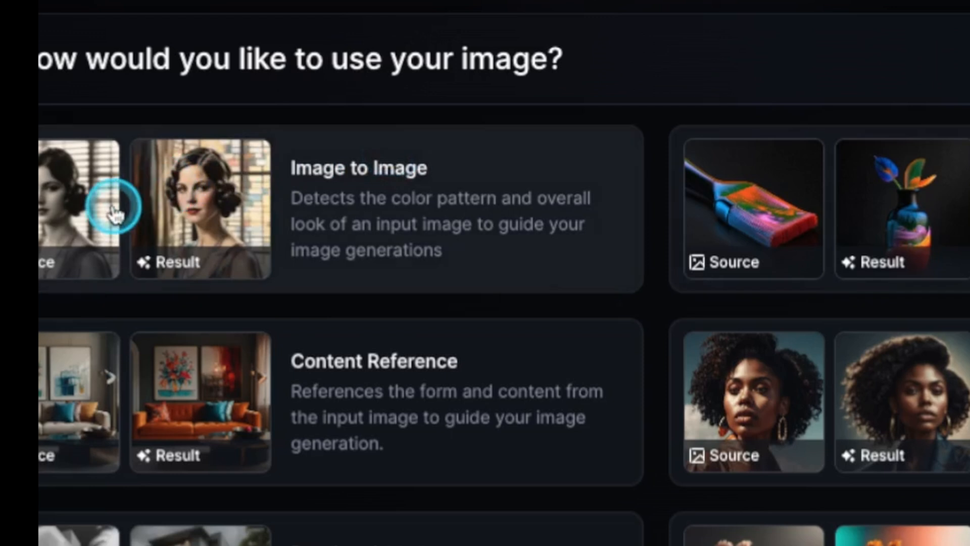
left_click(349, 195)
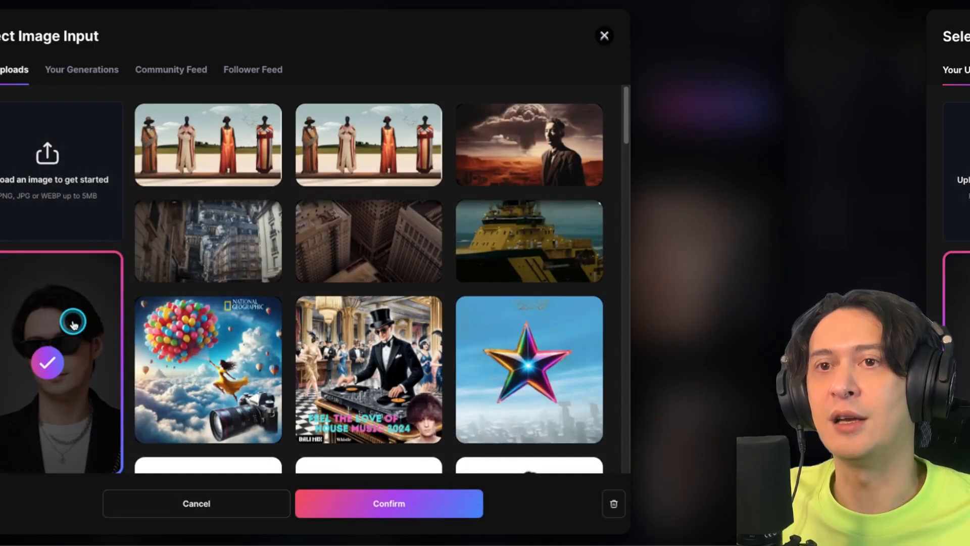
left_click(412, 505)
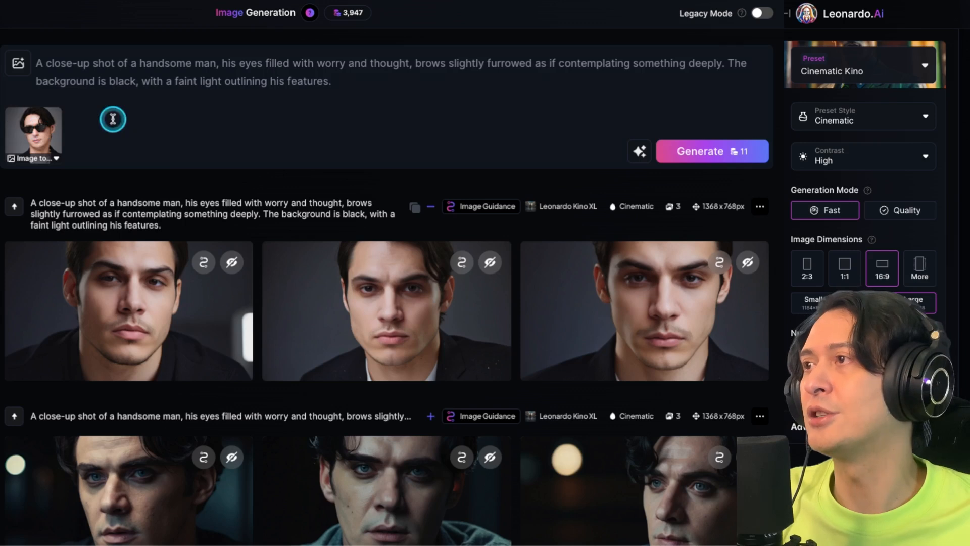
left_click_drag(392, 86, 17, 69)
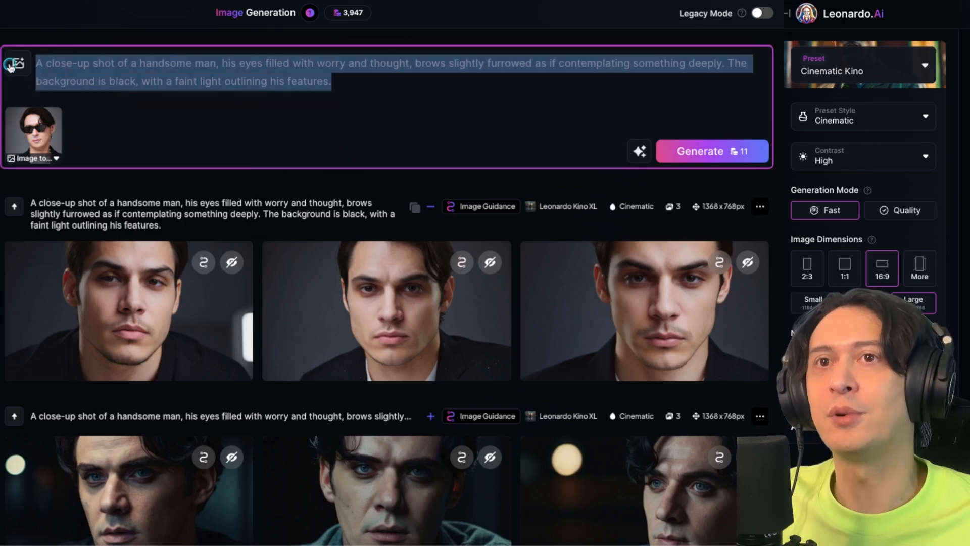
left_click(747, 148)
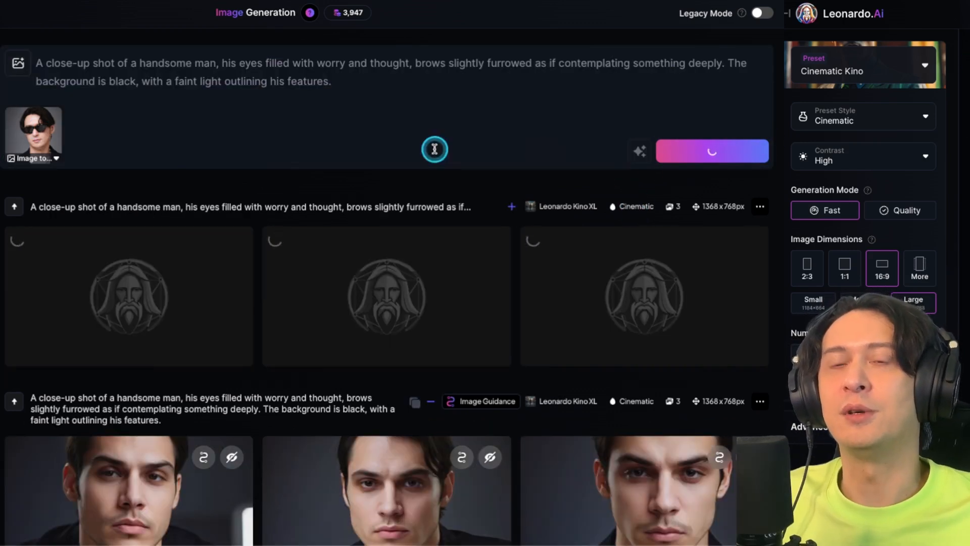
Step: Match the image dimensions to the aspect ratio of the Image to Image reference photo
left_click(30, 129)
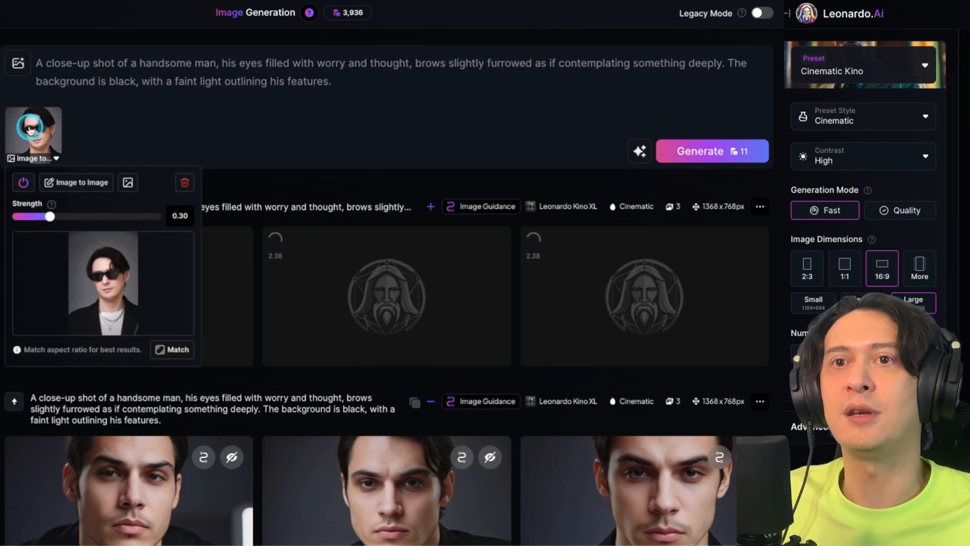
left_click(177, 348)
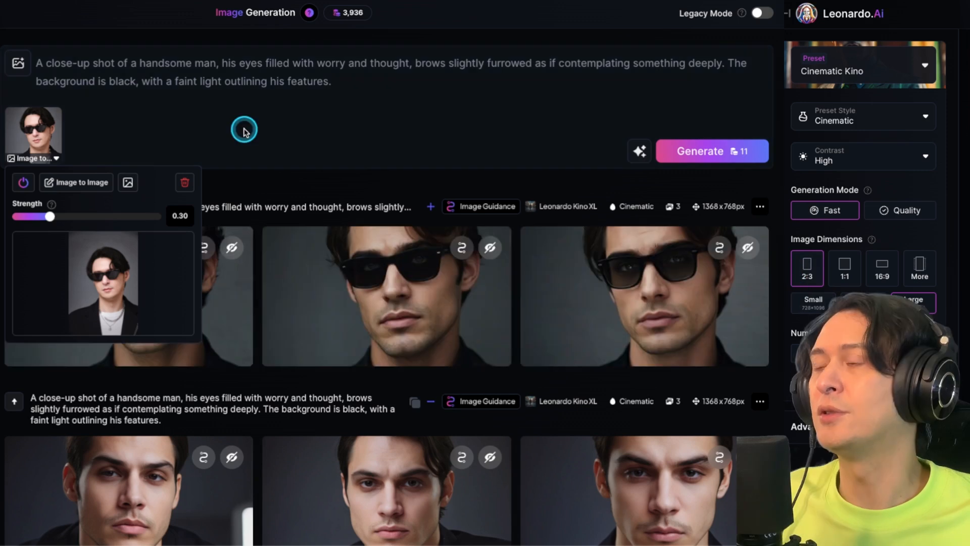
left_click(222, 130)
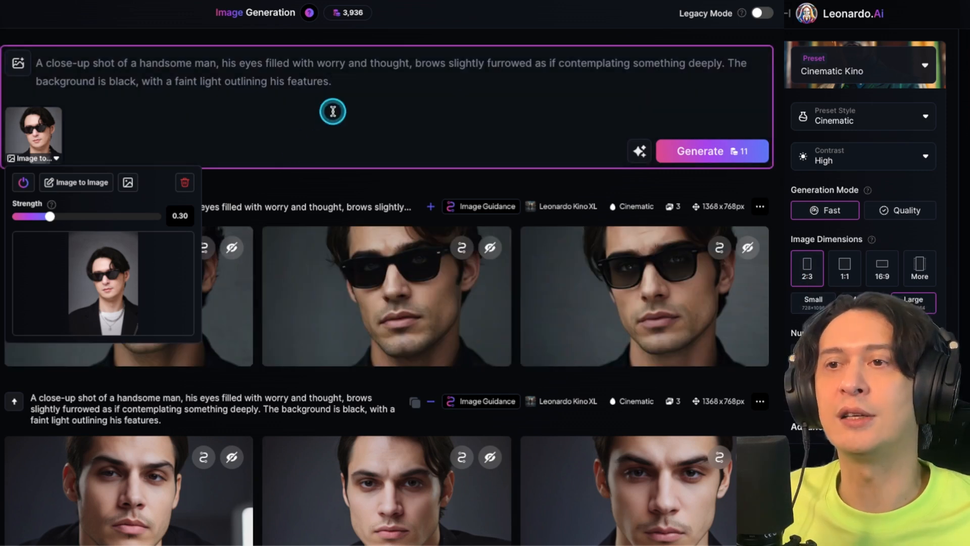
left_click(32, 170)
left_click(23, 128)
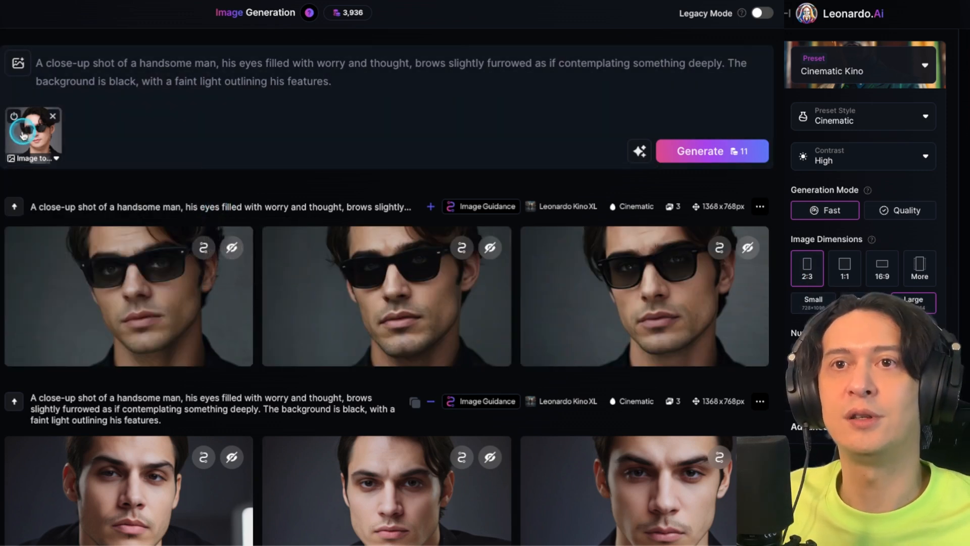
Step: Compare the three Image to Image sunglasses close-ups one after another at full size
left_click(598, 297)
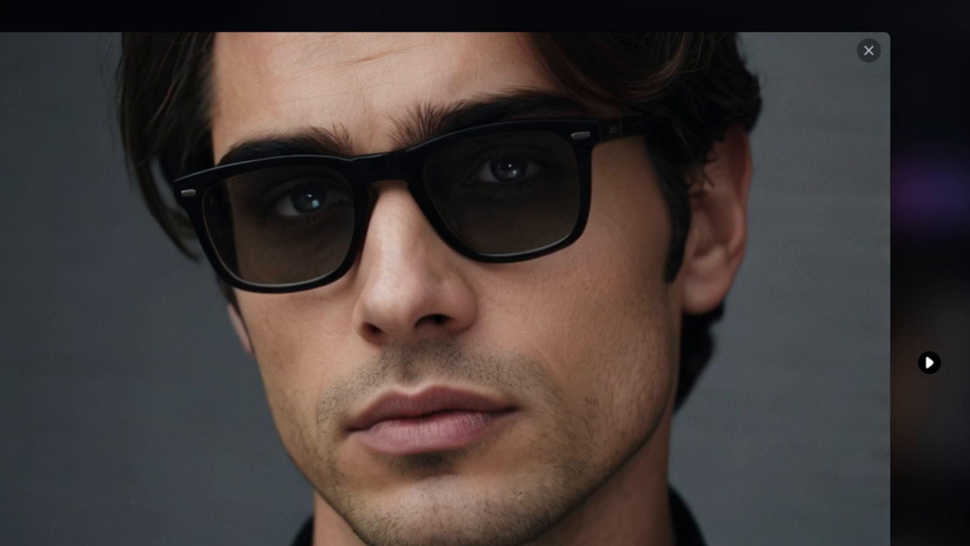
key("Right")
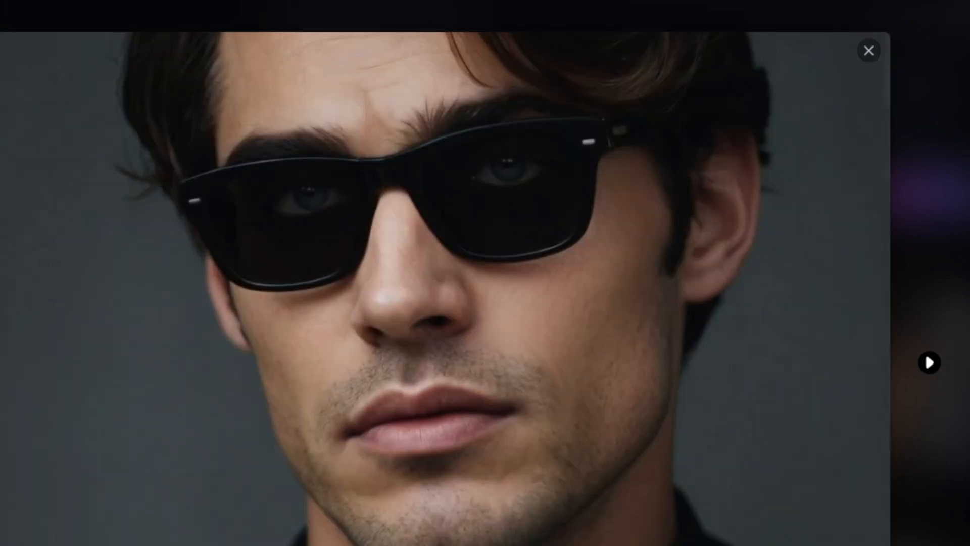
key("Right")
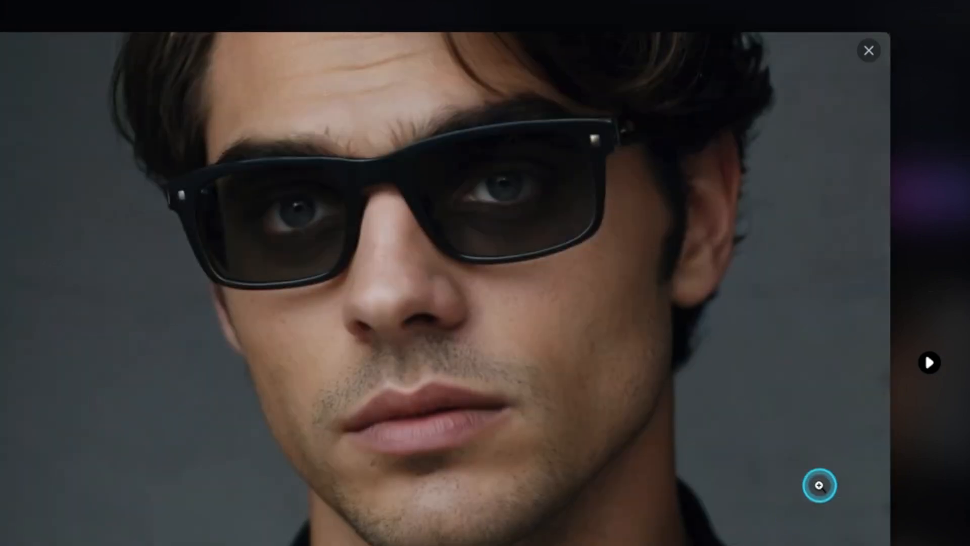
key("Right")
key("Right")
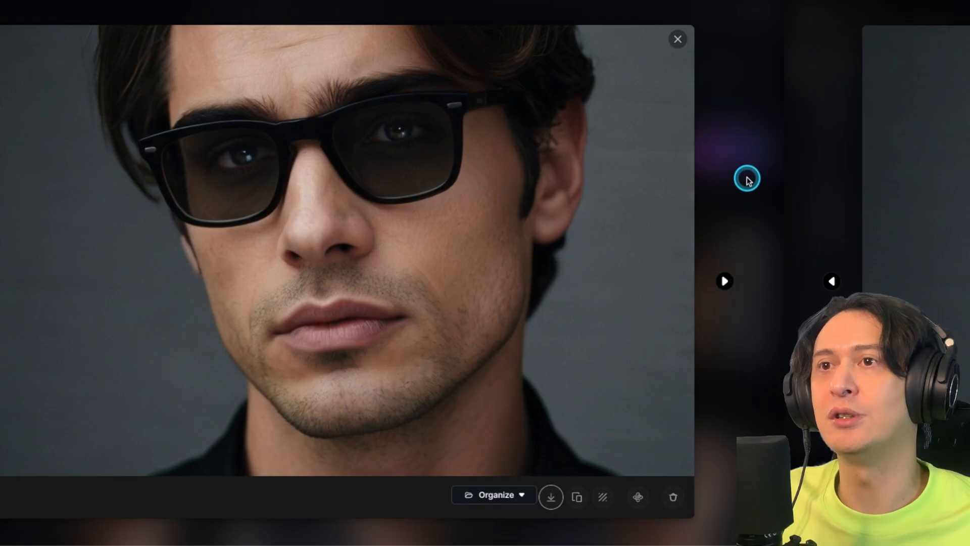
key("Right")
key("Right")
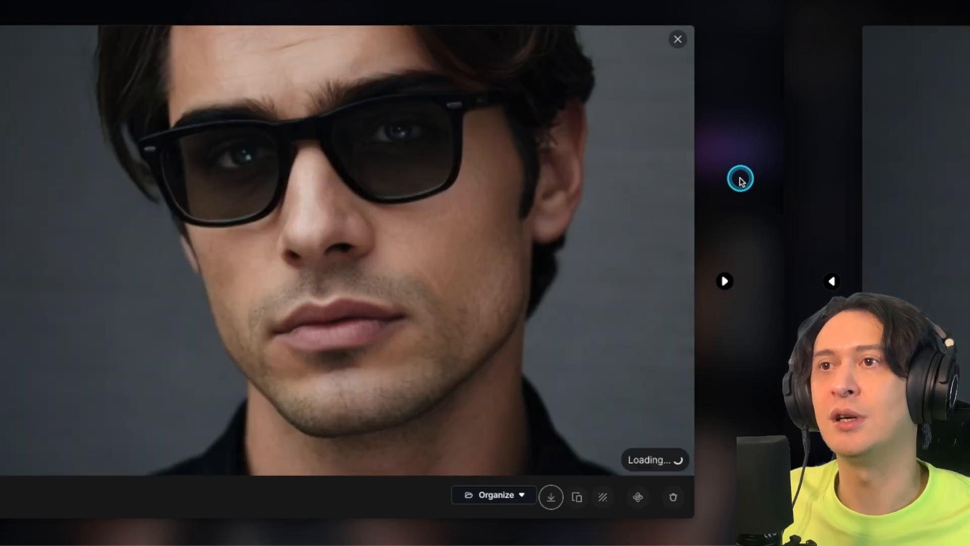
key("Escape")
left_click(621, 277)
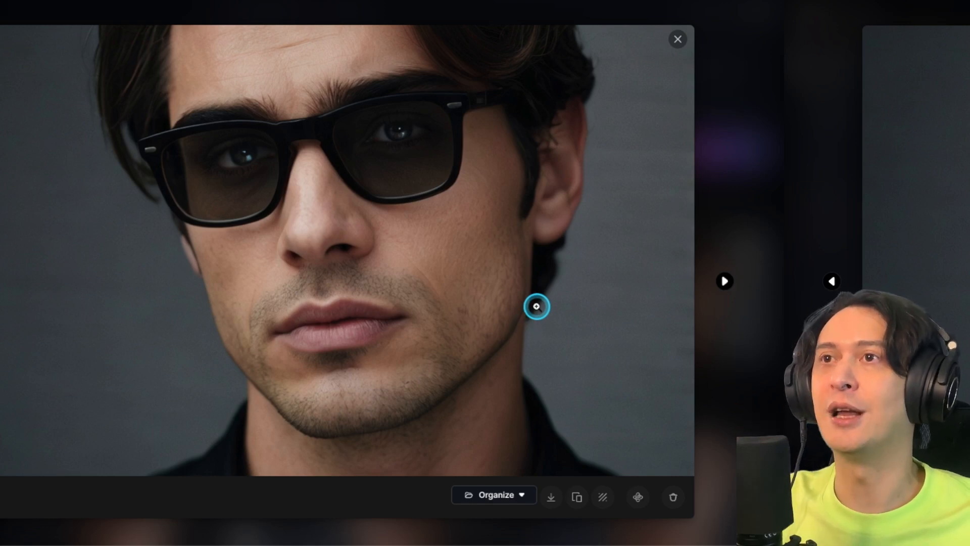
key("Escape")
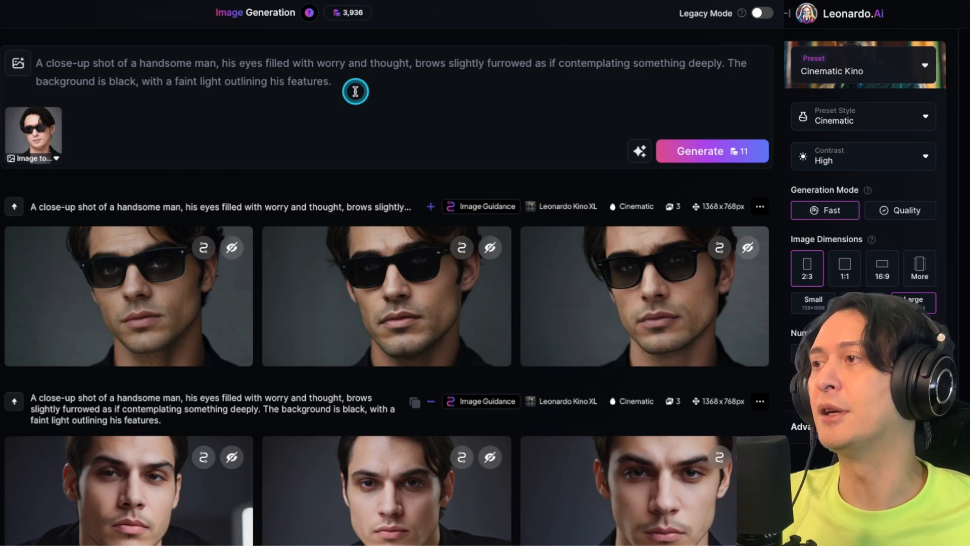
Step: Generate the close-up again in Quality generation mode and inspect the new 2:3 portrait at full size
left_click(914, 212)
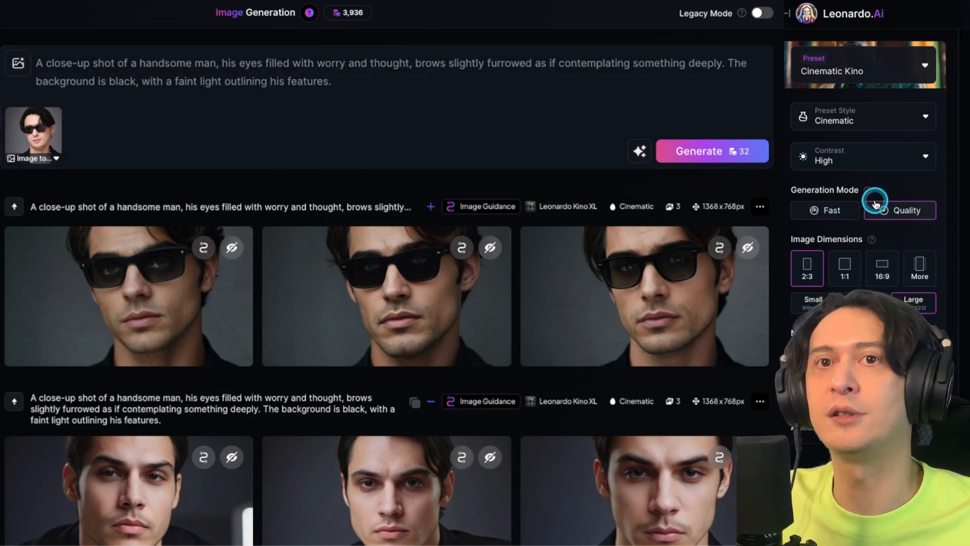
left_click(714, 151)
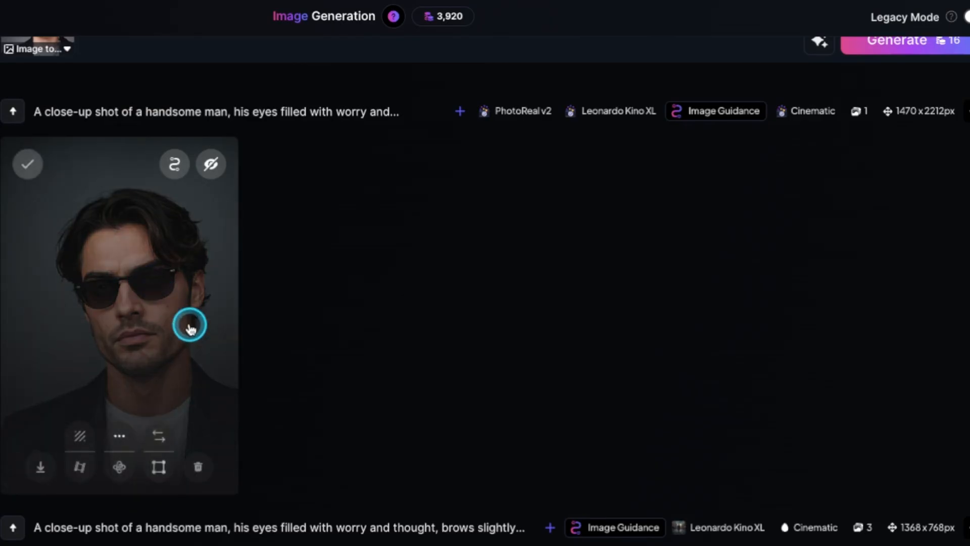
left_click(150, 265)
left_click(733, 360)
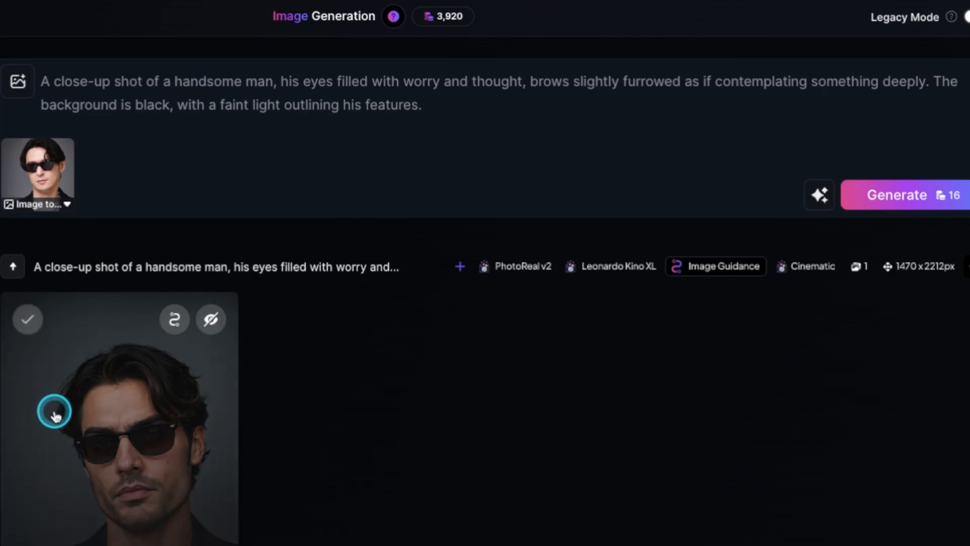
left_click(98, 384)
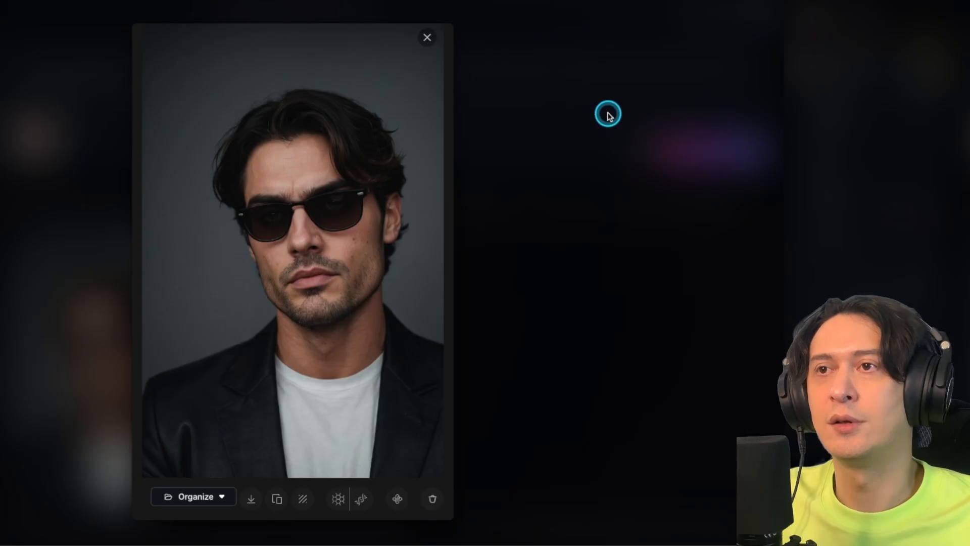
left_click(608, 115)
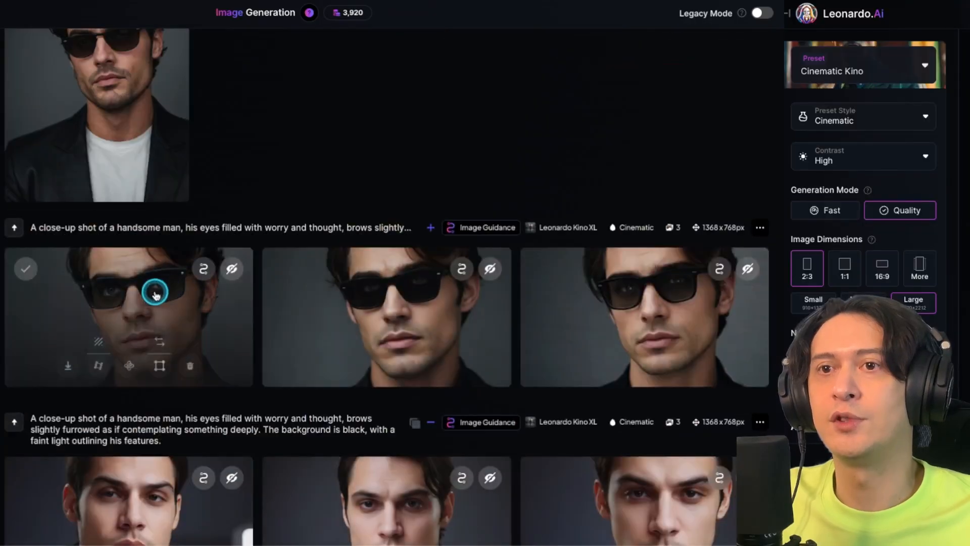
Step: Compare the earlier 1368x768 sunglasses close-ups with the new Quality-mode portrait at full size
left_click(164, 282)
key("Right")
key("Right")
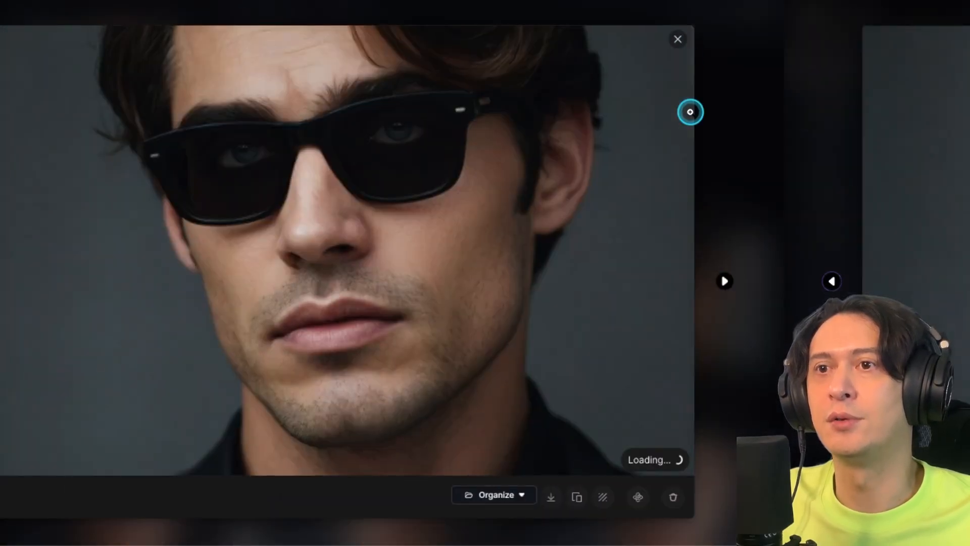
key("Left")
key("Left")
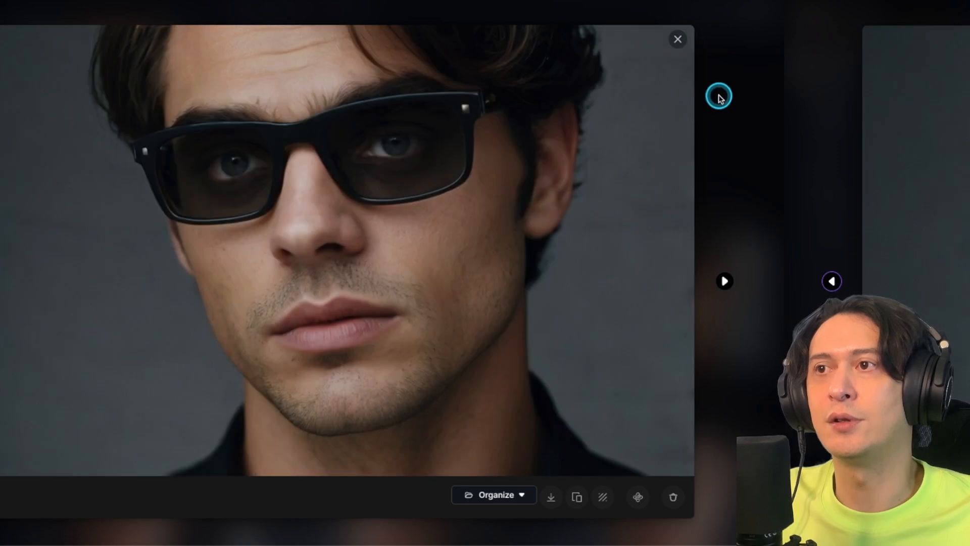
left_click(718, 96)
scroll(444, 157, "up", 4)
left_click(190, 224)
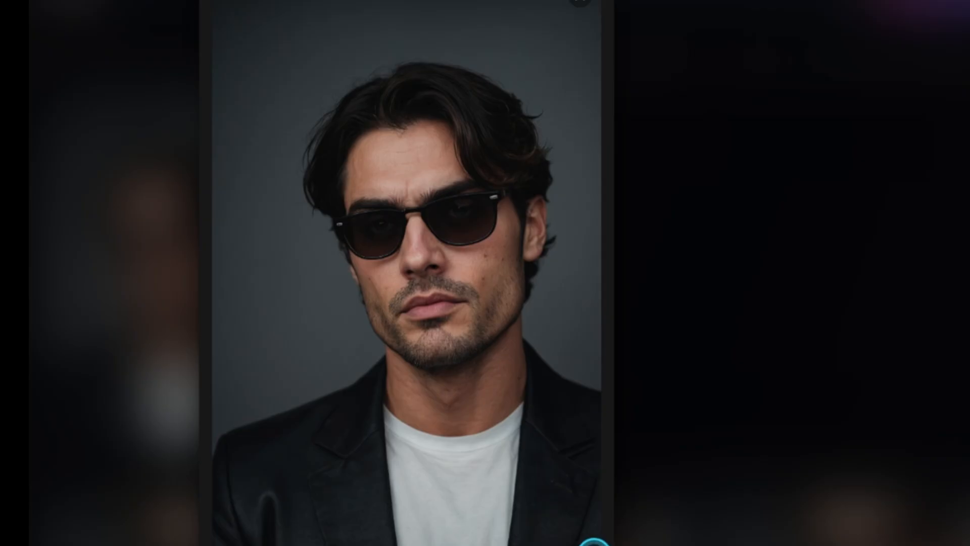
left_click(533, 192)
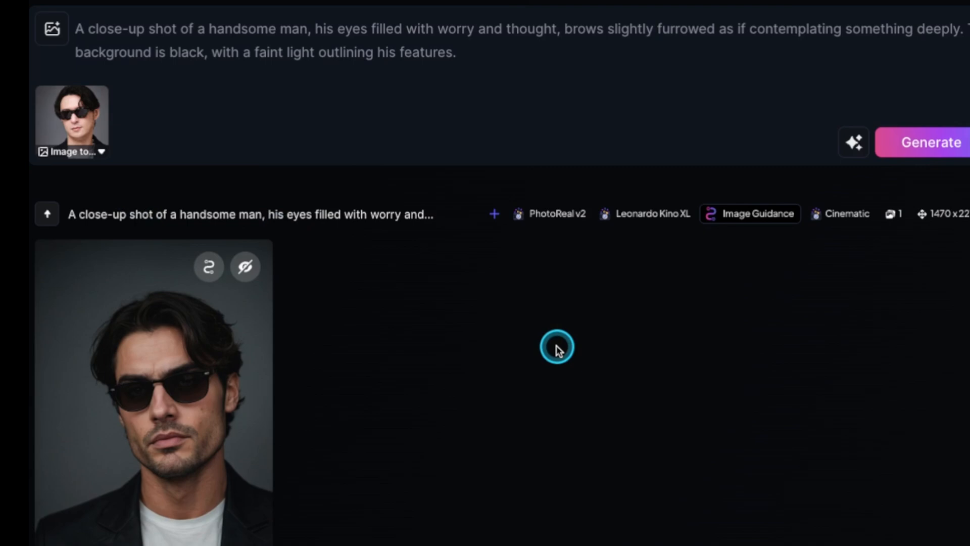
scroll(557, 348, "down", 5)
scroll(558, 347, "down", 8)
scroll(560, 351, "up", 13)
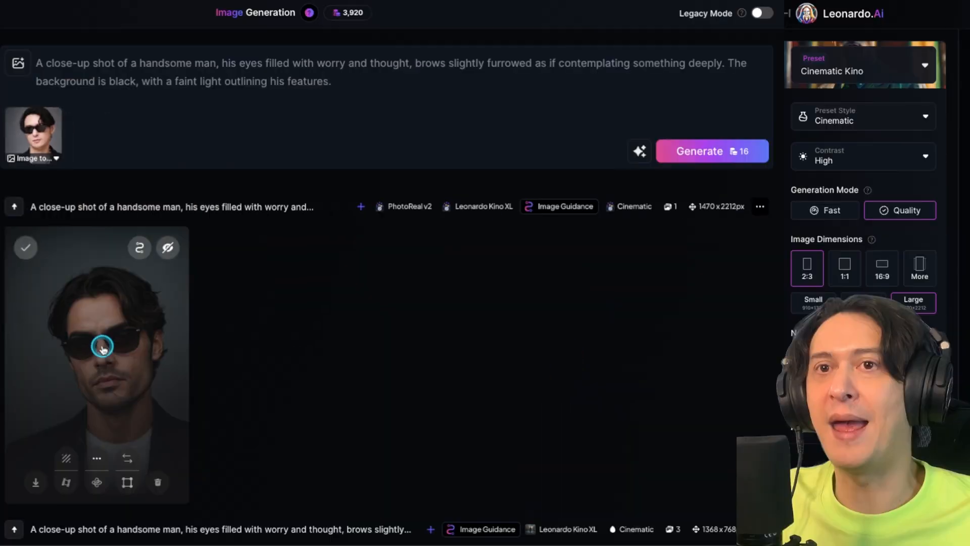
left_click(161, 395)
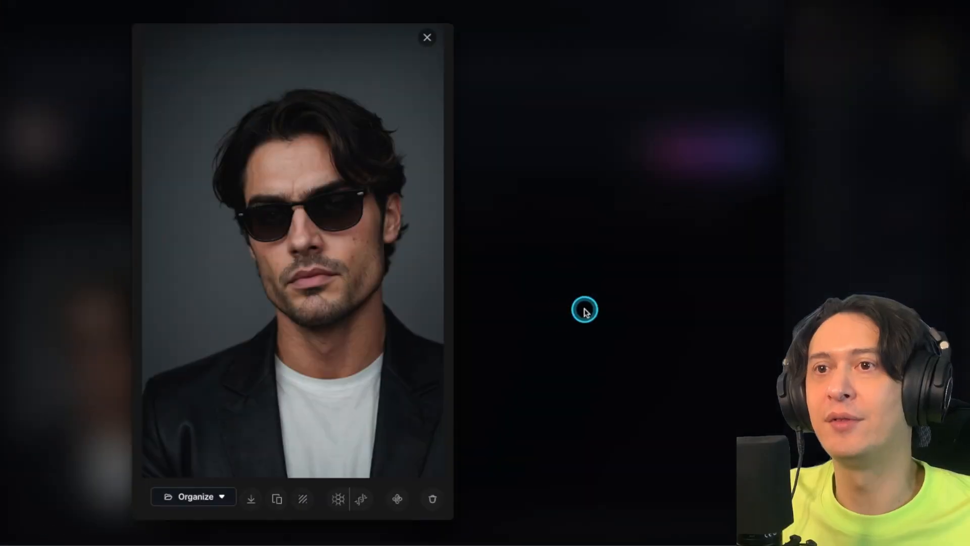
left_click(753, 355)
Step: Switch the preset to Leonardo Phoenix and remove the Image to Image reference photo from the prompt
left_click(864, 76)
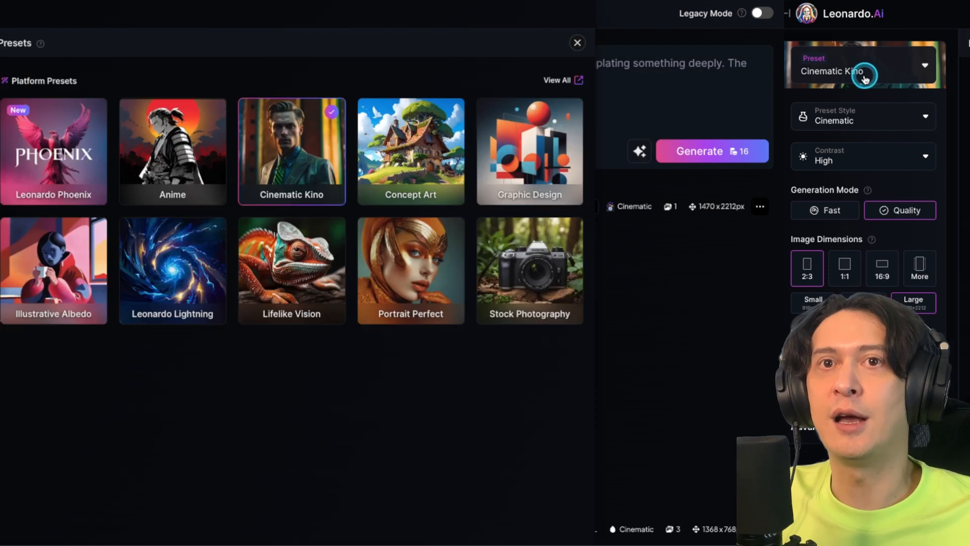
left_click(71, 176)
left_click(647, 299)
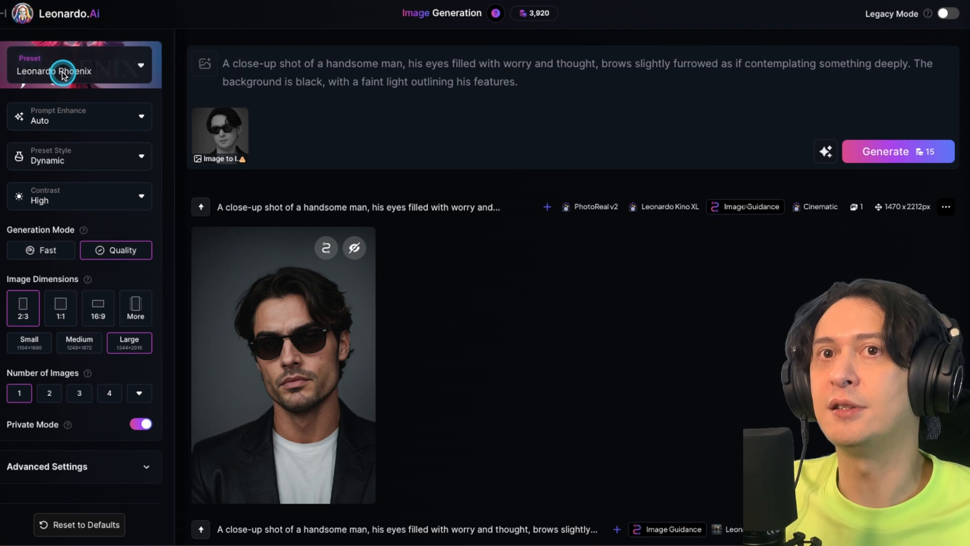
mouse_move(231, 143)
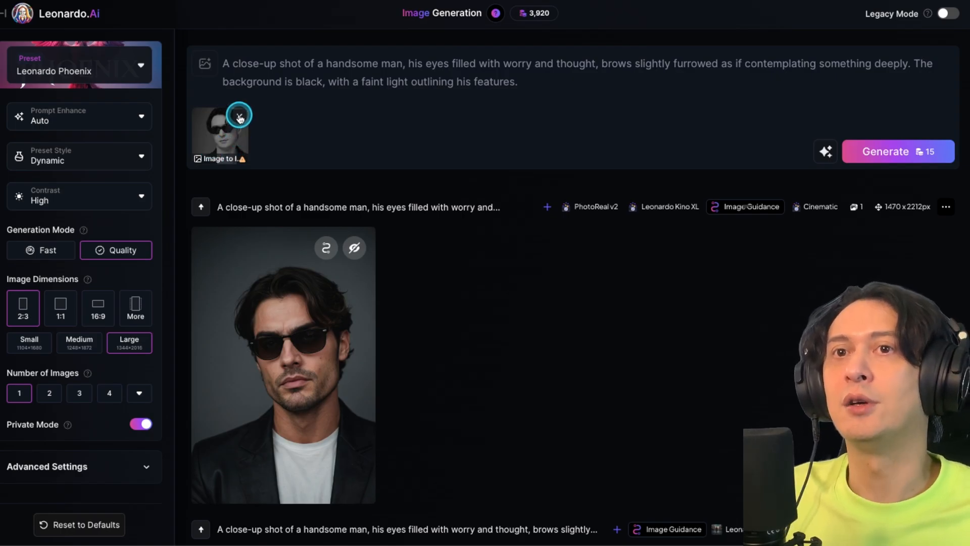
left_click(239, 117)
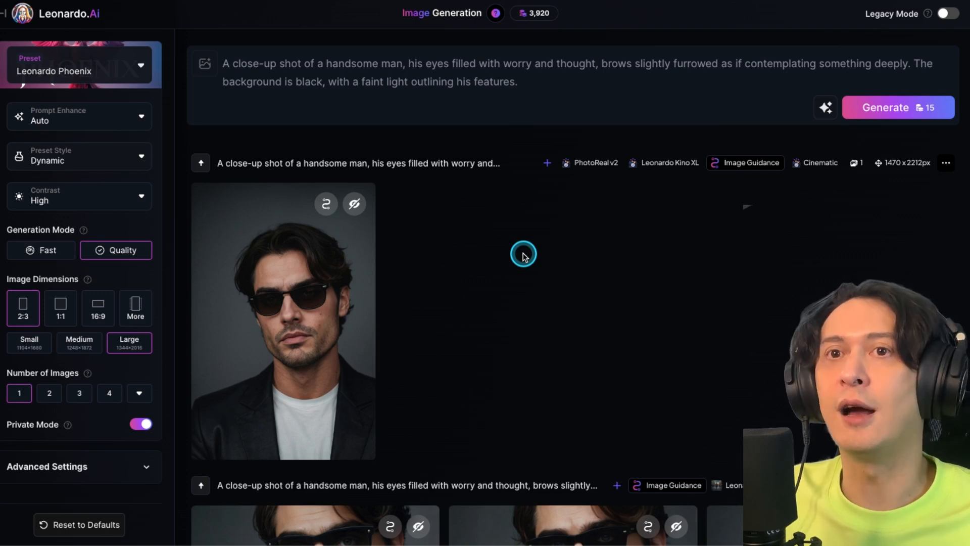
Step: Set the image dimensions to 16:9 and select the uploaded sunglasses photo as input for Describe With AI
mouse_move(246, 243)
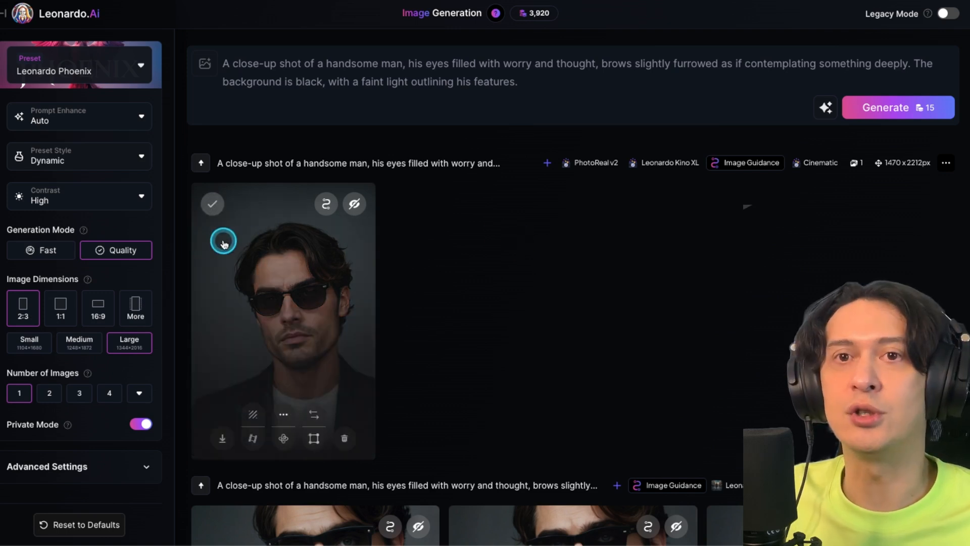
left_click(99, 306)
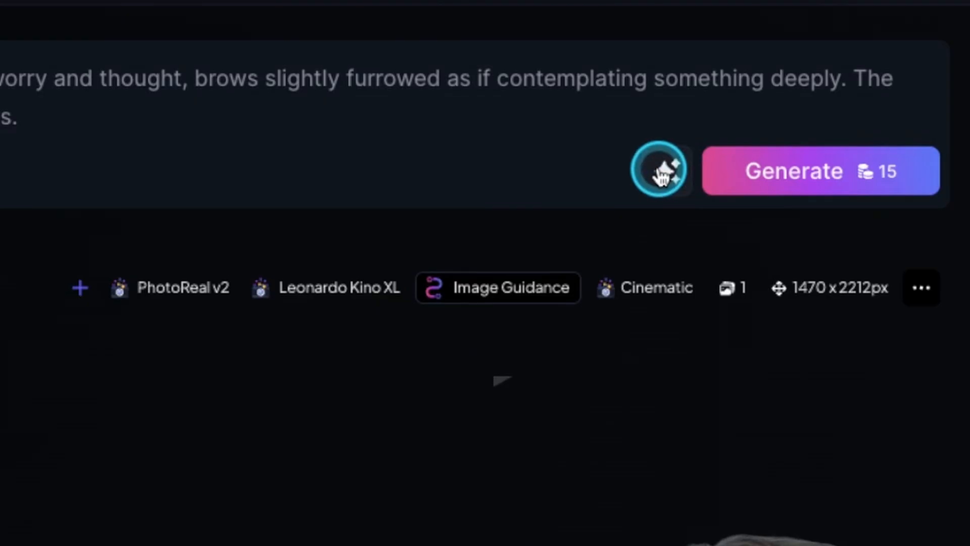
left_click(661, 174)
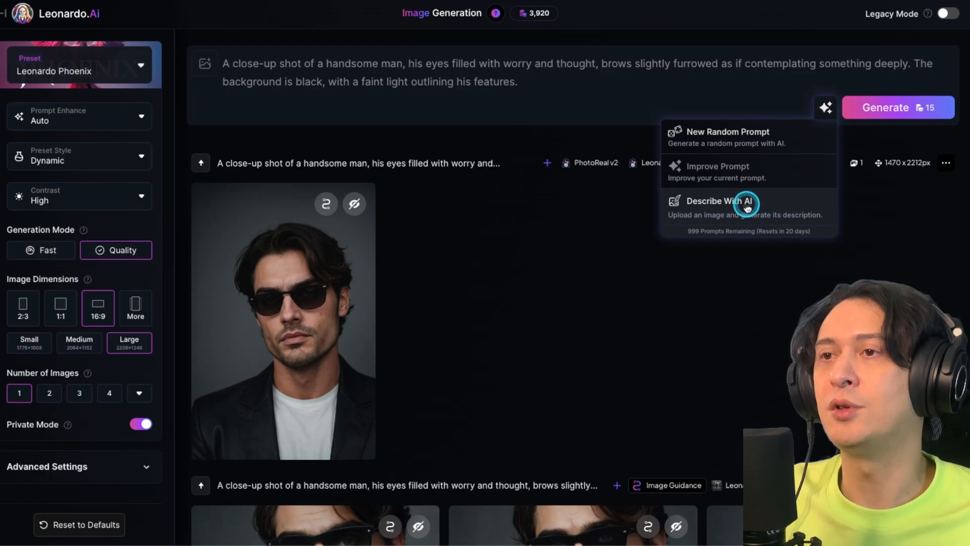
left_click(739, 205)
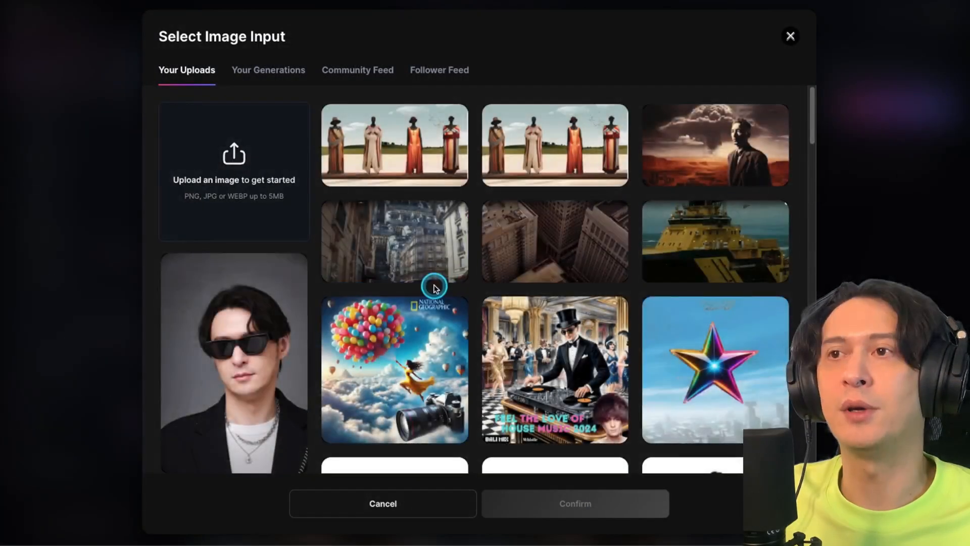
left_click(230, 397)
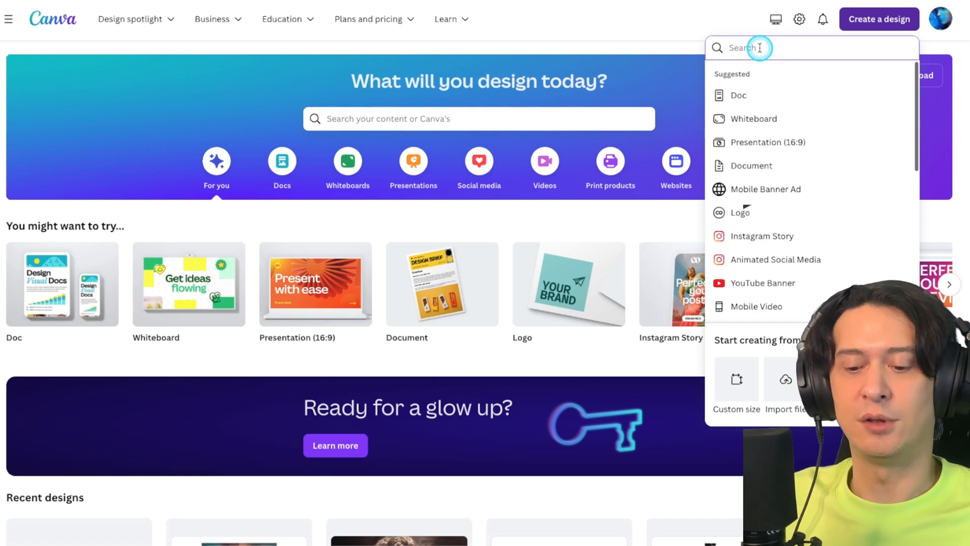
Step: In Canva, create a 16:9 presentation design and place the sunglasses photo on it, enlarged to the full page height
type("1")
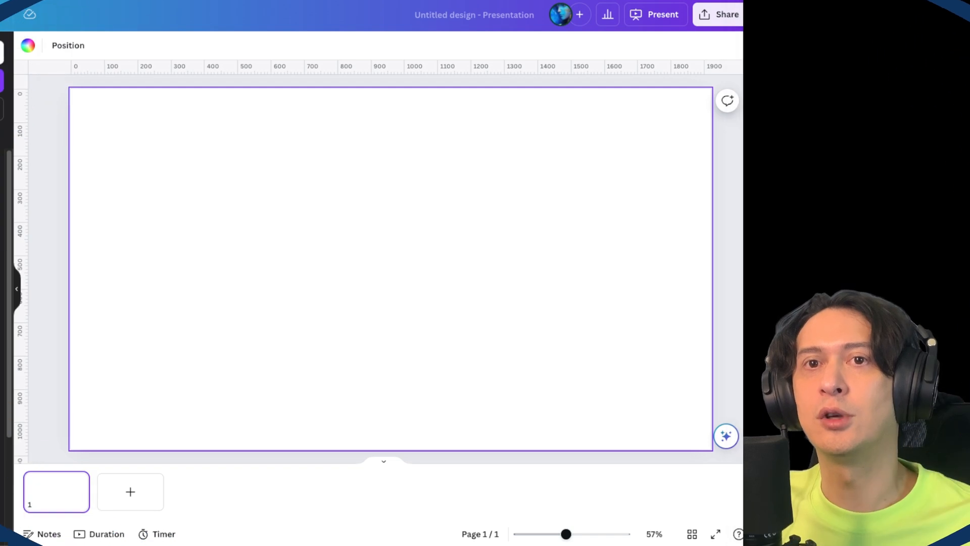
left_click_drag(2, 177, 282, 126)
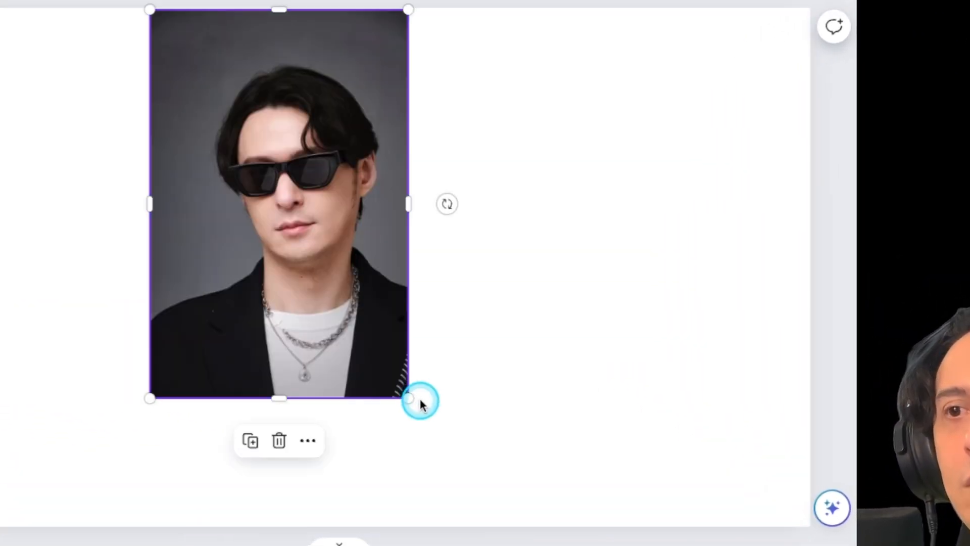
left_click_drag(420, 399, 533, 503)
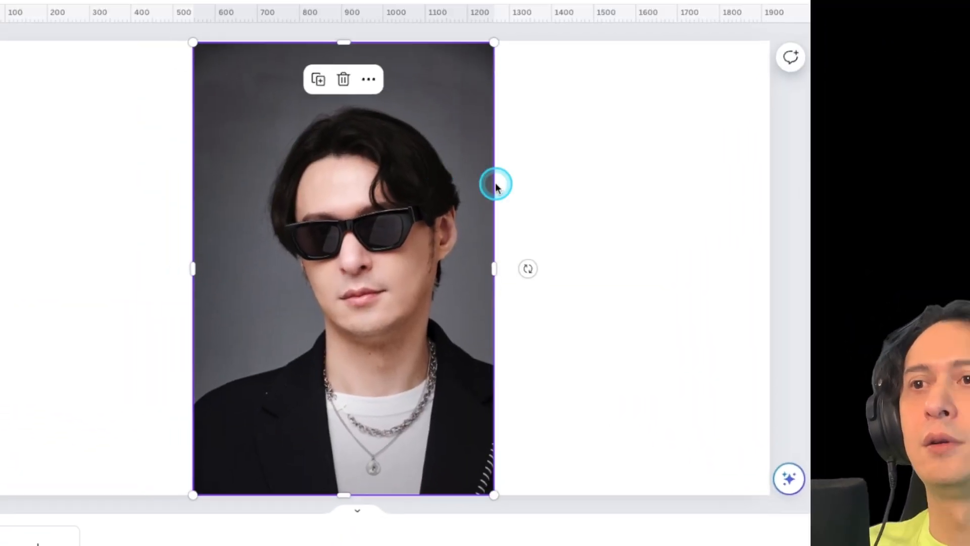
left_click(561, 175)
Step: Remove the background of the sunglasses photo on the design page
left_click(397, 137)
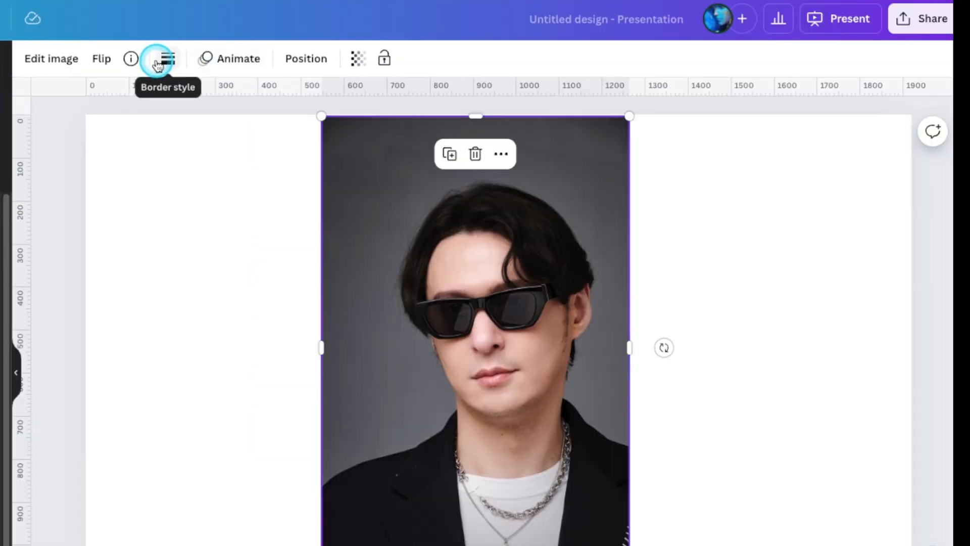
left_click(64, 66)
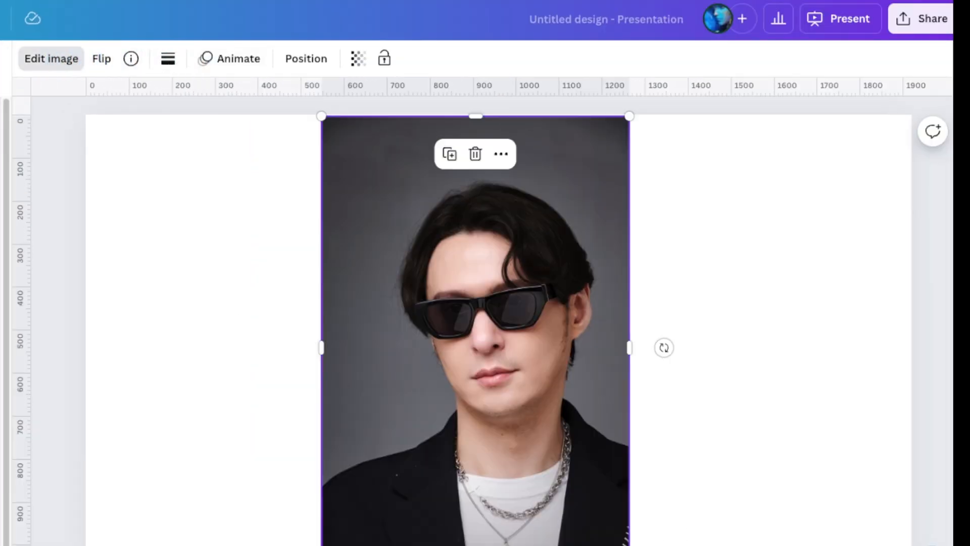
left_click(161, 317)
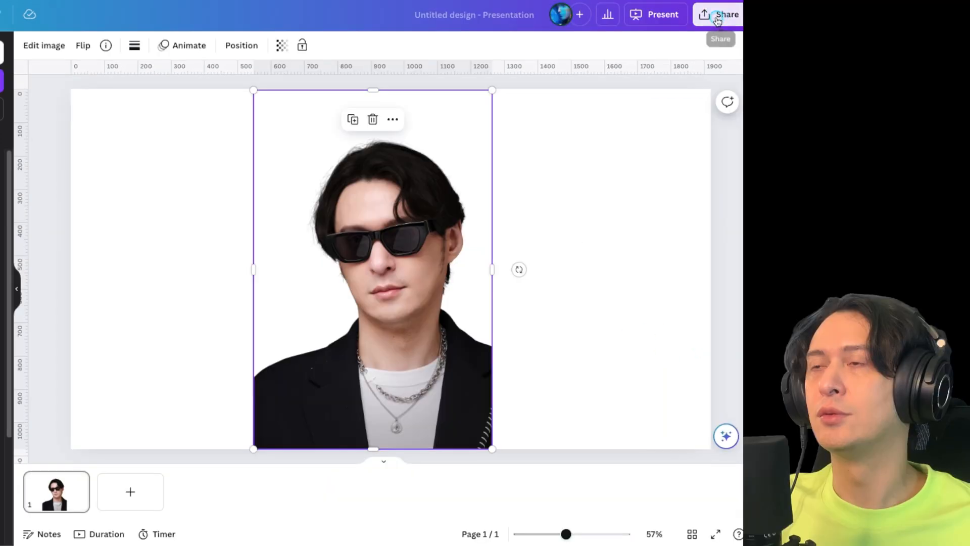
Step: Download the Canva design with the background-free photo as a JPG
left_click(921, 19)
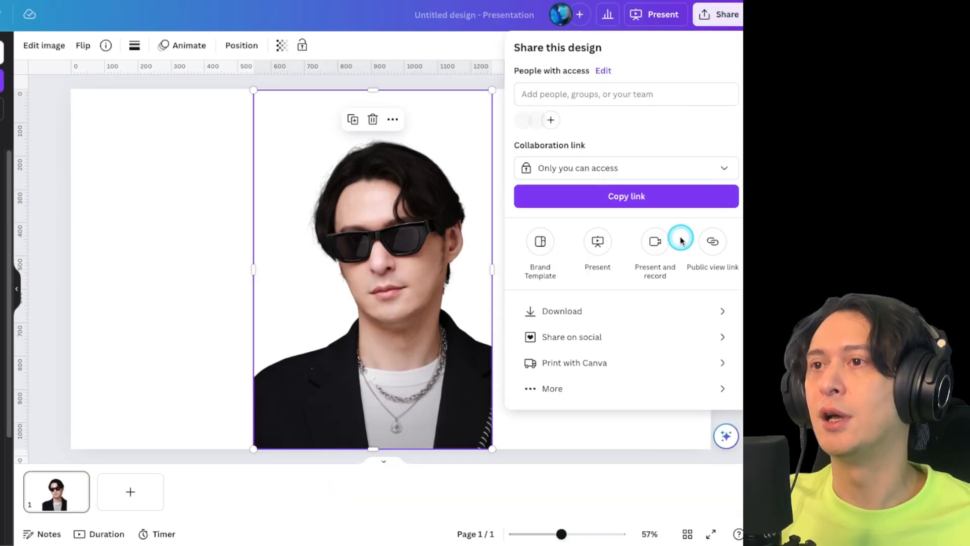
left_click(750, 398)
left_click(627, 96)
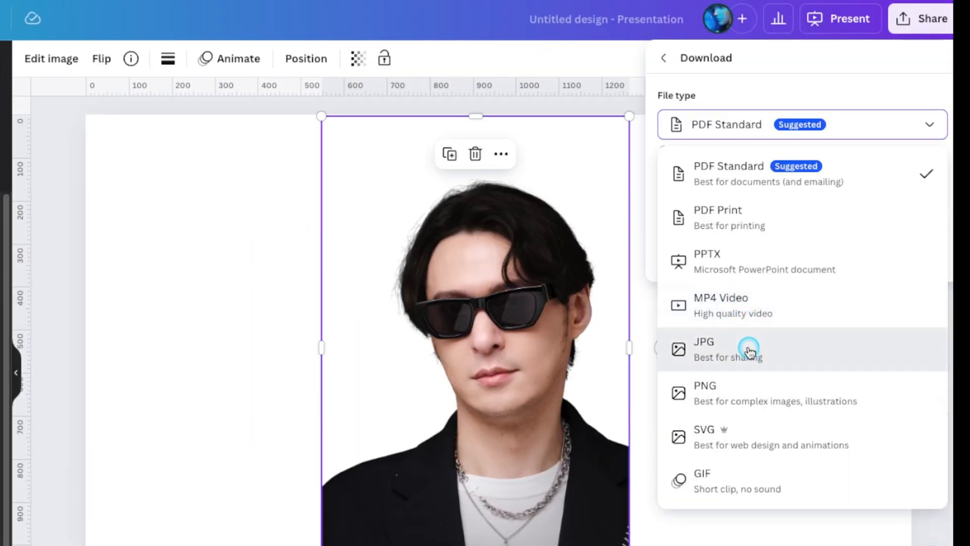
left_click(579, 267)
left_click(606, 272)
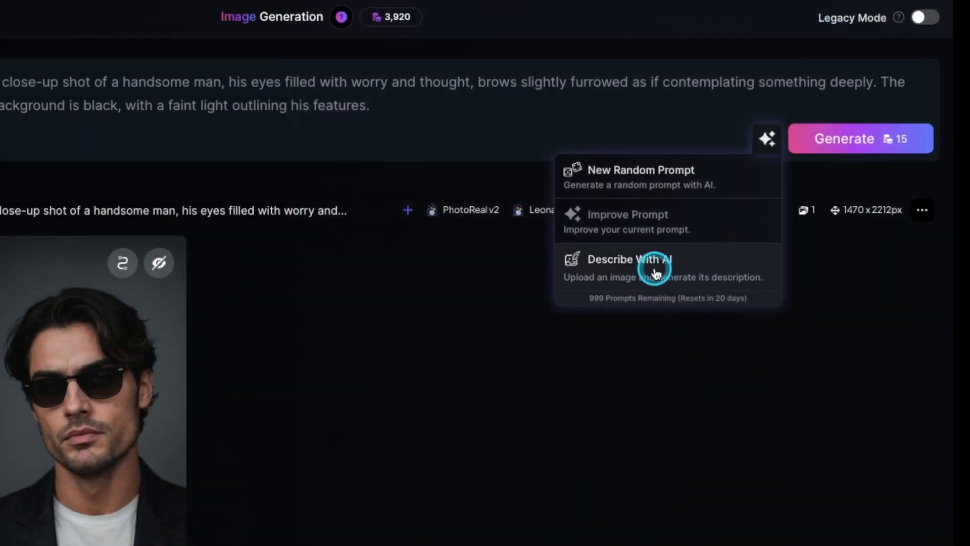
Step: Switch to Leonardo.Ai, create a text prompt from the reference photo with Describe With AI, and review the description
left_click(656, 273)
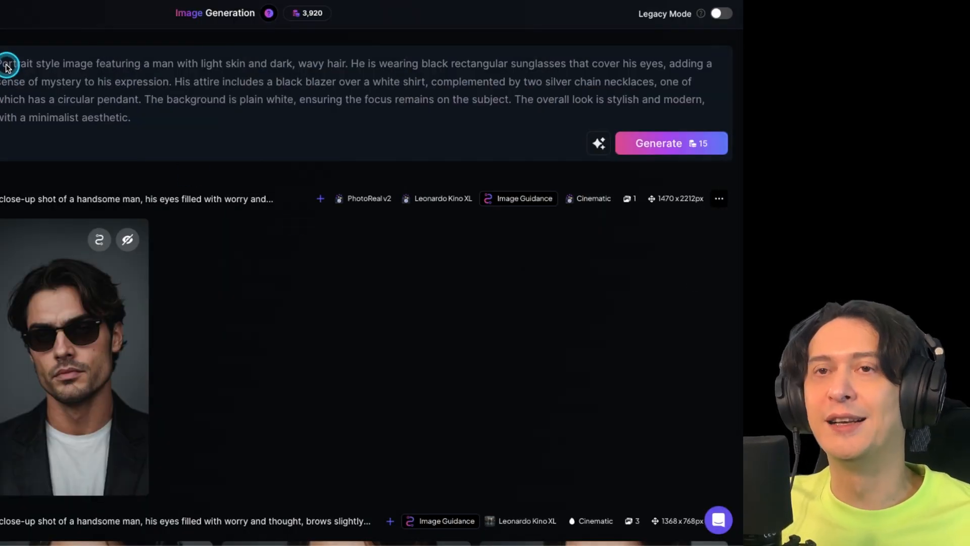
left_click(22, 77)
key("ctrl+a")
left_click(238, 131)
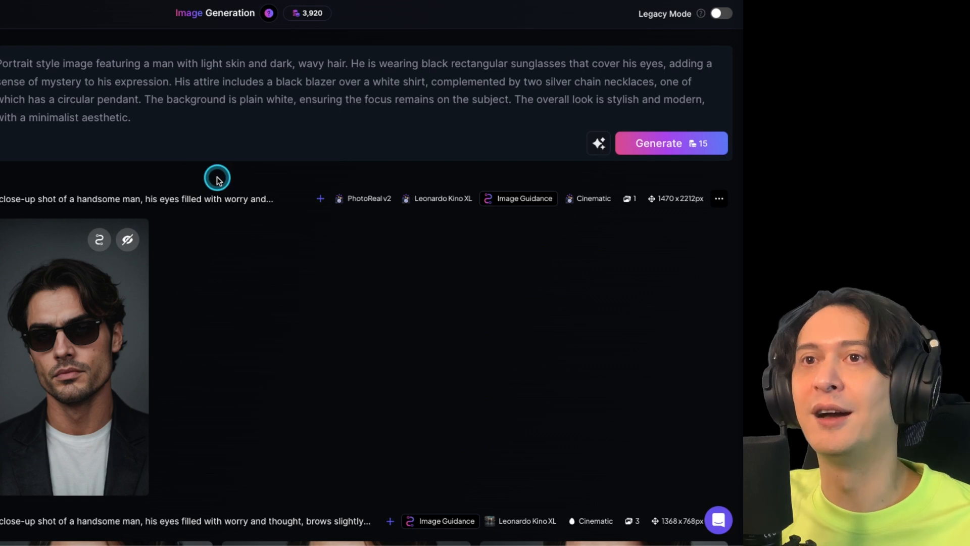
left_click(152, 135)
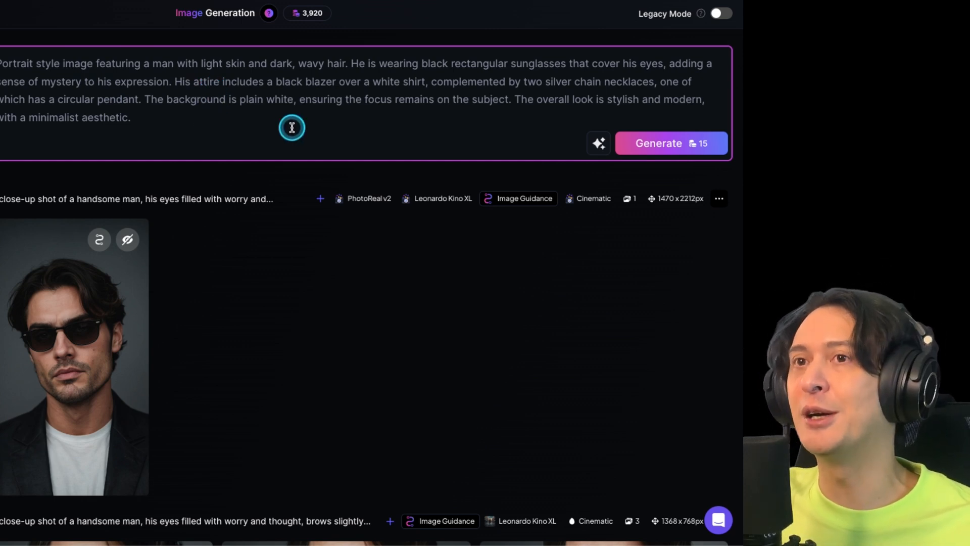
key("ctrl+a")
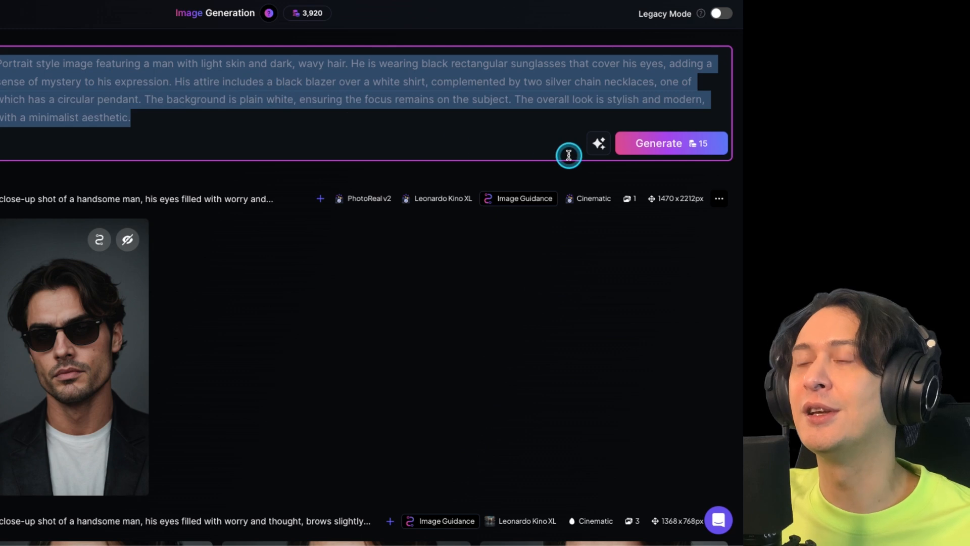
Step: Check the Describe With AI option again and re-read the full portrait description in the prompt
left_click(598, 144)
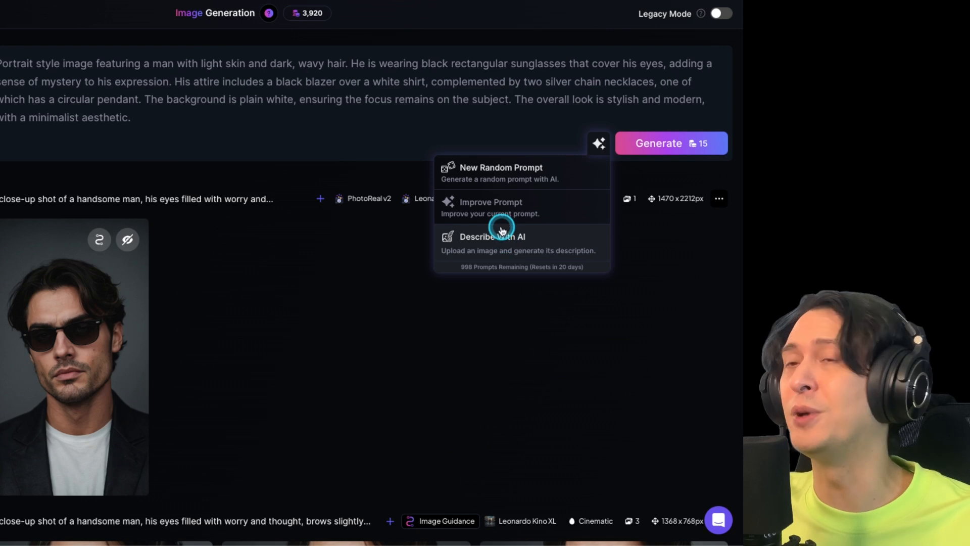
left_click_drag(175, 118, 1, 60)
left_click(290, 116)
left_click_drag(290, 117, 1, 60)
left_click(283, 100)
left_click_drag(265, 124, 1, 59)
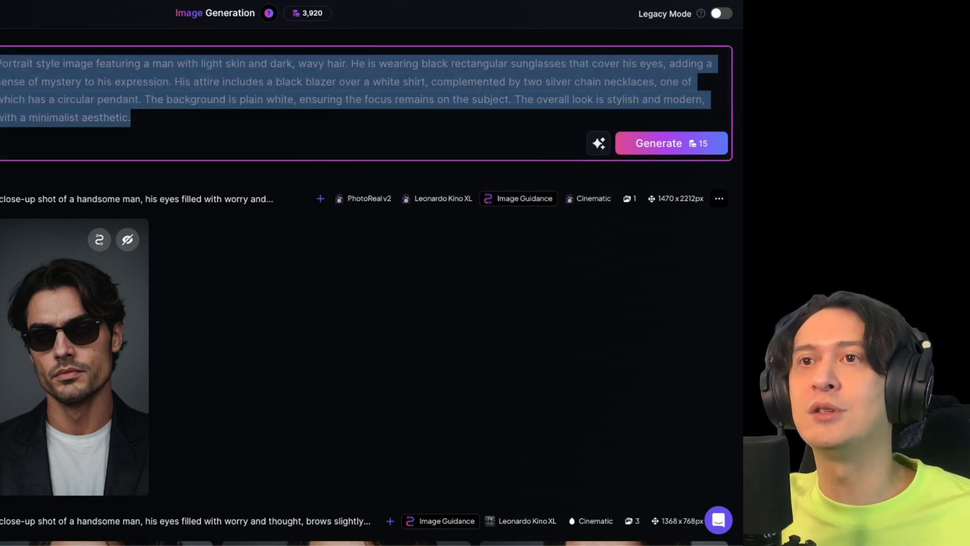
key("Right")
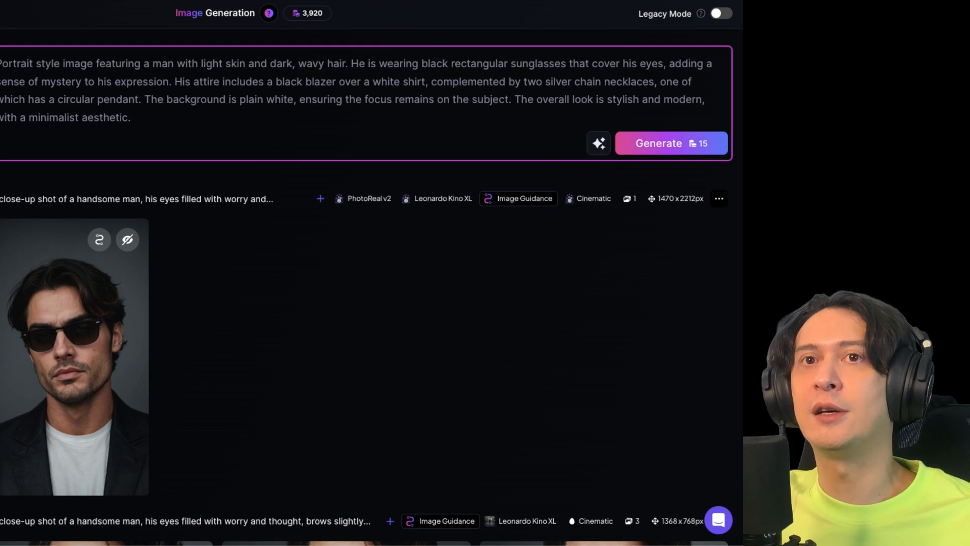
Step: Generate an image from the portrait description and inspect it enlarged
left_click(656, 144)
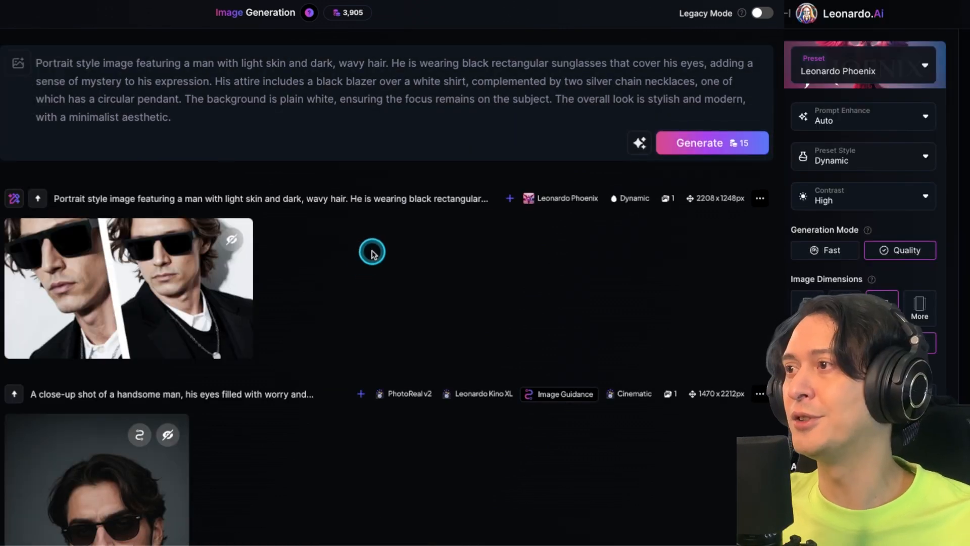
left_click(172, 264)
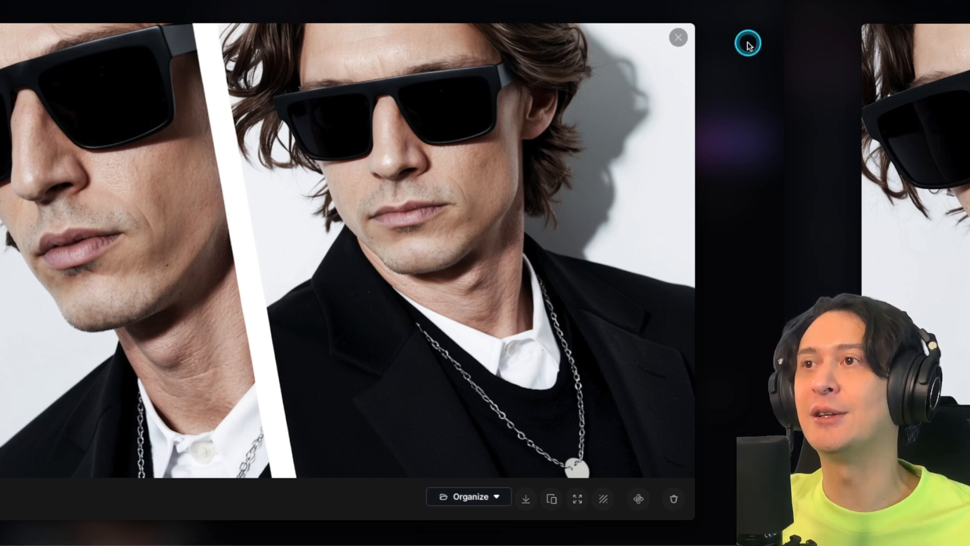
left_click(677, 38)
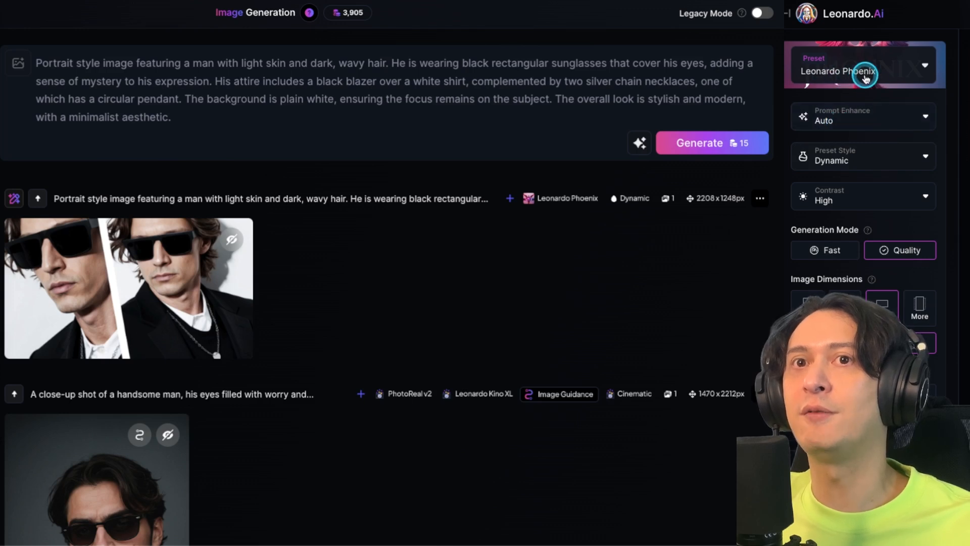
Step: Generate a second image from the same description and expand the full prompts of both generations
left_click(709, 143)
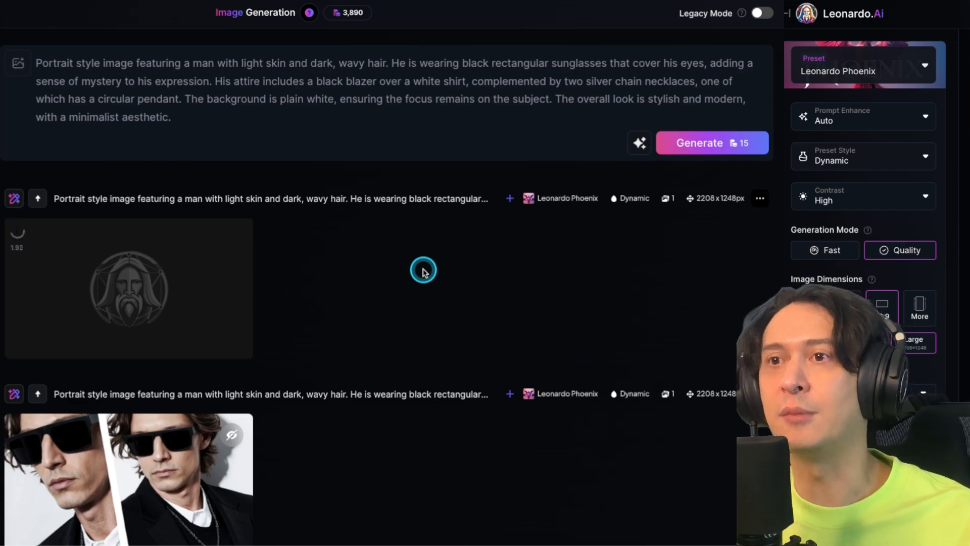
left_click(509, 198)
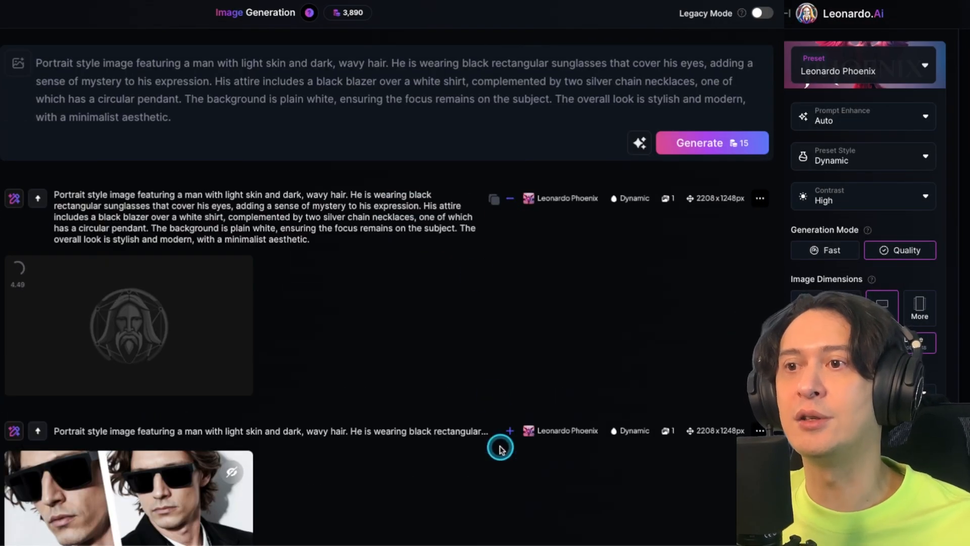
left_click(509, 431)
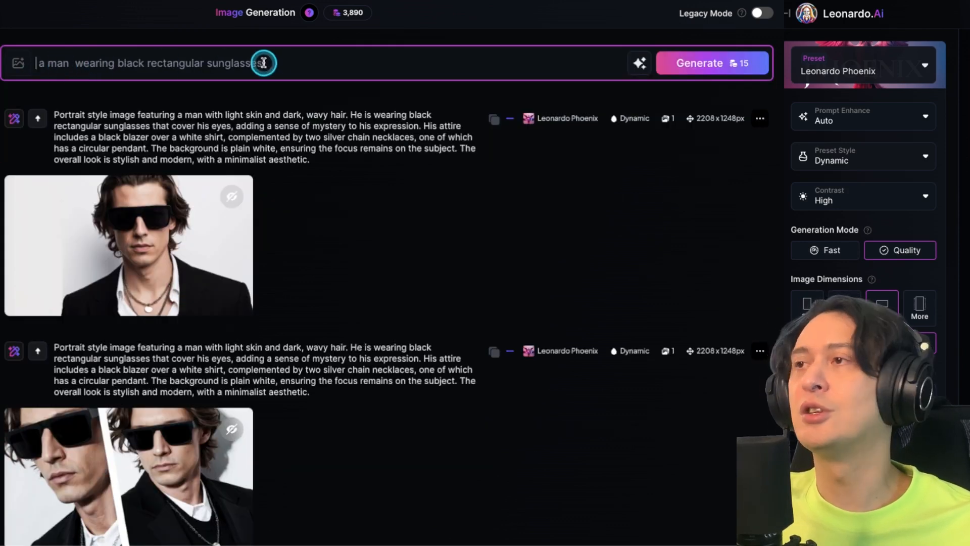
Step: Shorten the prompt to "a man wearing black rectangular sunglasses" and generate two images from it
left_click(427, 67)
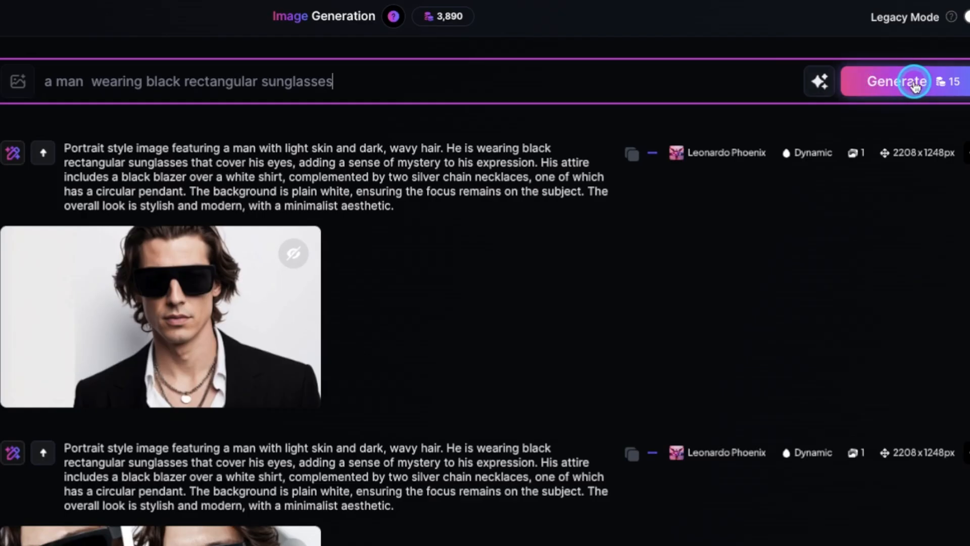
left_click(915, 87)
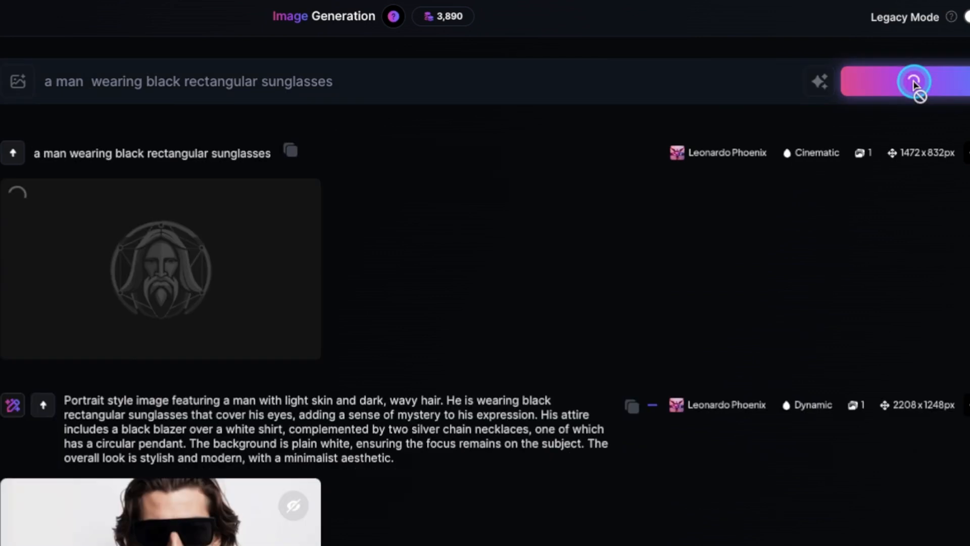
left_click(955, 83)
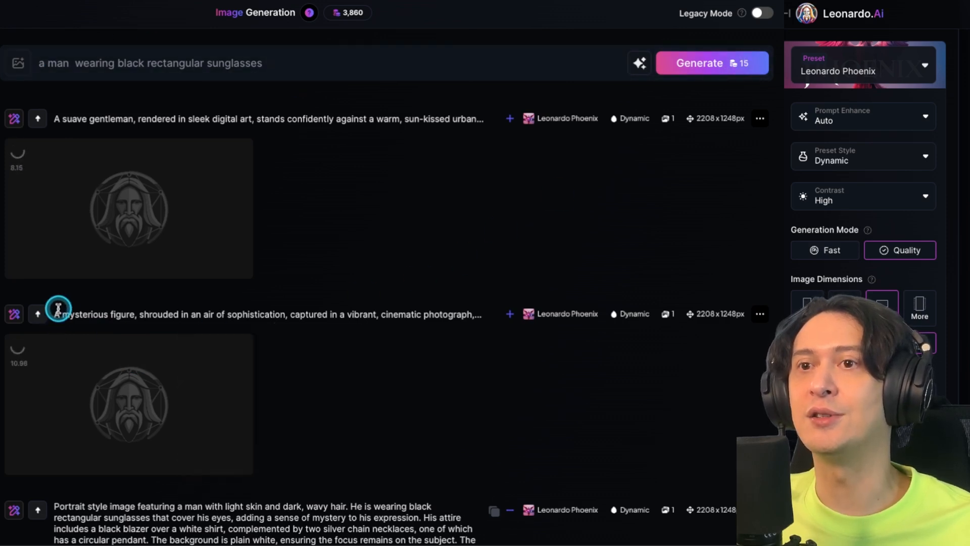
Step: Expand and read the full enhanced prompts of the two generations made from the short prompt
left_click(508, 314)
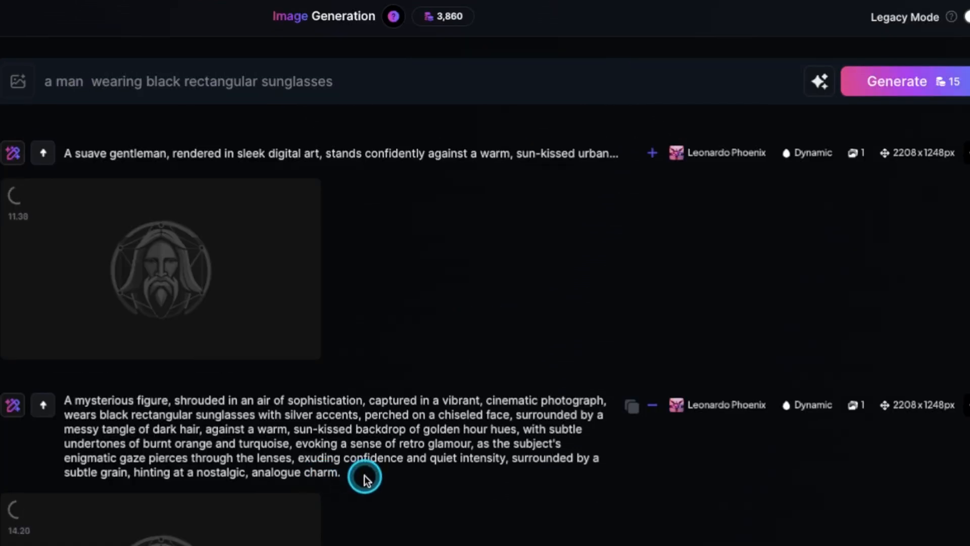
left_click_drag(346, 472, 69, 402)
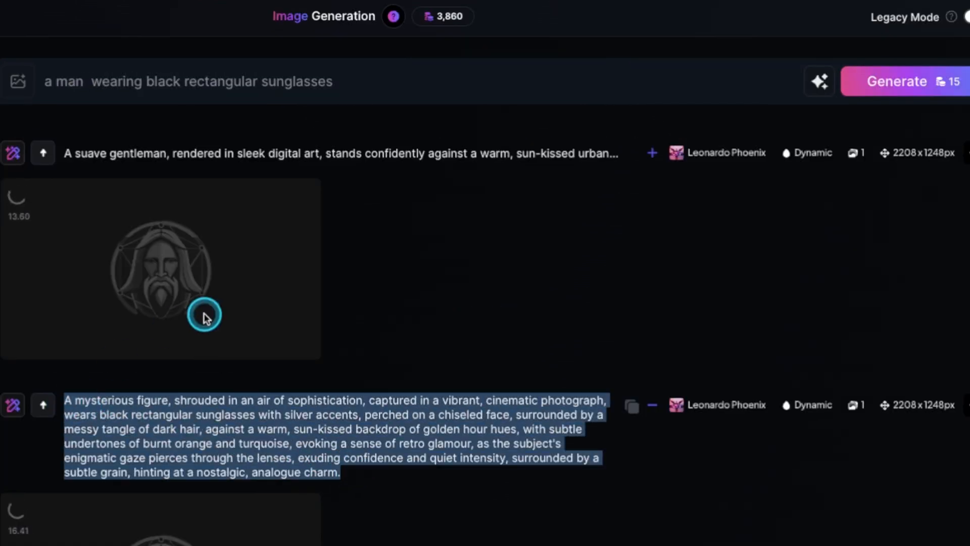
left_click(653, 153)
left_click_drag(445, 241, 300, 149)
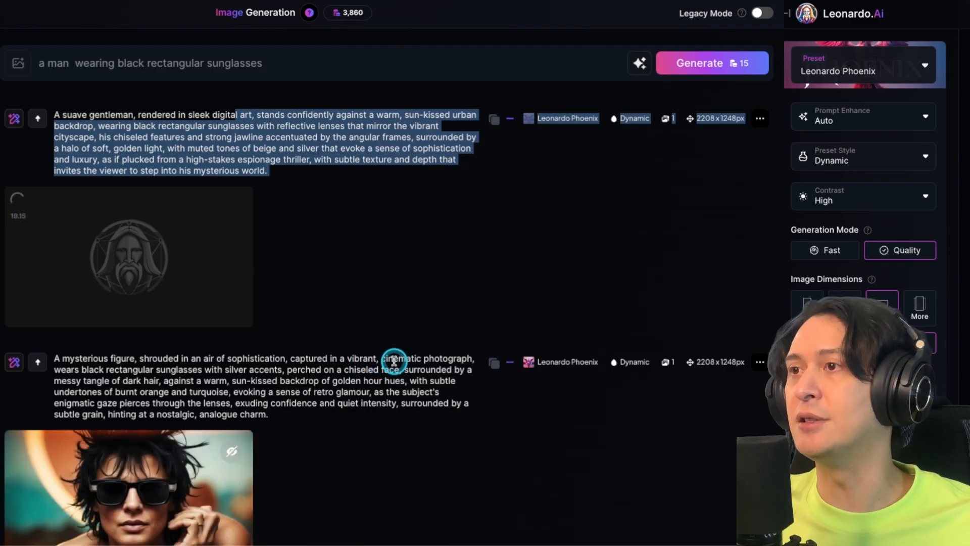
left_click(307, 391)
Step: Compare the new results with the detailed portrait description and inspect the white-background portrait enlarged
scroll(310, 390, "down", 3)
scroll(313, 391, "down", 4)
scroll(332, 359, "up", 3)
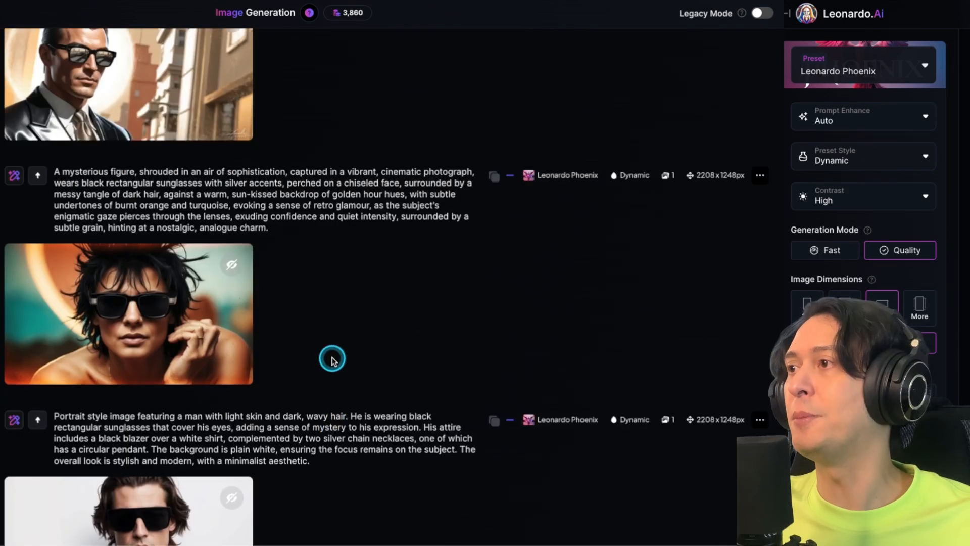
scroll(337, 362, "down", 4)
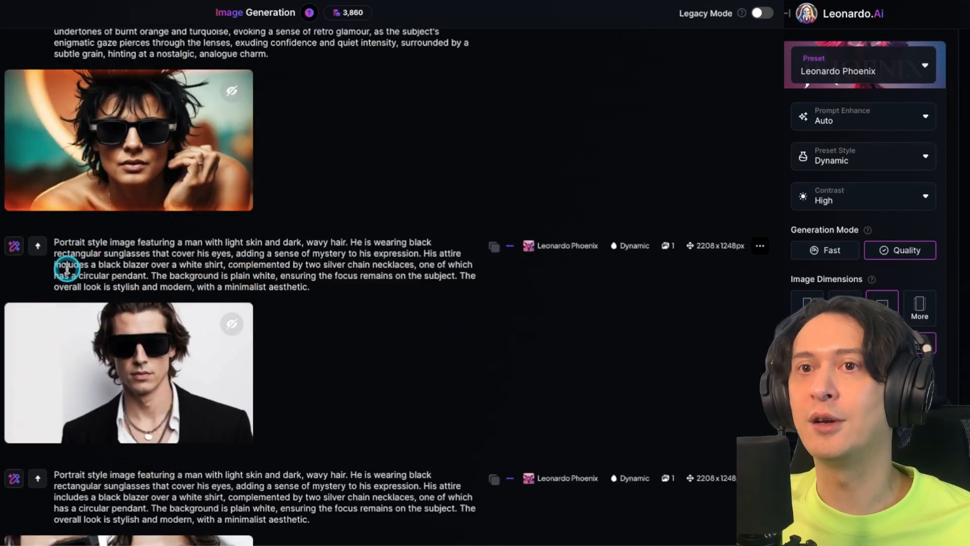
left_click_drag(55, 244, 331, 301)
left_click(367, 356)
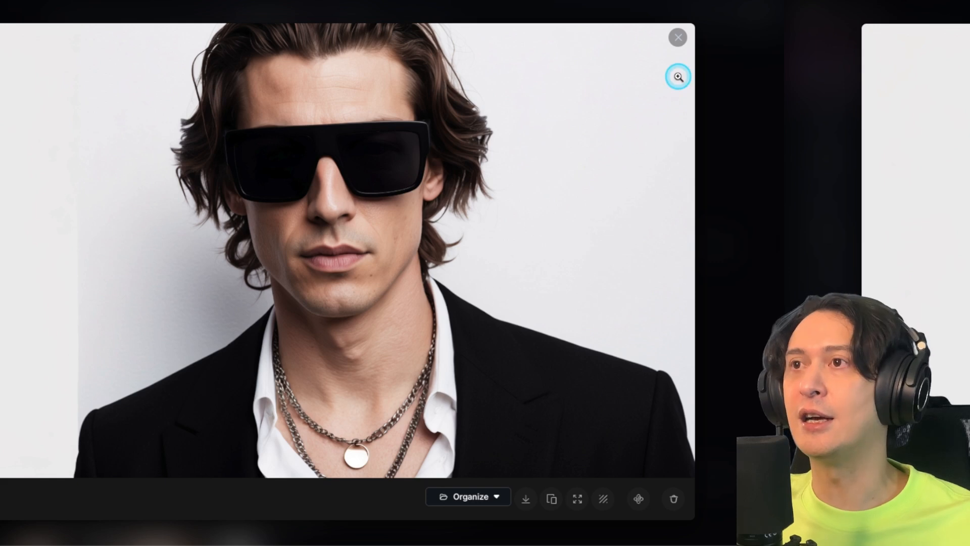
left_click(679, 35)
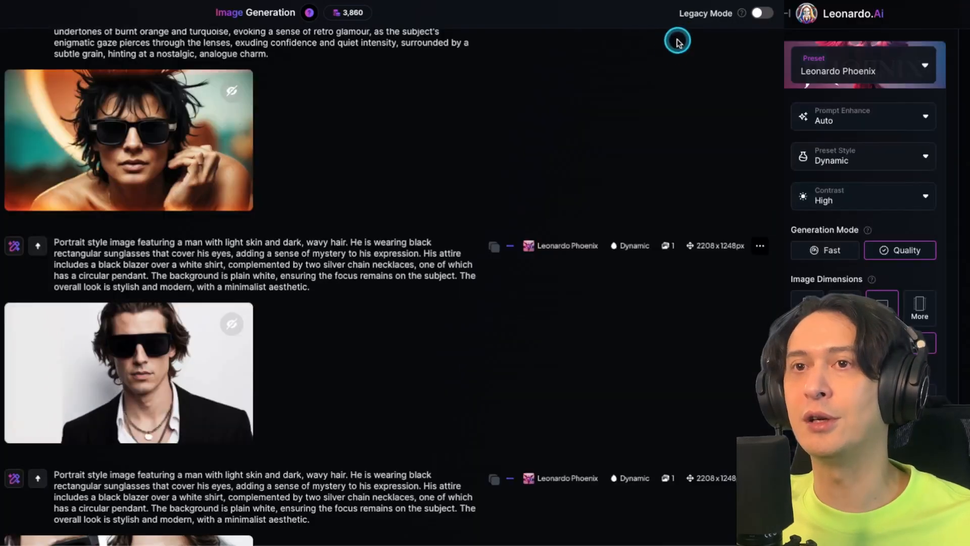
Step: Inspect the mysterious figure image enlarged and review the suave gentleman image with its prompt
left_click(117, 115)
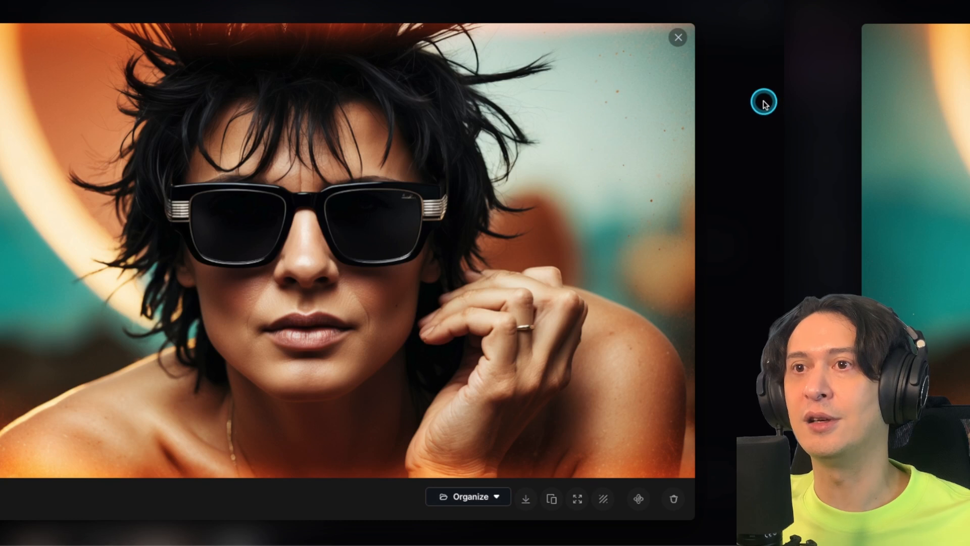
left_click(762, 102)
scroll(425, 217, "up", 5)
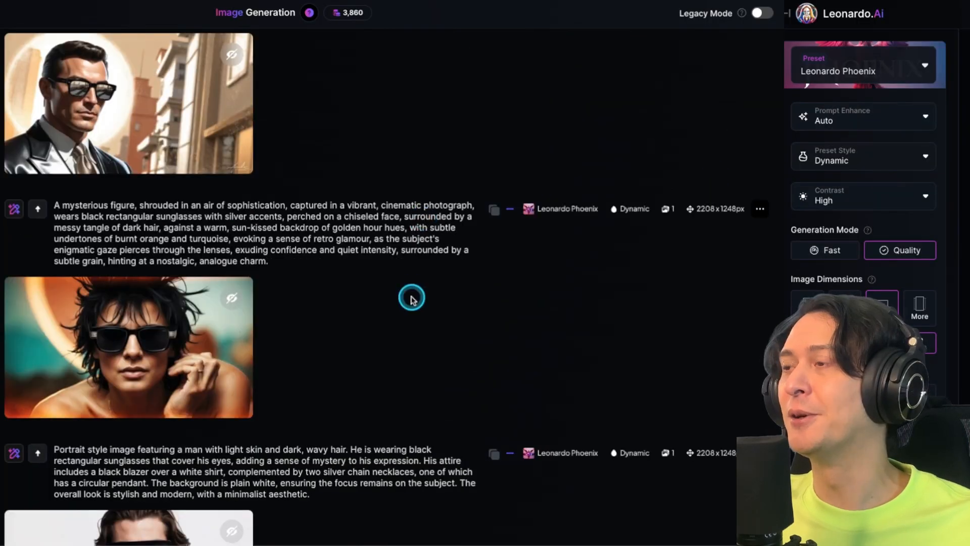
scroll(412, 298, "up", 2)
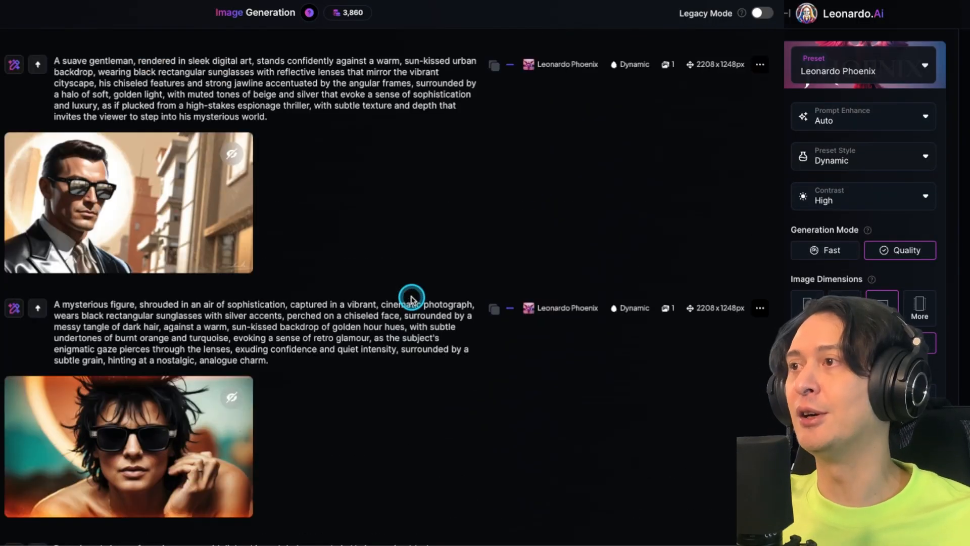
left_click(238, 184)
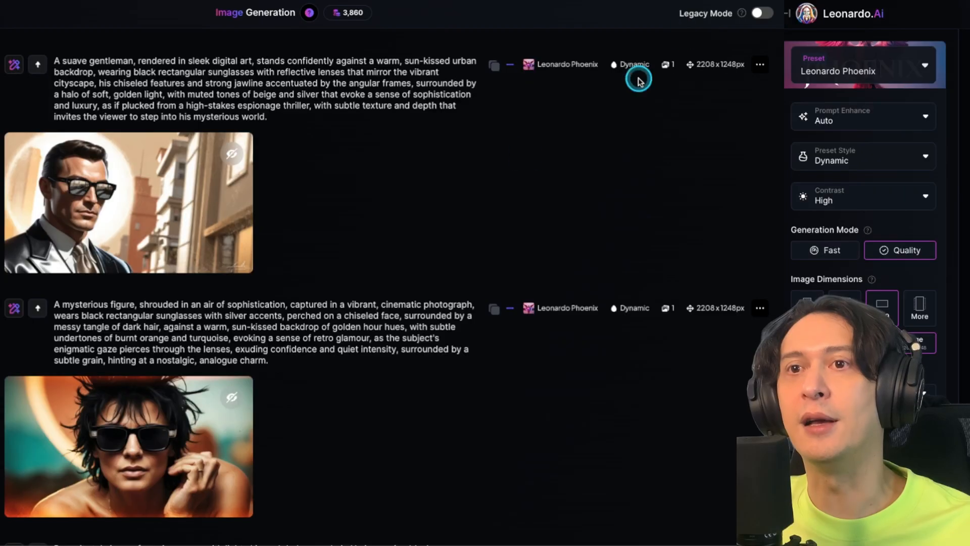
scroll(226, 228, "up", 1)
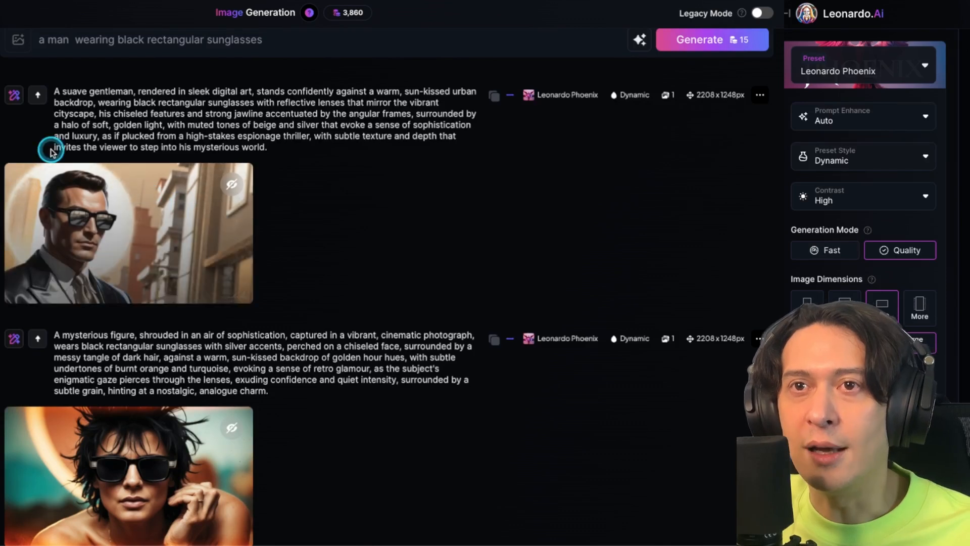
Step: Compare the enhanced prompts of the gentleman and mysterious figure images with the short entered prompt and the selected preset
left_click_drag(54, 91, 326, 156)
left_click(216, 376)
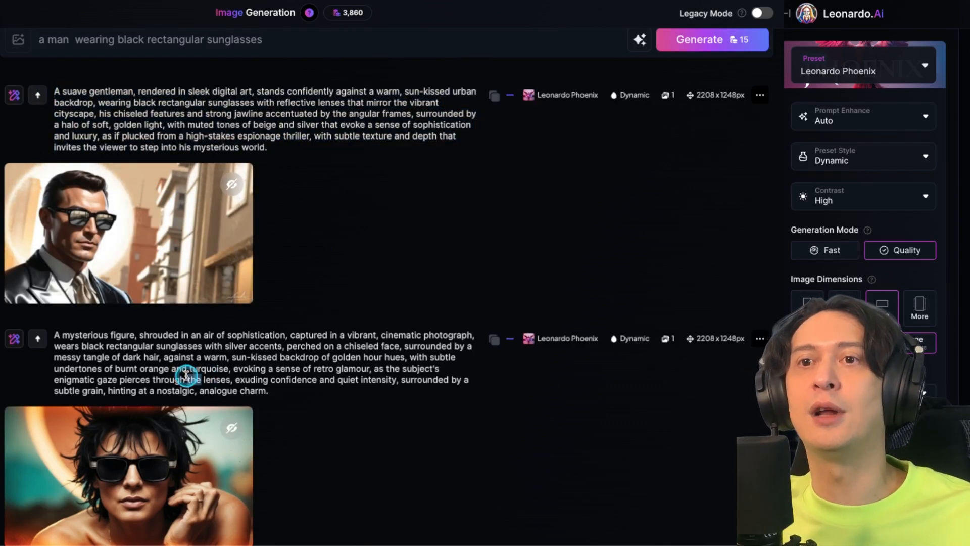
triple_click(187, 376)
left_click(395, 403)
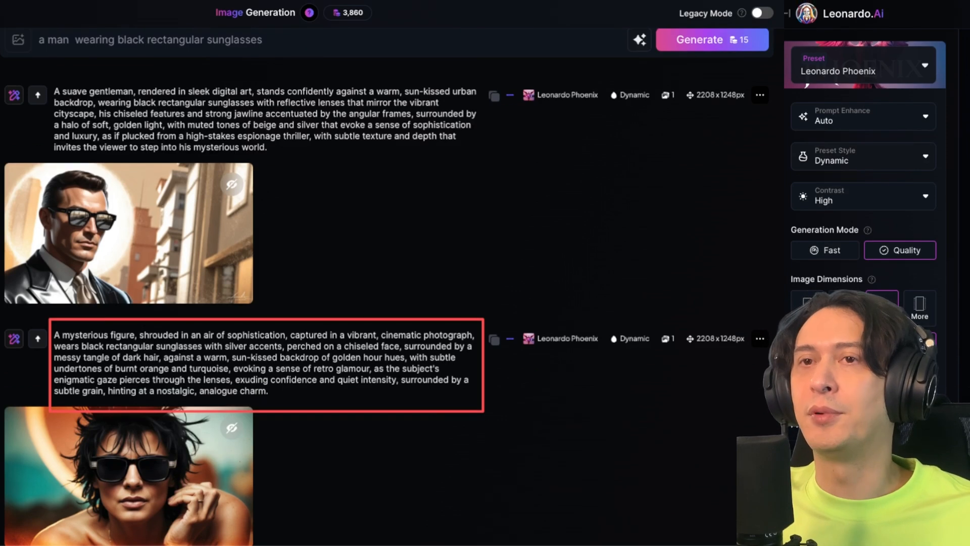
left_click_drag(27, 26, 308, 62)
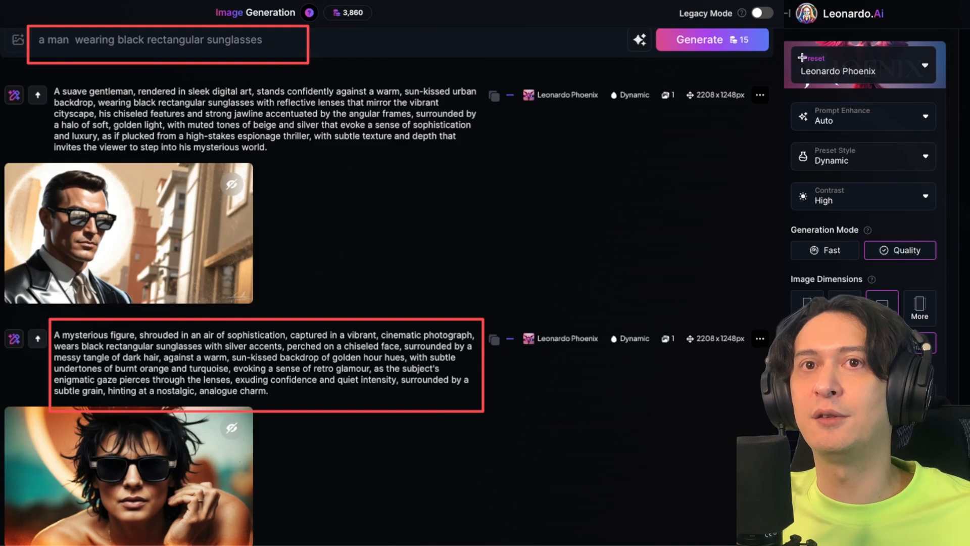
left_click_drag(793, 46, 948, 94)
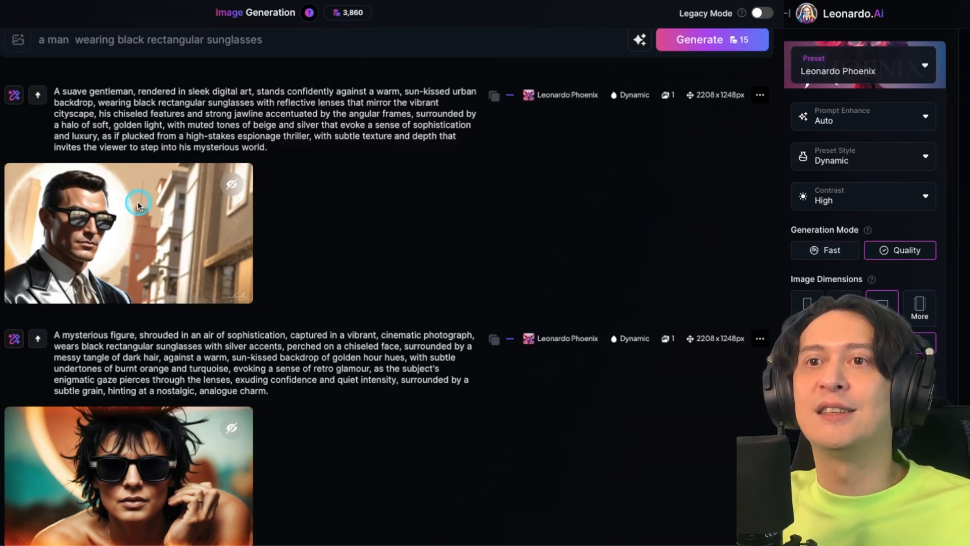
Step: Inspect the suave gentleman image enlarged and compare it with the short prompt about a man wearing black rectangular sunglasses
left_click(81, 186)
left_click(81, 188)
left_click(87, 143)
left_click(87, 143)
left_click(99, 113)
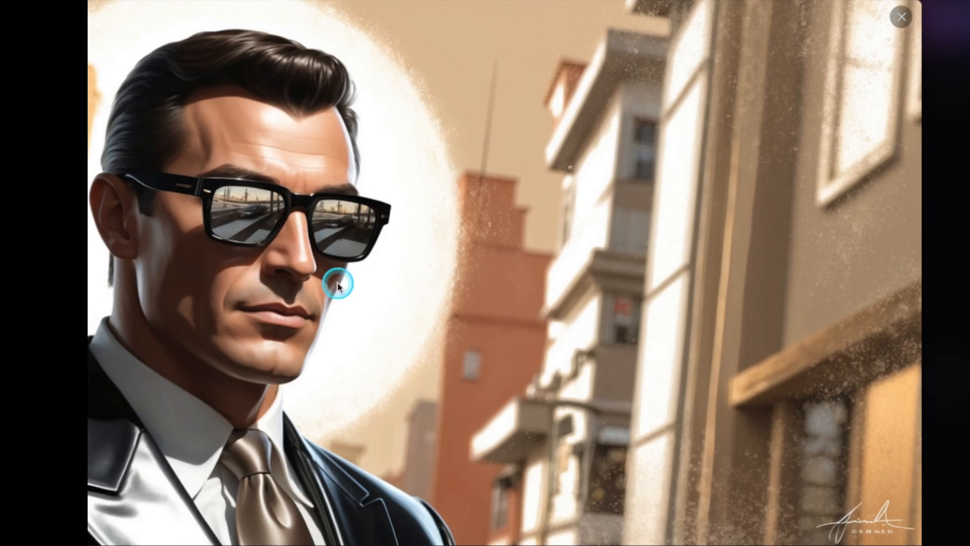
left_click(900, 17)
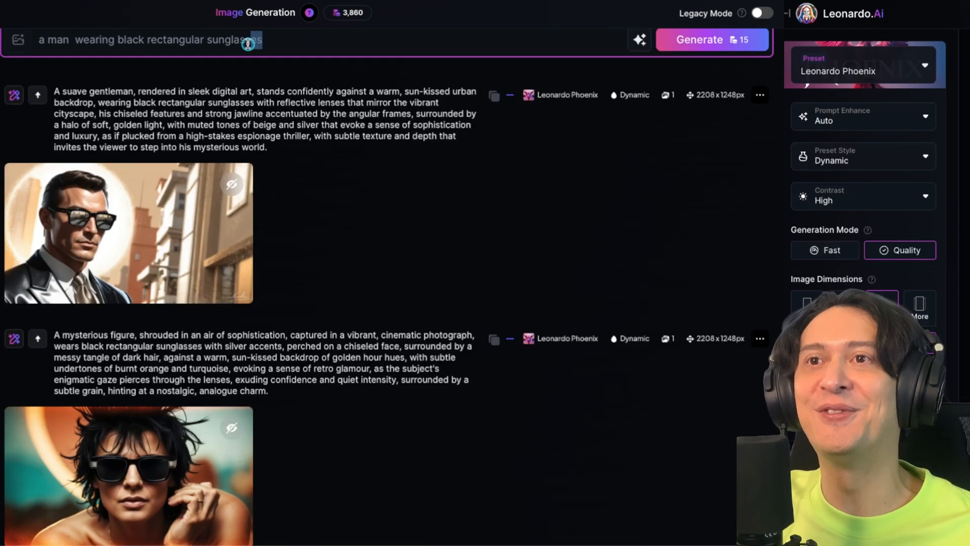
left_click_drag(264, 40, 38, 41)
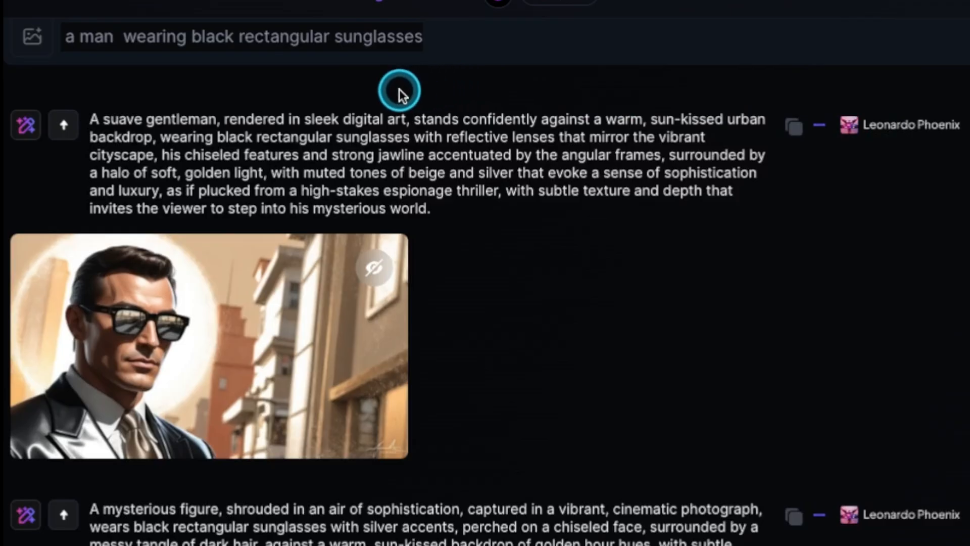
left_click(332, 52)
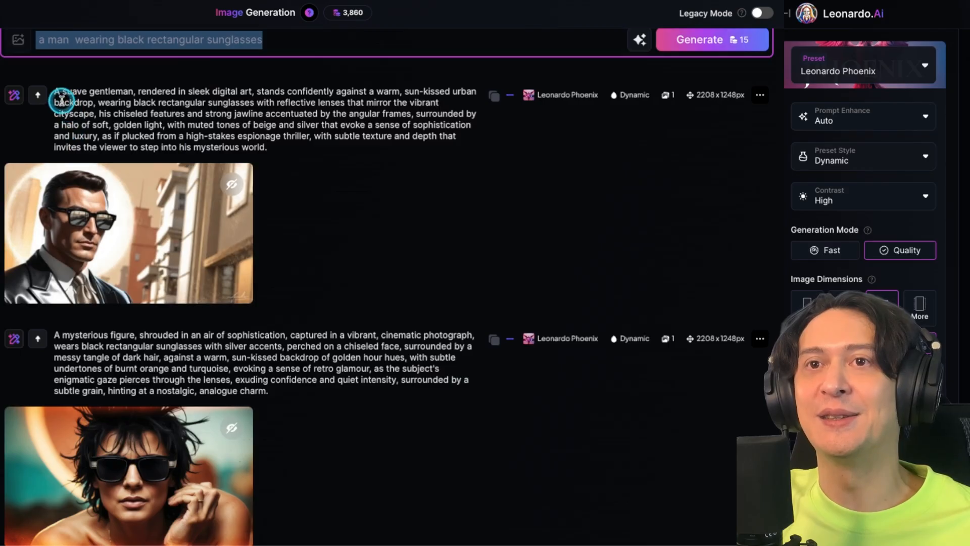
Step: Inspect the mysterious figure image enlarged and review it beside the suave gentleman result
scroll(282, 372, "down", 2)
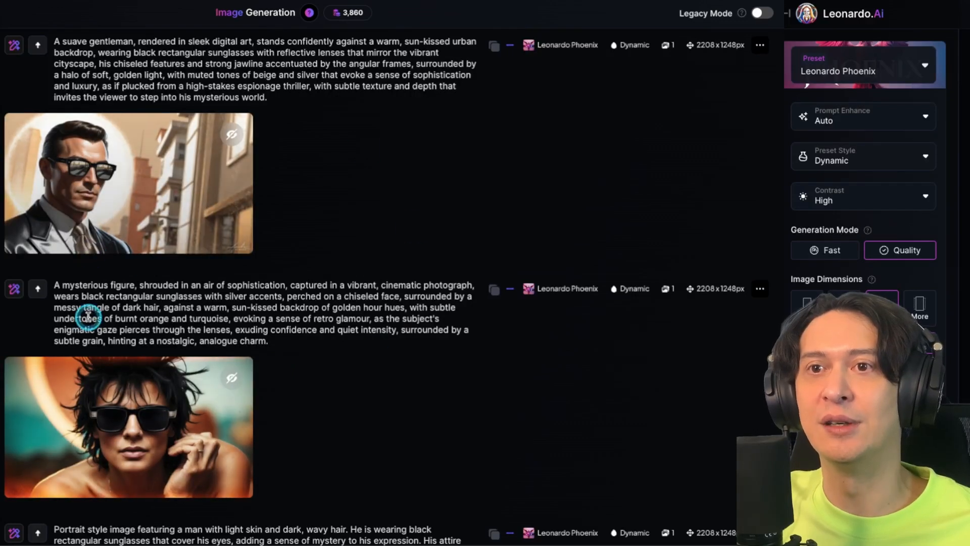
left_click(127, 424)
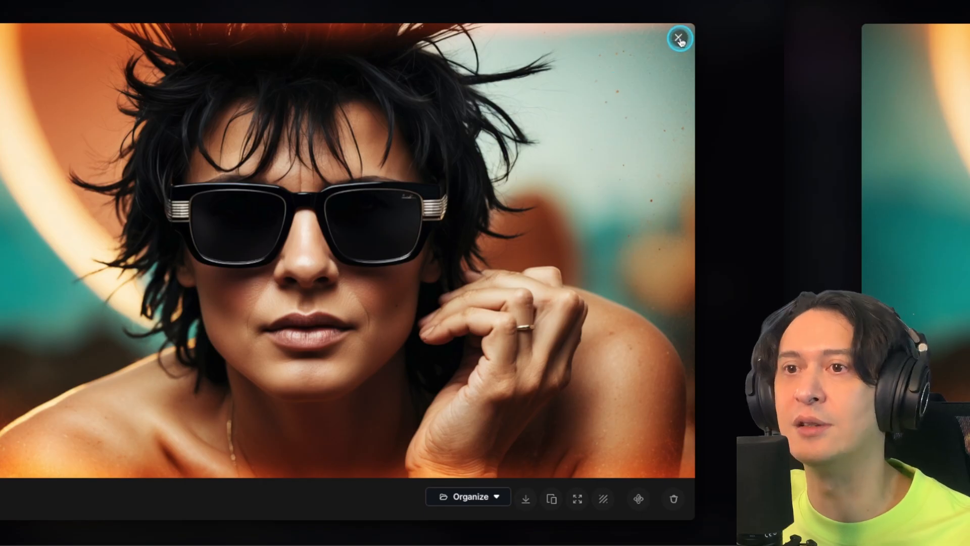
left_click(679, 38)
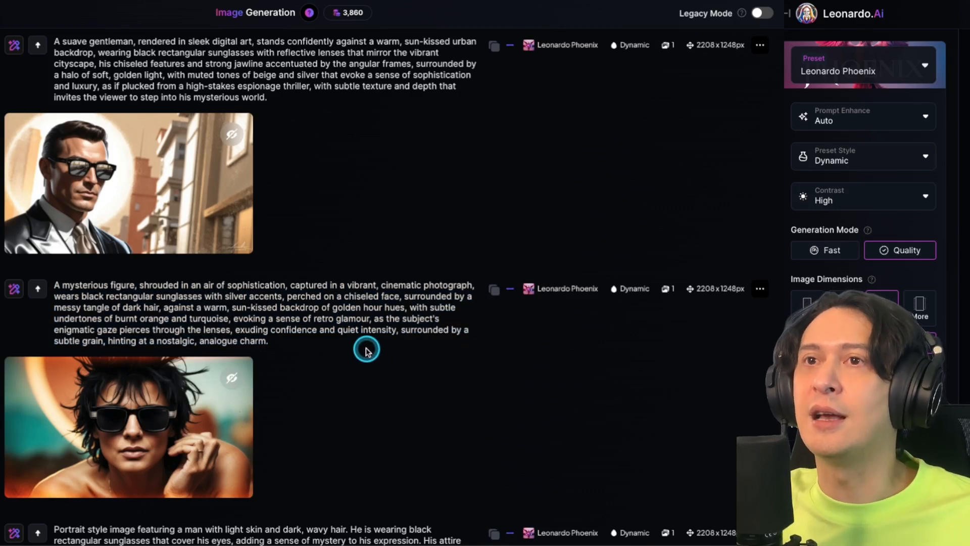
scroll(368, 347, "up", 2)
scroll(414, 317, "down", 1)
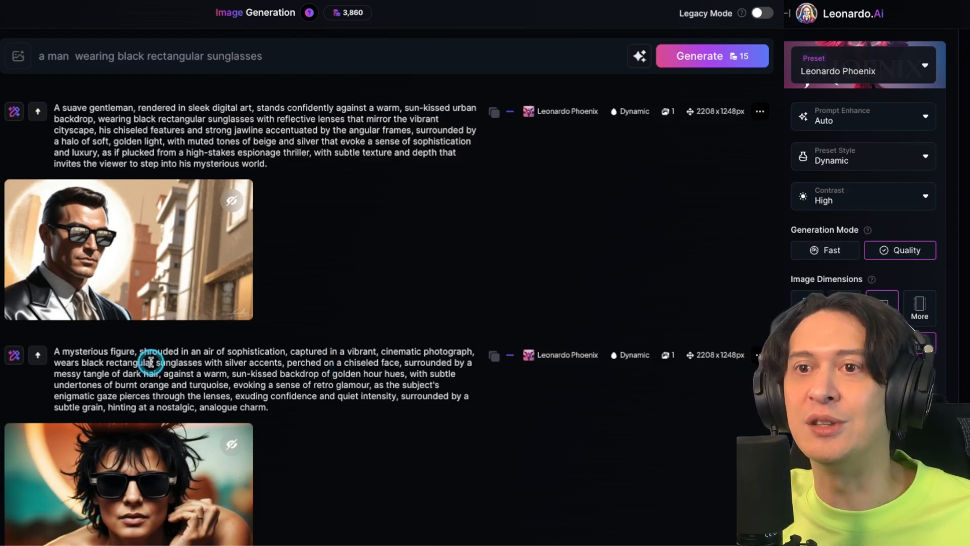
Step: Examine the opening words "A mysterious figure" in the enhanced prompt above the dark-haired figure's image
double_click(87, 352)
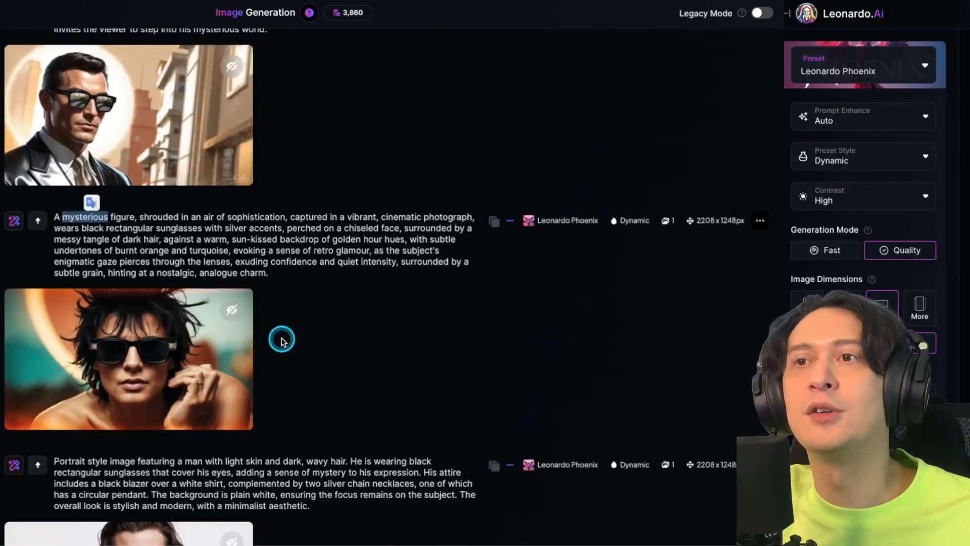
scroll(279, 337, "down", 3)
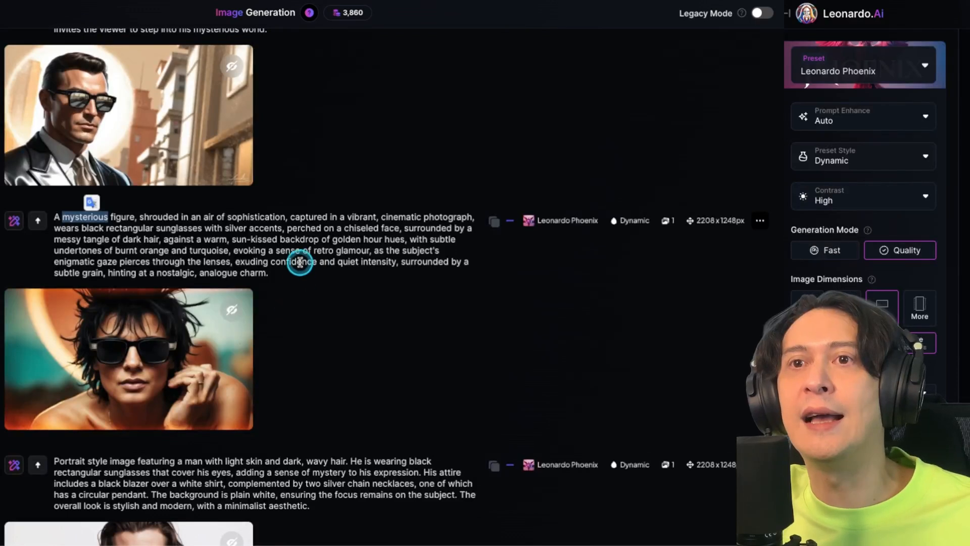
left_click(164, 229)
left_click_drag(54, 216, 110, 216)
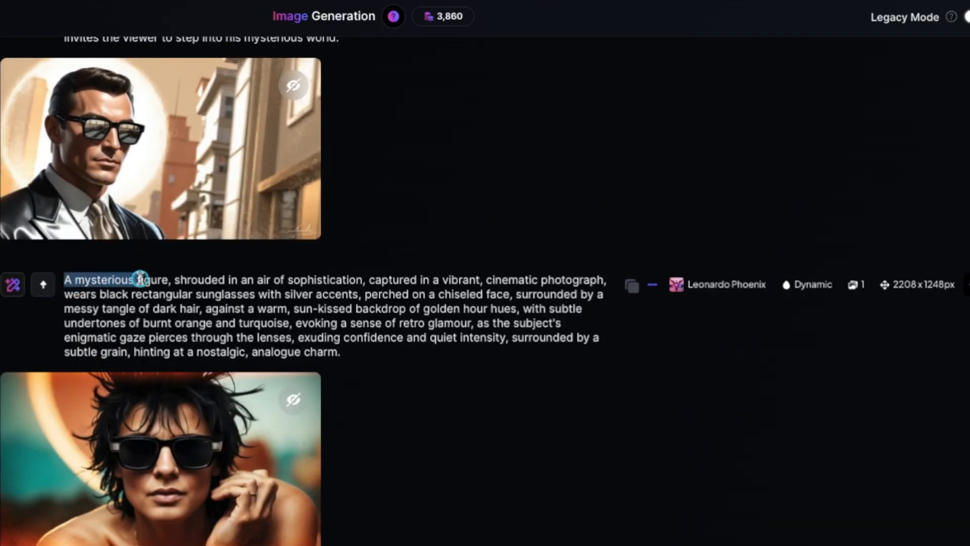
left_click_drag(150, 283, 162, 285)
left_click(162, 285)
triple_click(106, 284)
left_click(162, 270)
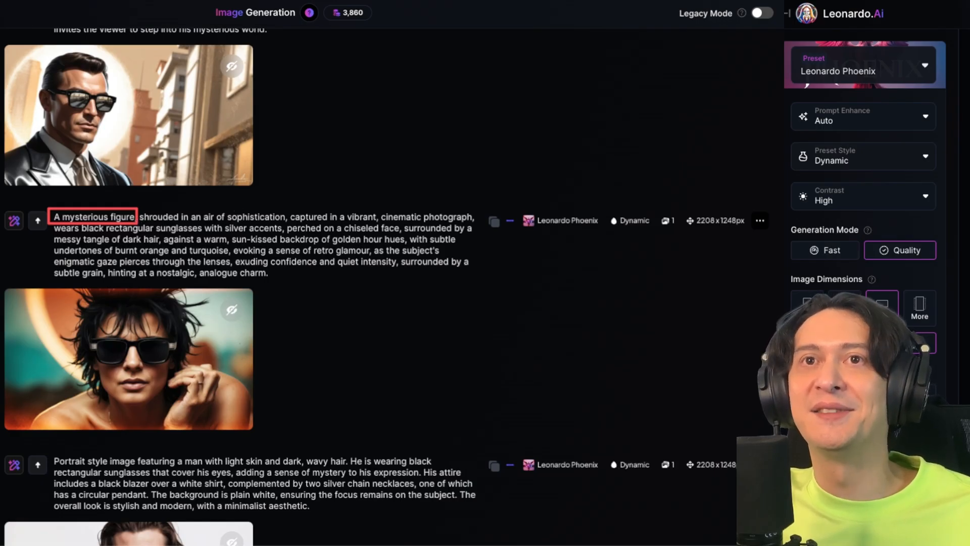
Step: Generate an image from the prompt 'A mysterious figure, background white, a wall has words of "Music Makes Me Happy"'
scroll(325, 210, "up", 3)
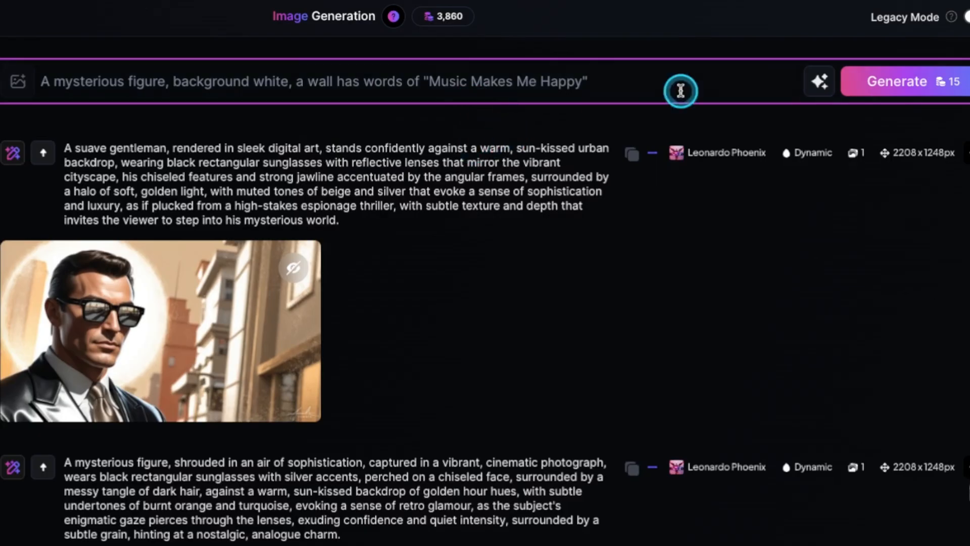
left_click(889, 87)
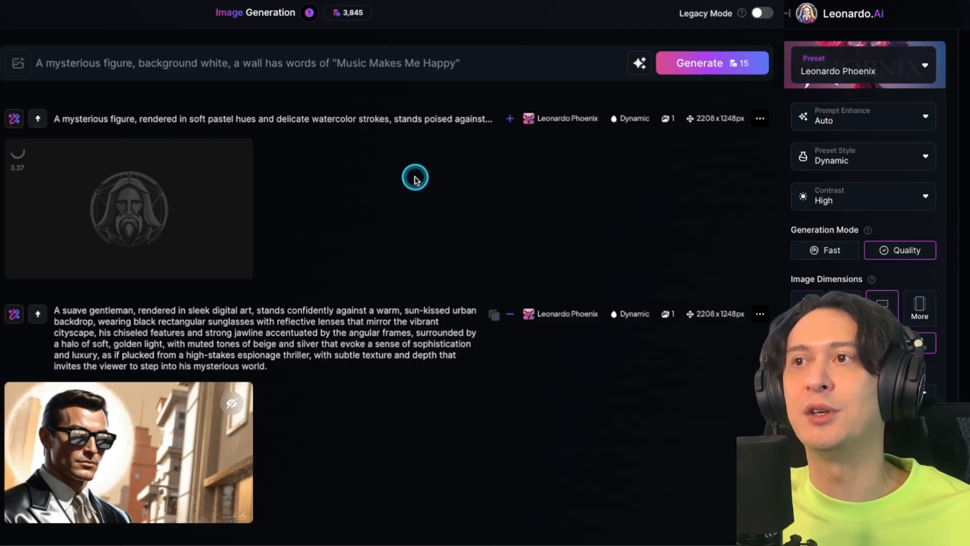
Step: Turn Prompt Enhance off and generate the "Music Makes Me Happy" prompt again
left_click(640, 63)
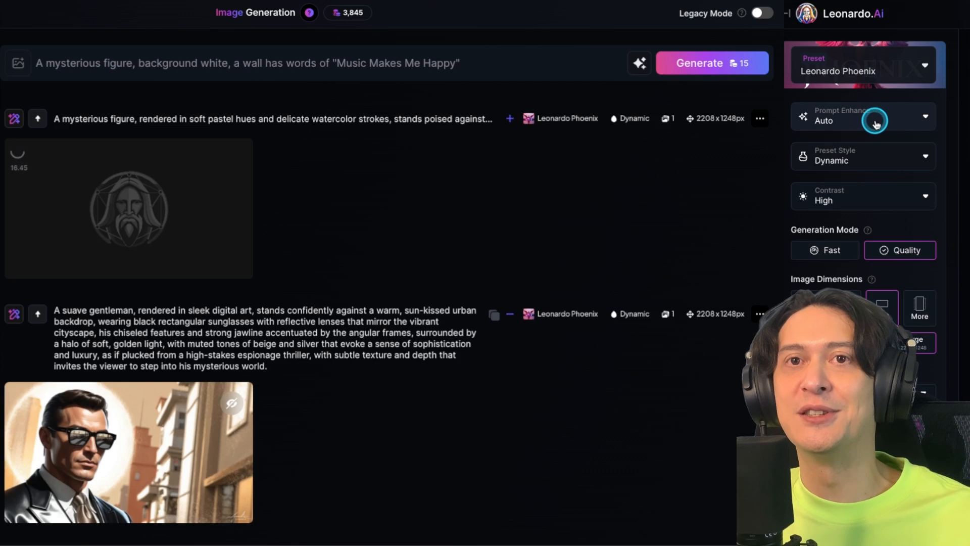
left_click(847, 120)
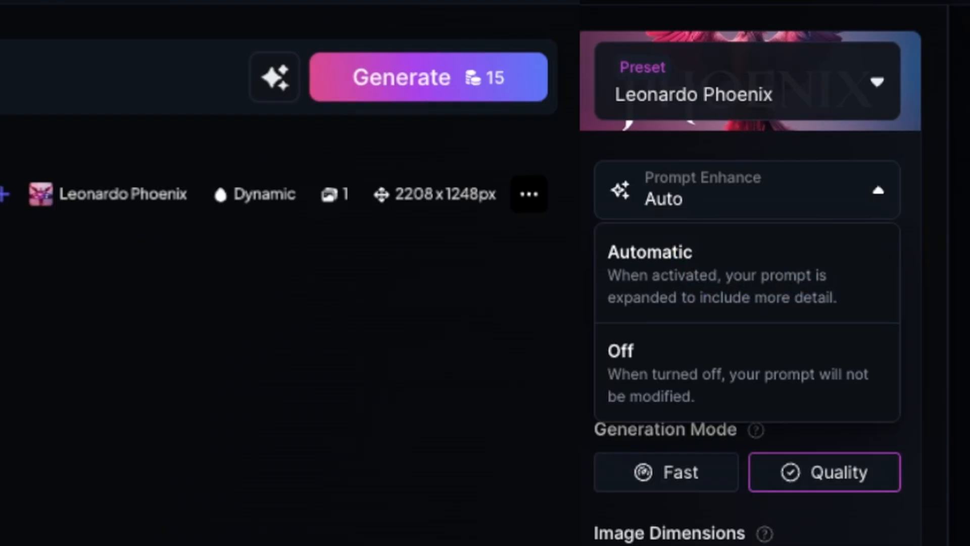
left_click(672, 374)
left_click(390, 85)
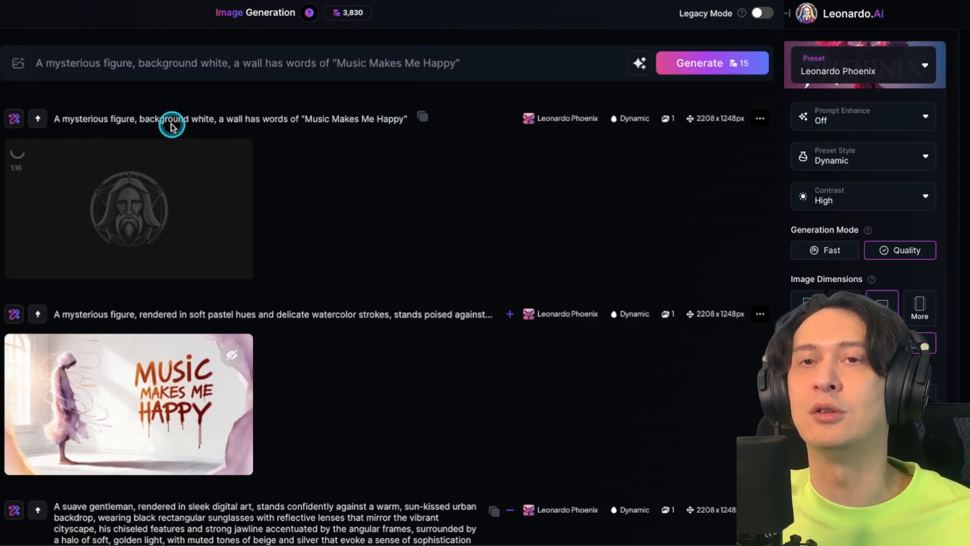
Step: Review the new generation's unenhanced prompt and set Prompt Enhance back to Automatic
left_click_drag(411, 119, 101, 121)
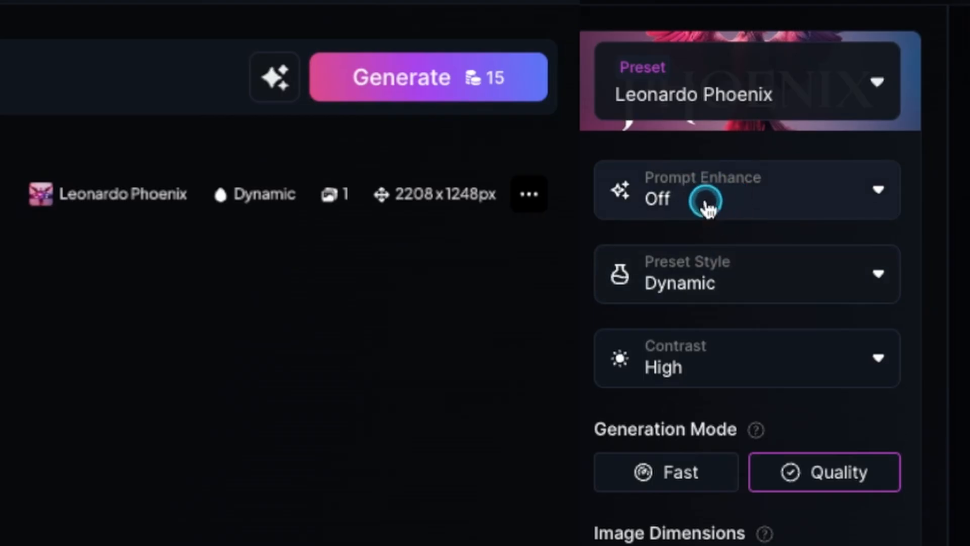
left_click(708, 207)
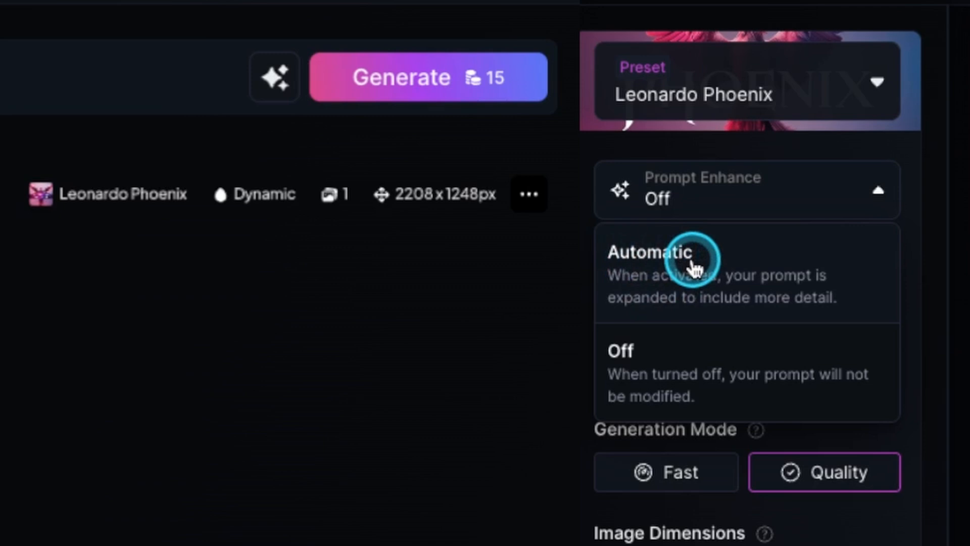
left_click(692, 263)
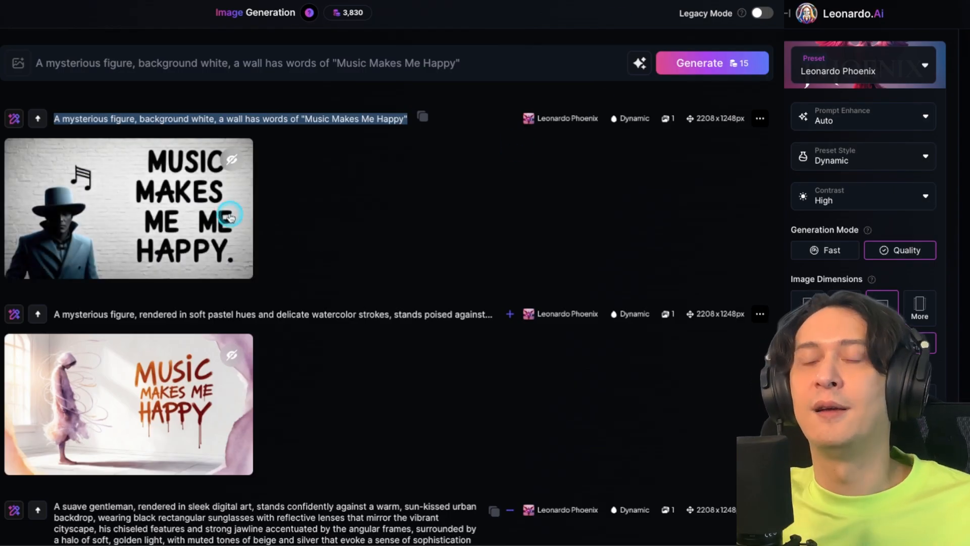
Step: Inspect the lettering enlarged in the image of the man in a hat against the white brick wall
left_click(149, 205)
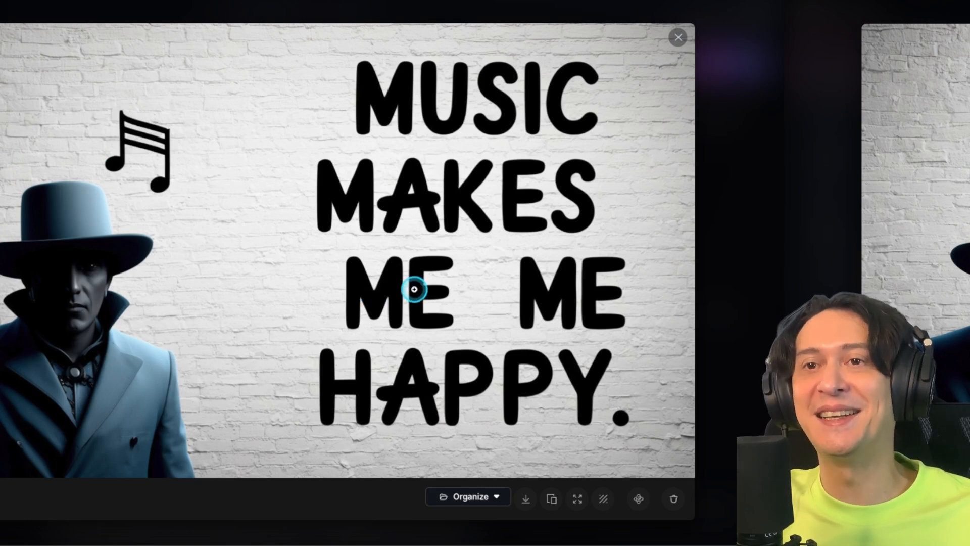
key("Right")
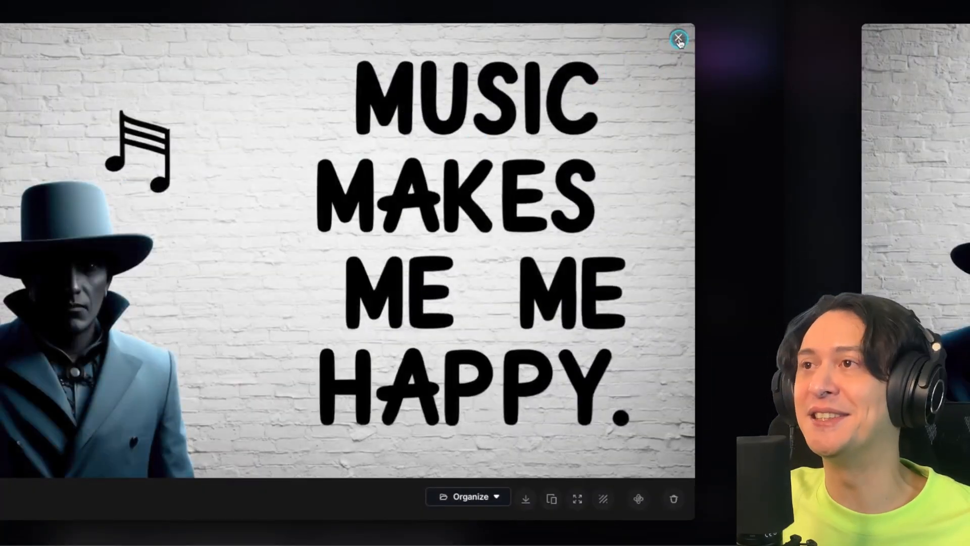
left_click(678, 39)
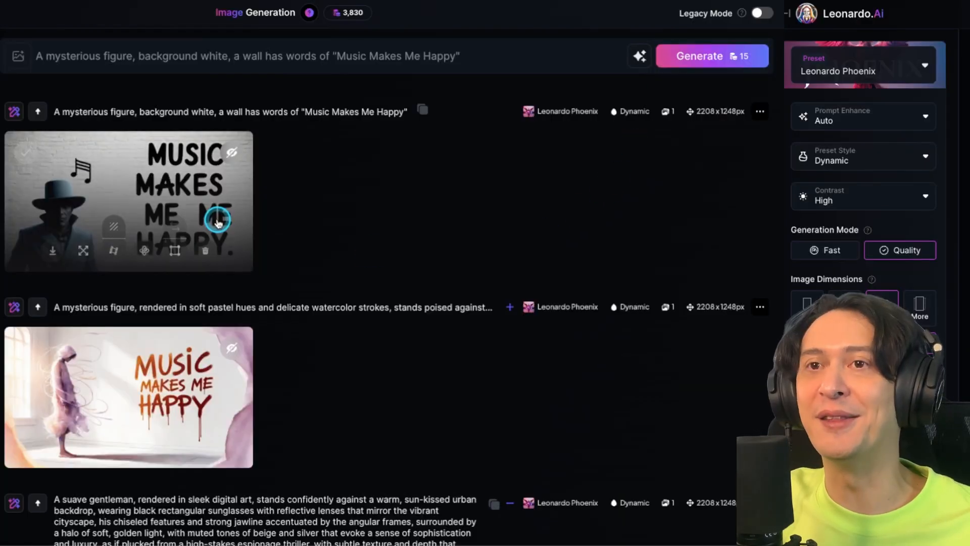
left_click(191, 192)
left_click(679, 38)
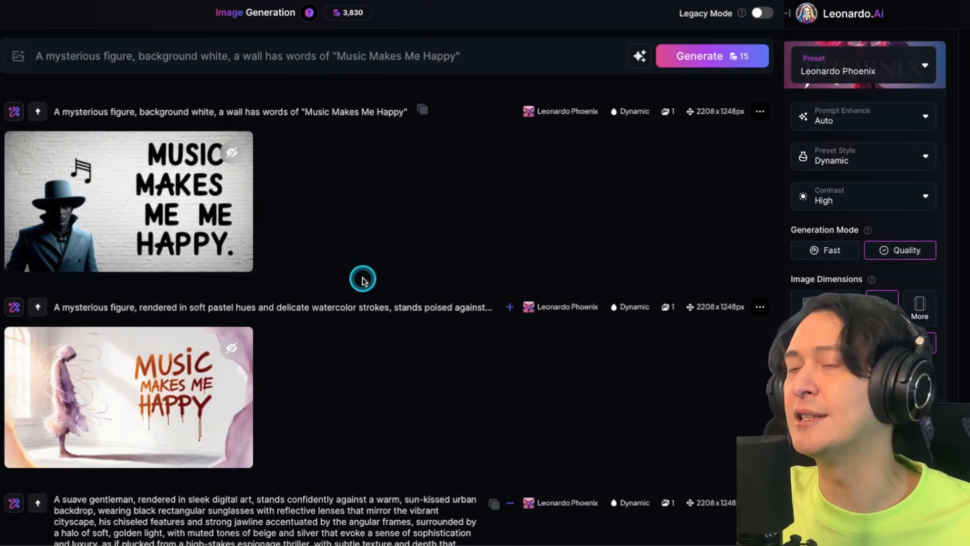
Step: Inspect the watercolor "Music Makes Me Happy" image enlarged
mouse_move(137, 373)
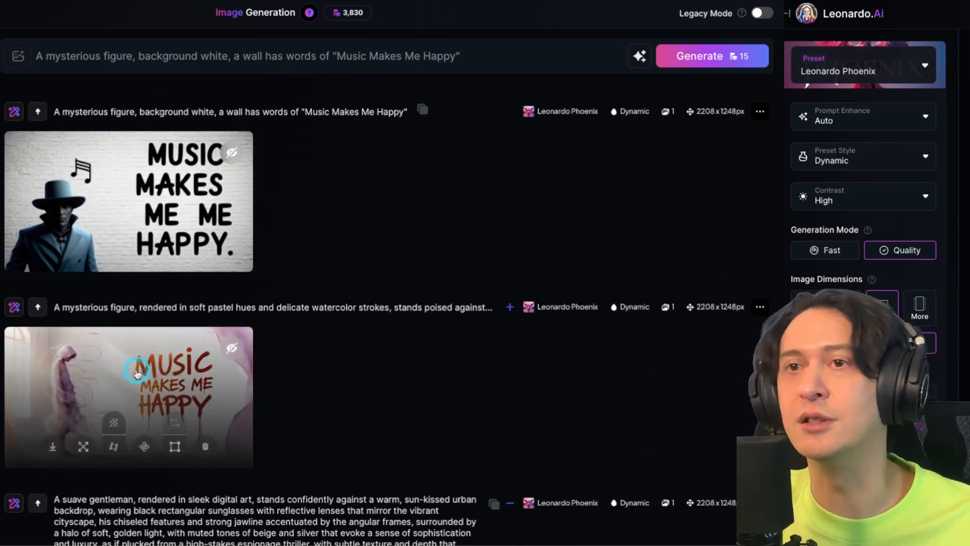
left_click(137, 372)
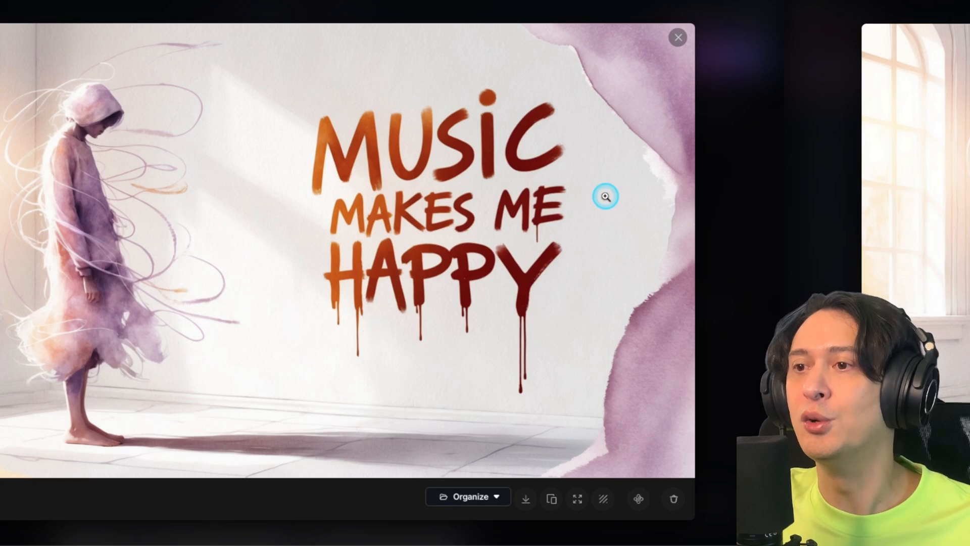
left_click(677, 39)
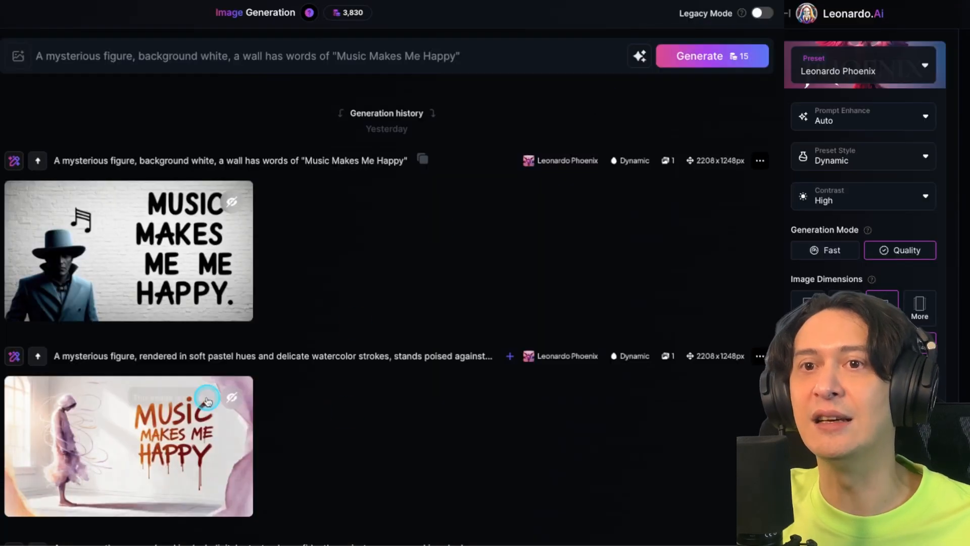
Step: Generate an AI edit of the watercolor image with "Change the text to a more fashion and barbie style pink", using the fixed seed
left_click(16, 361)
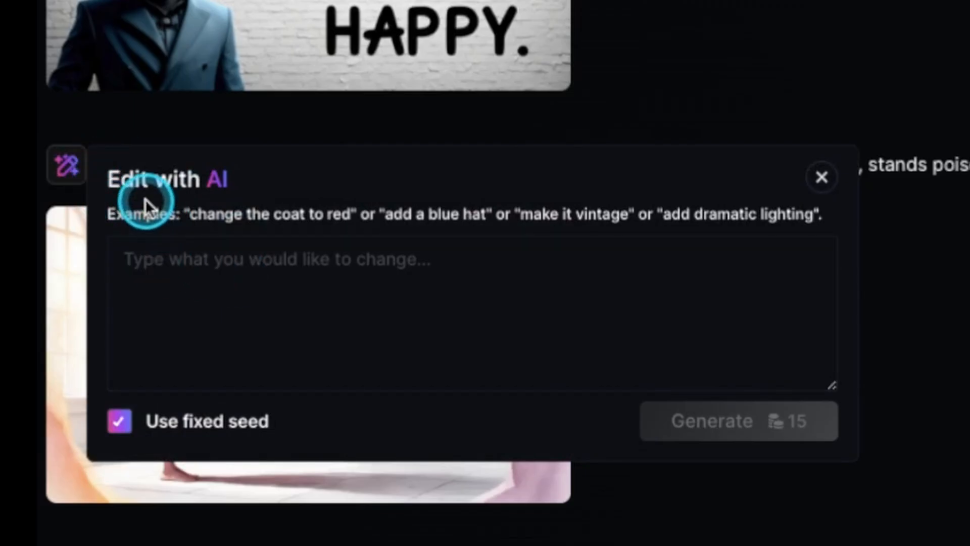
left_click(296, 285)
type("Change the text to a more fashion and barbie style pink")
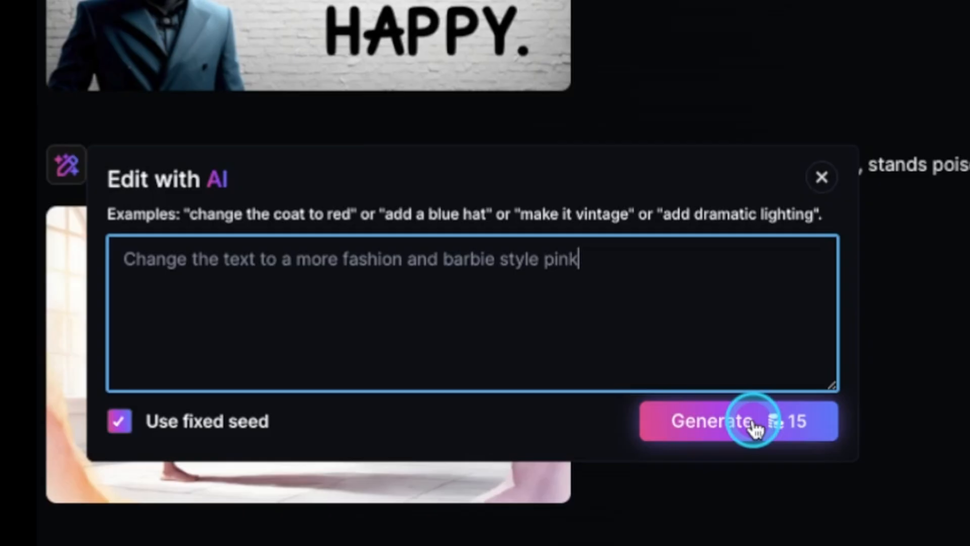
left_click(339, 479)
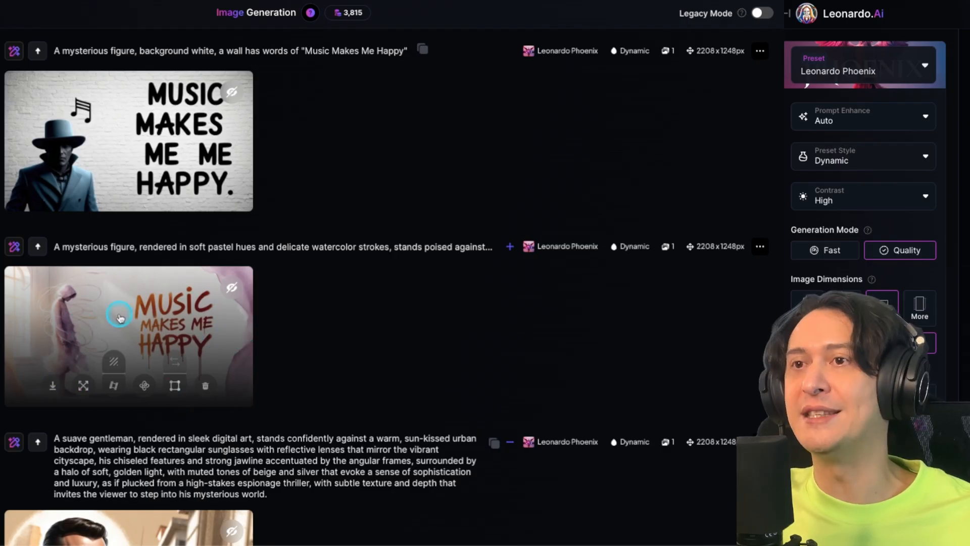
Step: Compare the original watercolor "Music Makes Me Happy" image with the new pink AI-edited version enlarged
scroll(491, 303, "up", 3)
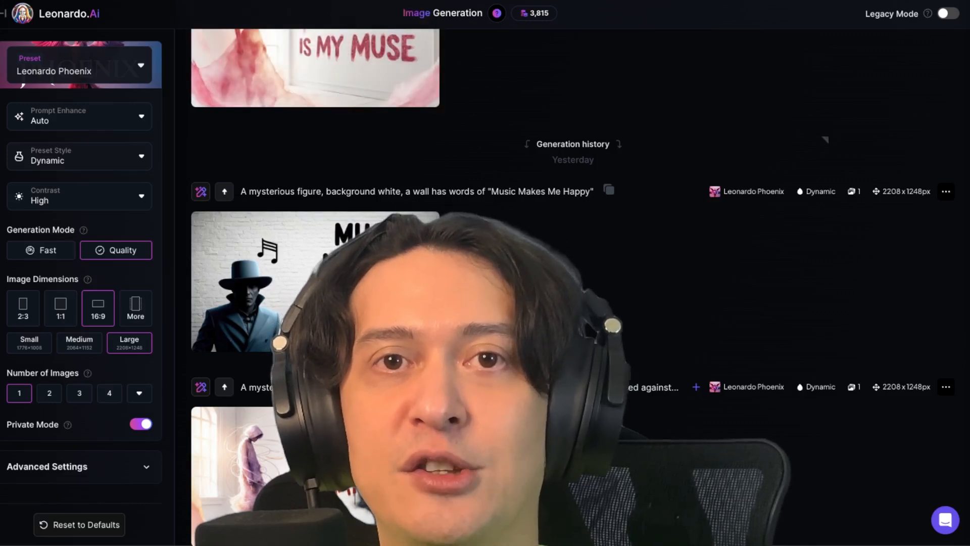
scroll(571, 284, "down", 3)
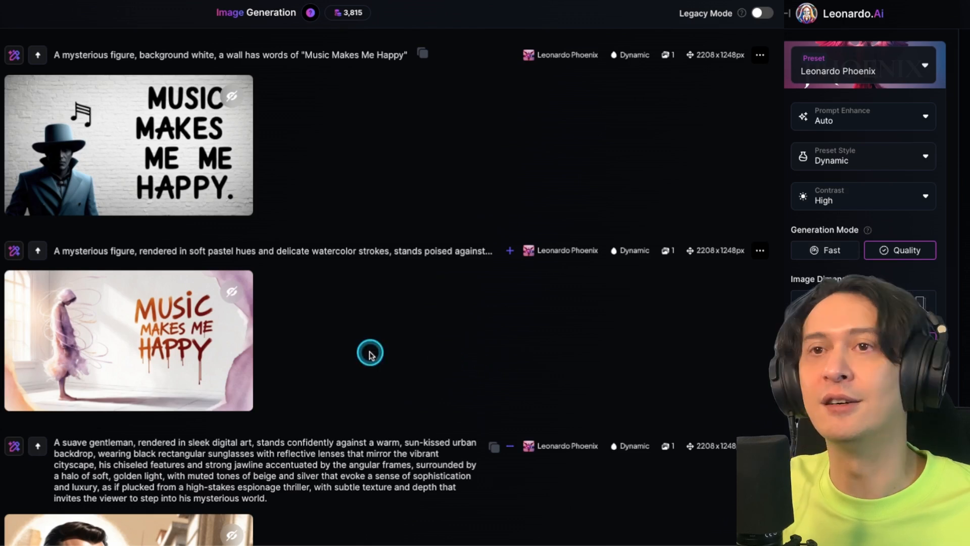
scroll(154, 315, "up", 4)
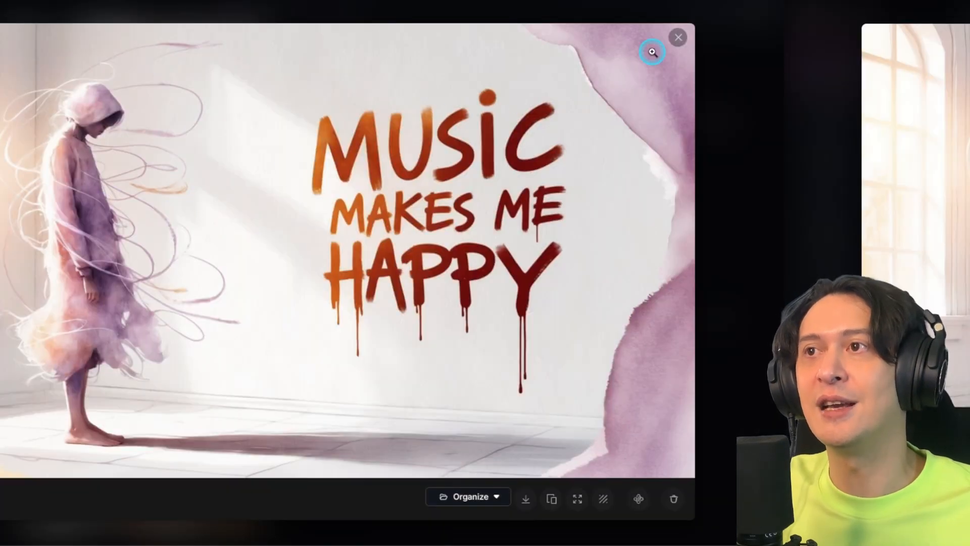
left_click(678, 38)
scroll(542, 222, "up", 6)
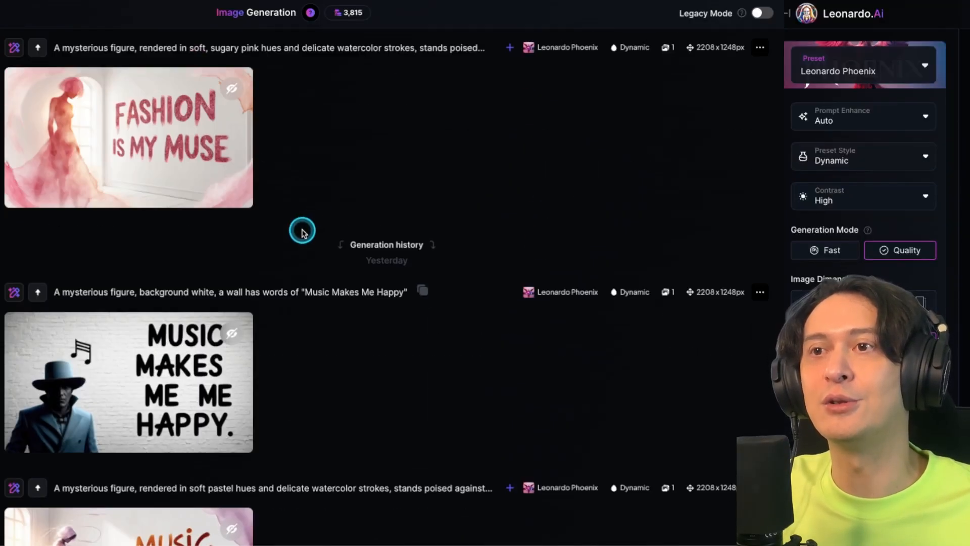
left_click(155, 190)
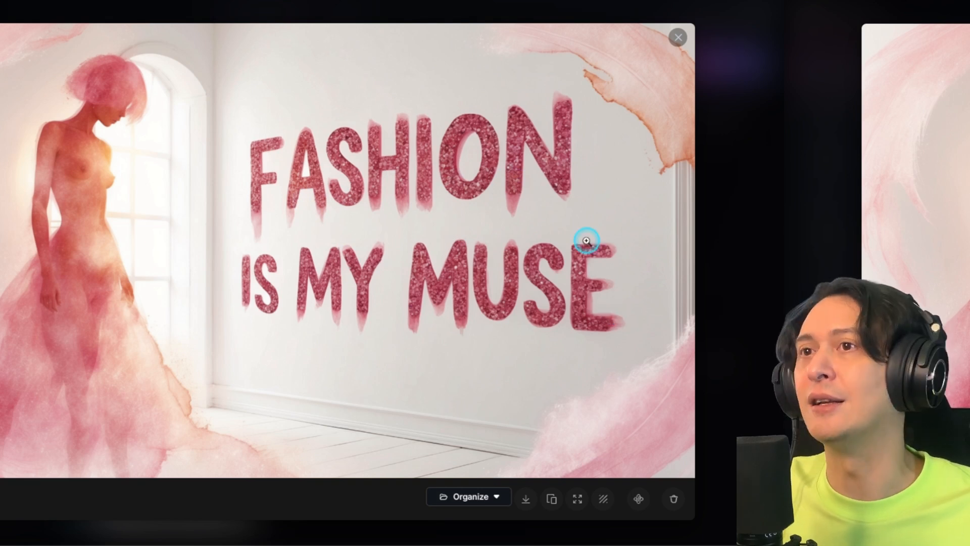
Step: Generate an AI edit of the original watercolor image with "Change to pink and cute text but don't change the character", using the fixed seed
scroll(368, 401, "up", 3)
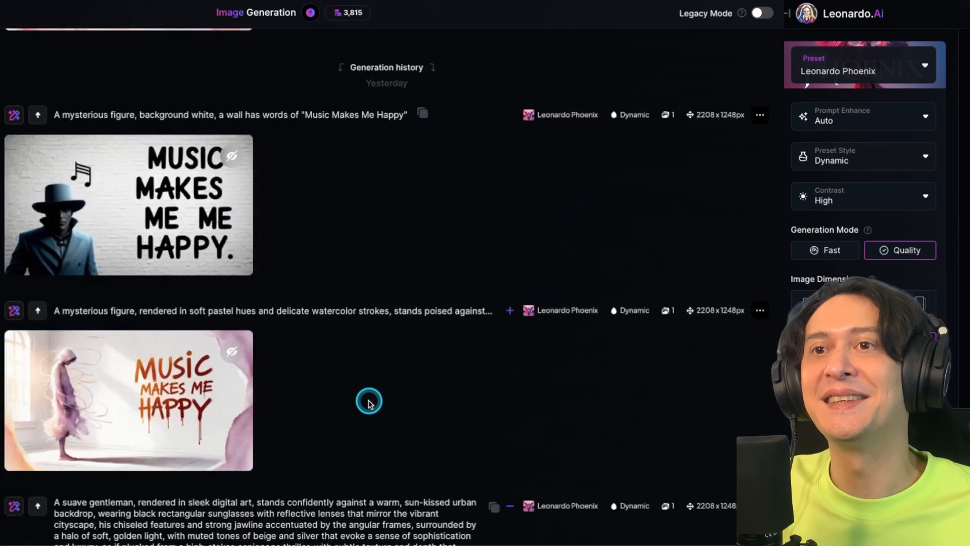
scroll(369, 400, "down", 1)
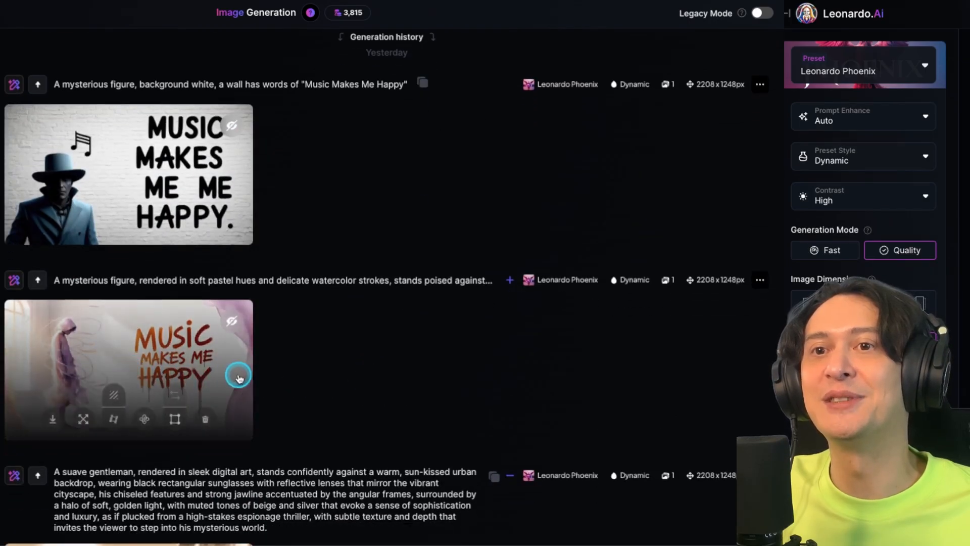
scroll(239, 377, "up", 1)
left_click(14, 287)
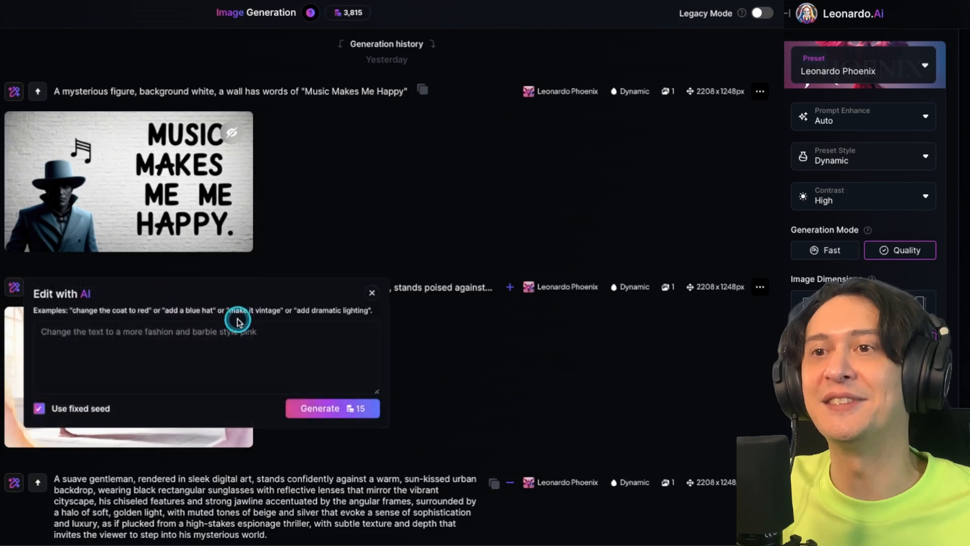
left_click(163, 349)
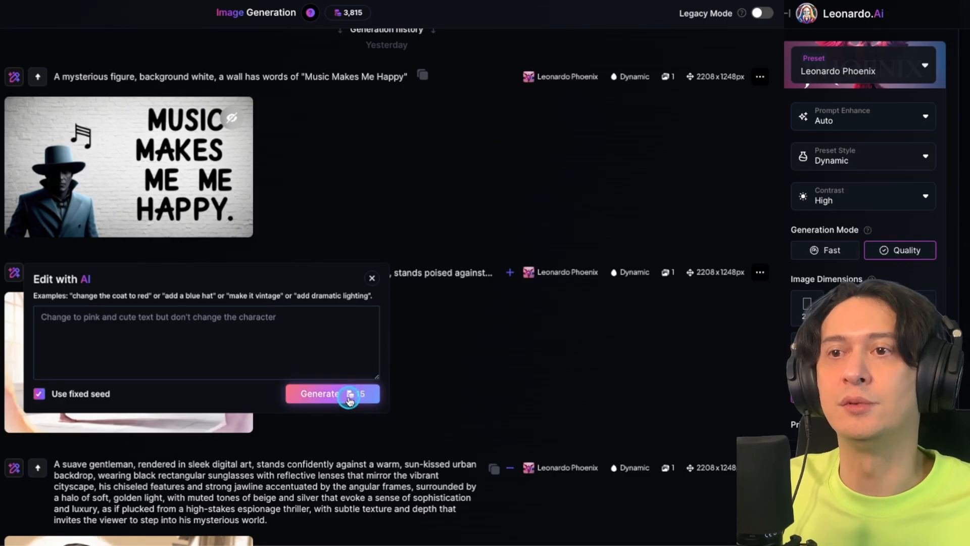
left_click(778, 463)
Step: Append the quoted phrase "Music Makes Me Happy" to the watercolor image's AI edit instruction and generate the edit again
scroll(347, 383, "down", 5)
left_click_drag(305, 312, 401, 311)
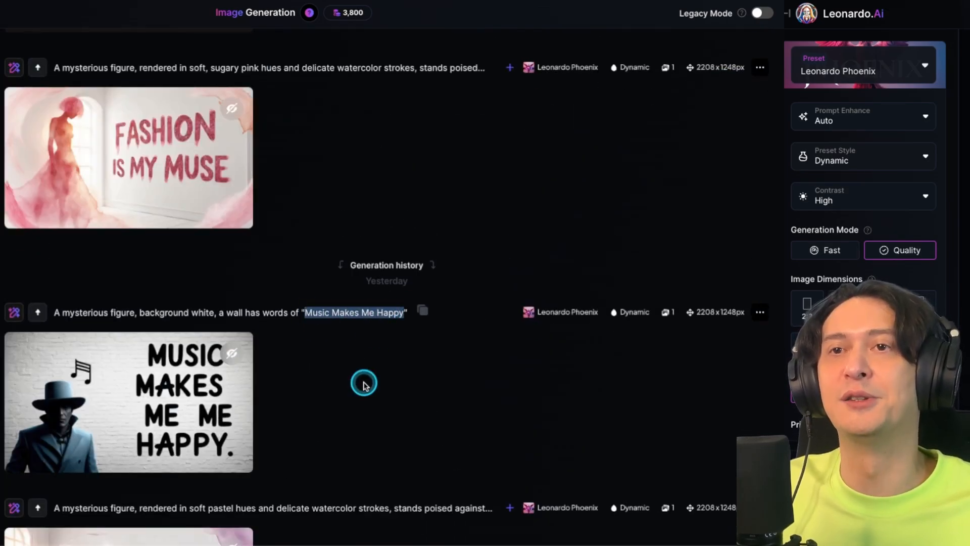
scroll(364, 384, "up", 5)
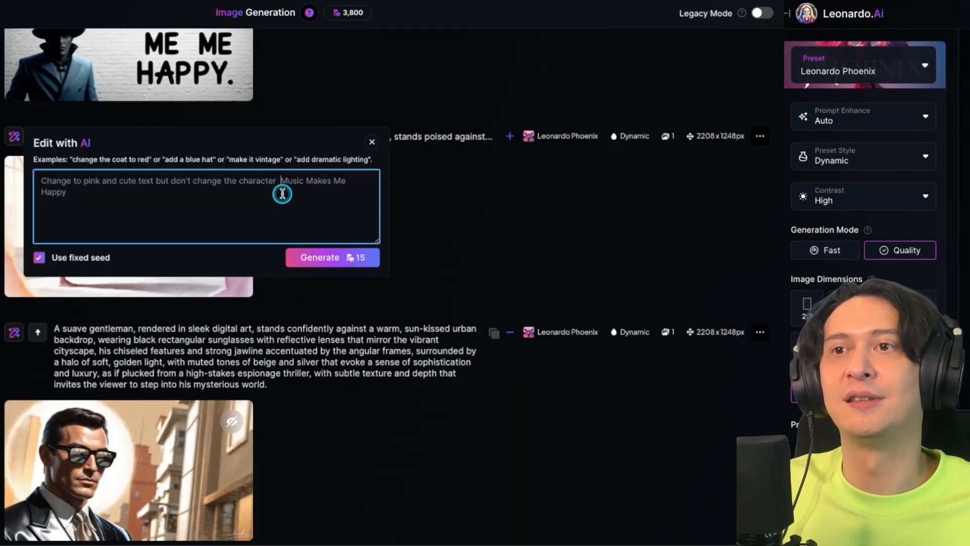
type("\"")
left_click(251, 193)
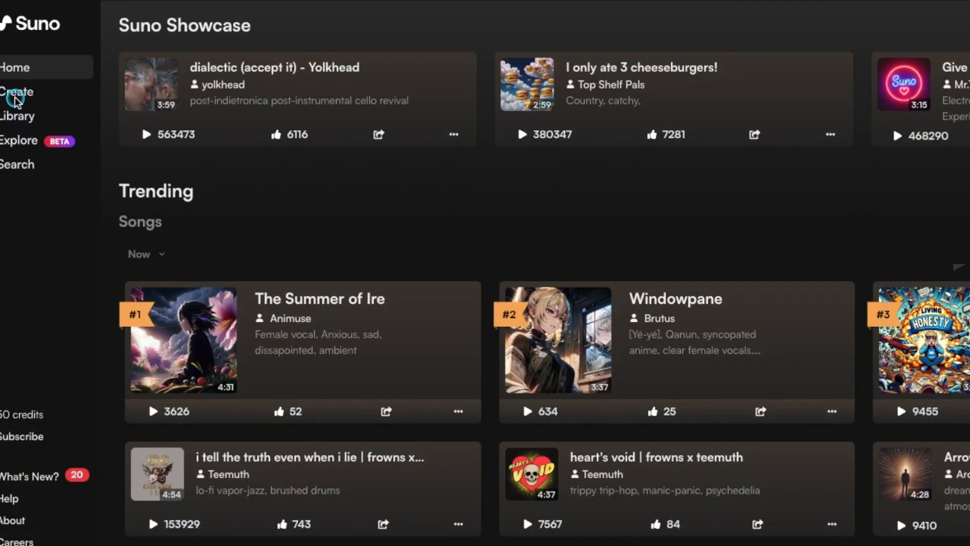
Step: Inspect the newest AI-edited image with pink script lettering "Music Makes Me Happy" enlarged
left_click(222, 107)
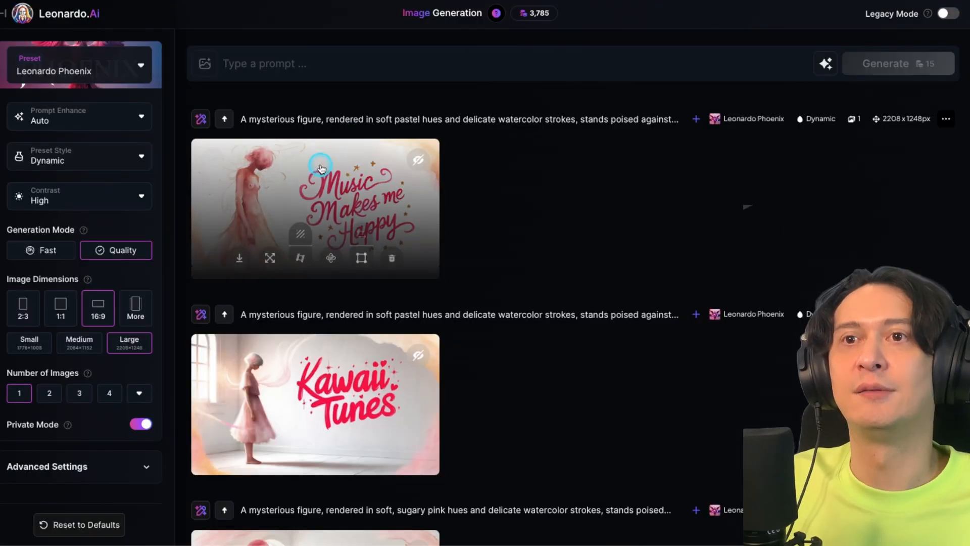
left_click(316, 167)
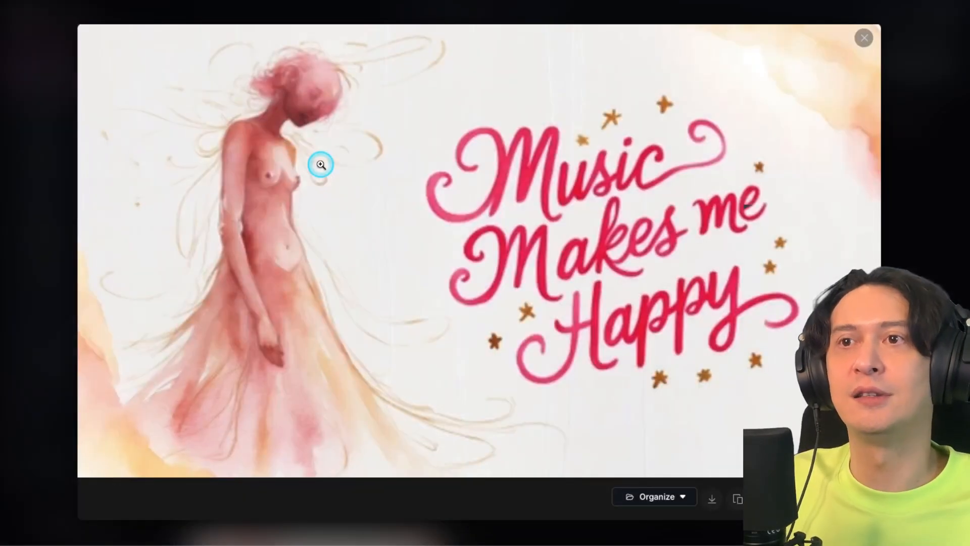
left_click(865, 40)
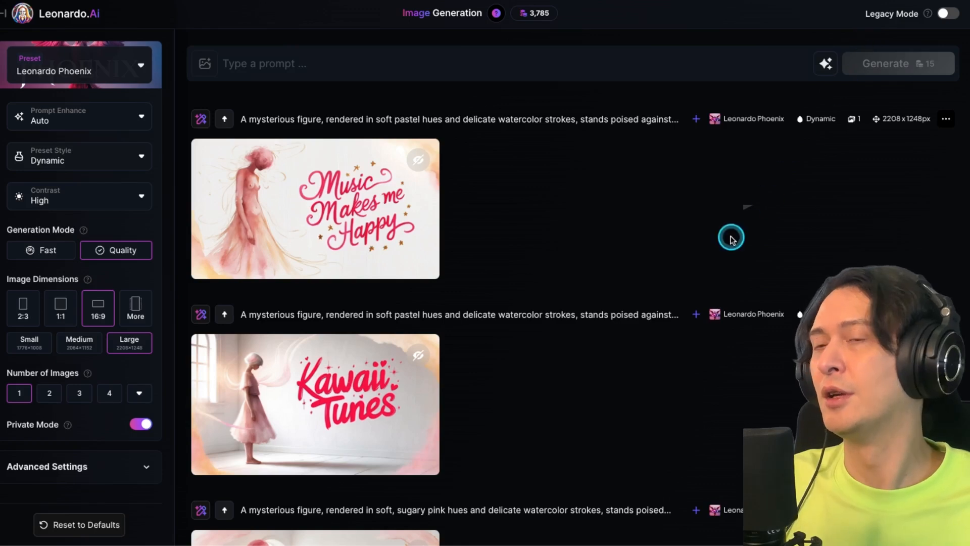
scroll(587, 413, "down", 1)
scroll(587, 413, "up", 1)
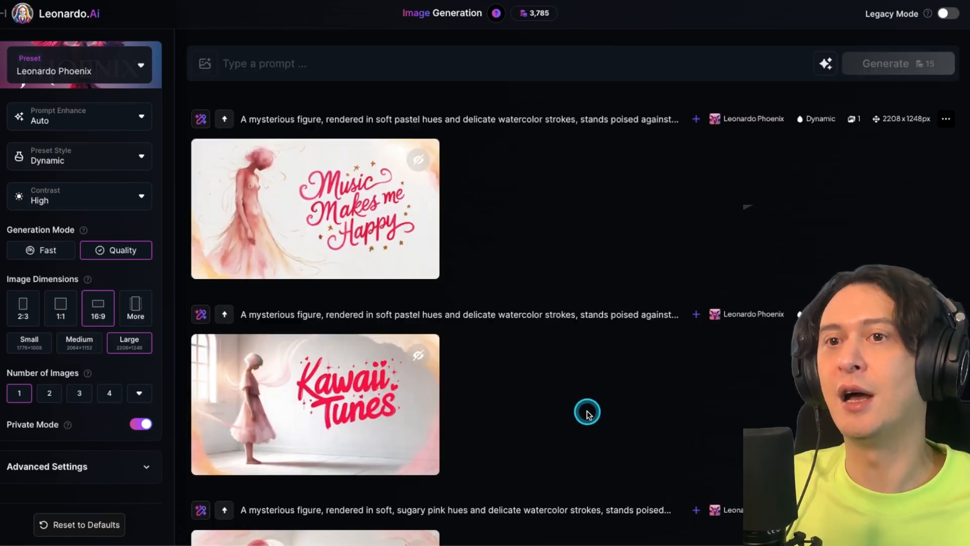
mouse_move(347, 198)
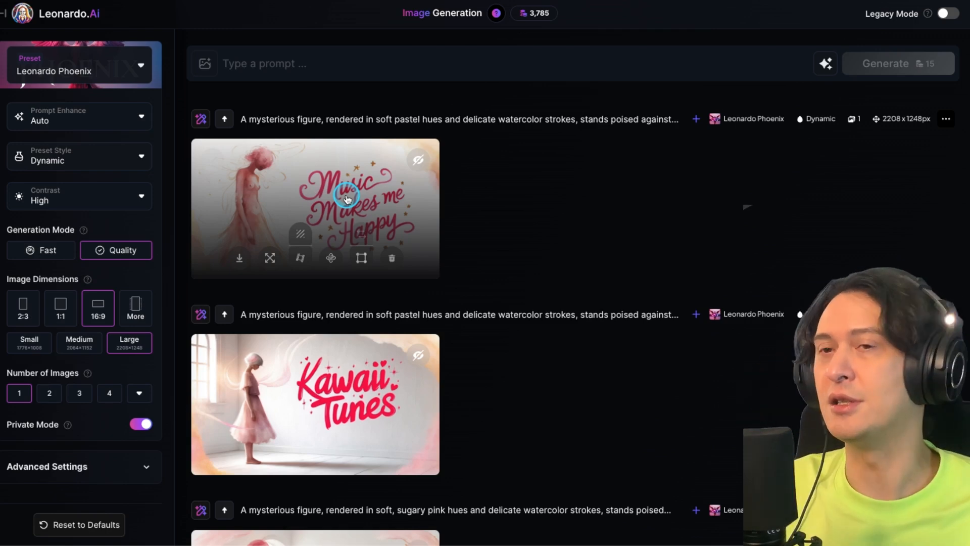
Step: Examine the original hooded-figure watercolor image enlarged for comparison with its AI edits
scroll(335, 378, "down", 8)
scroll(267, 380, "down", 6)
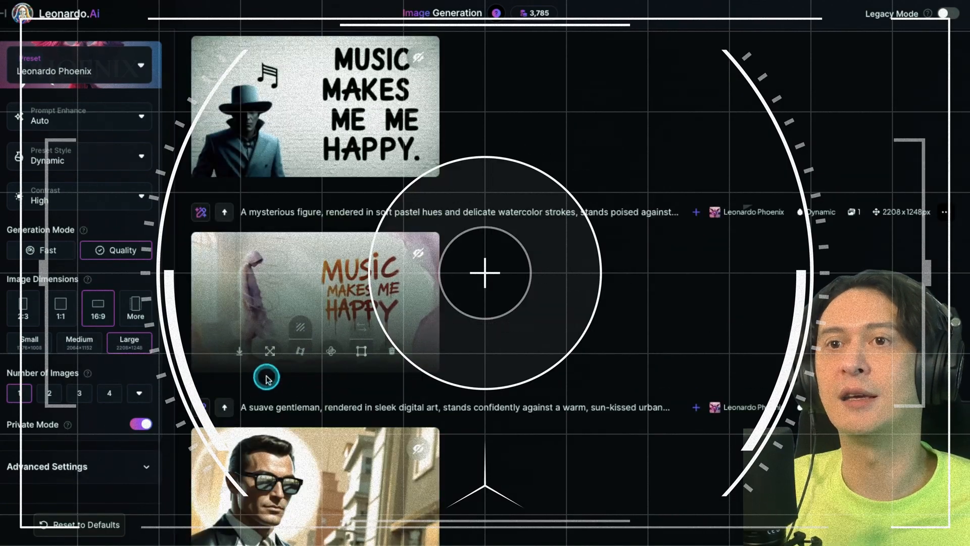
left_click(328, 270)
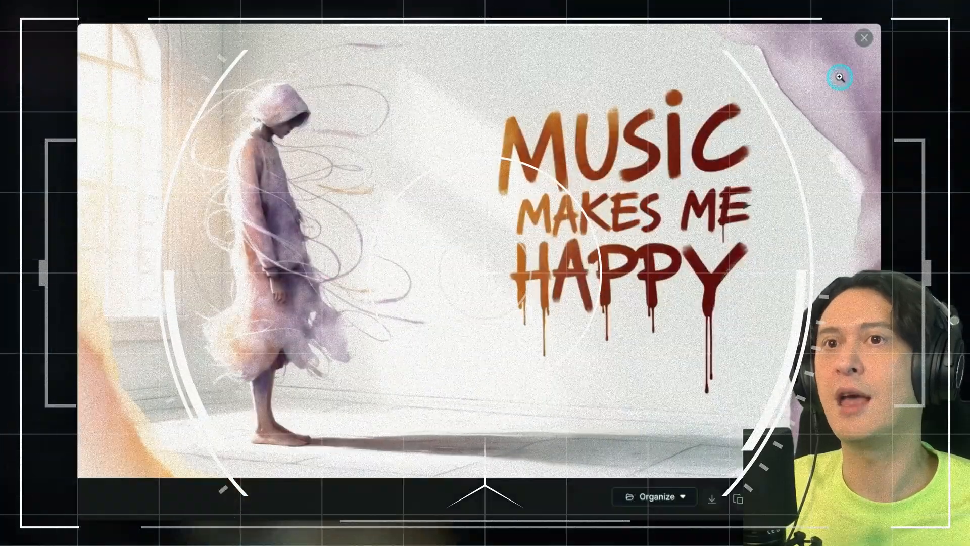
left_click(865, 39)
Step: Generate an image from "comic style man saying "i don't wanna work no more!" in front of a cup of coffee" and view it enlarged
scroll(615, 226, "up", 15)
left_click(372, 69)
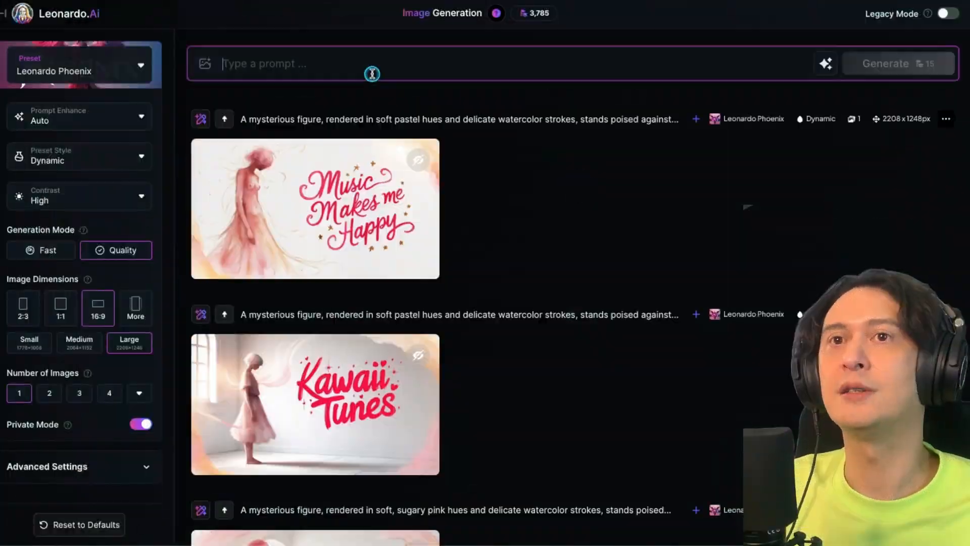
type("a")
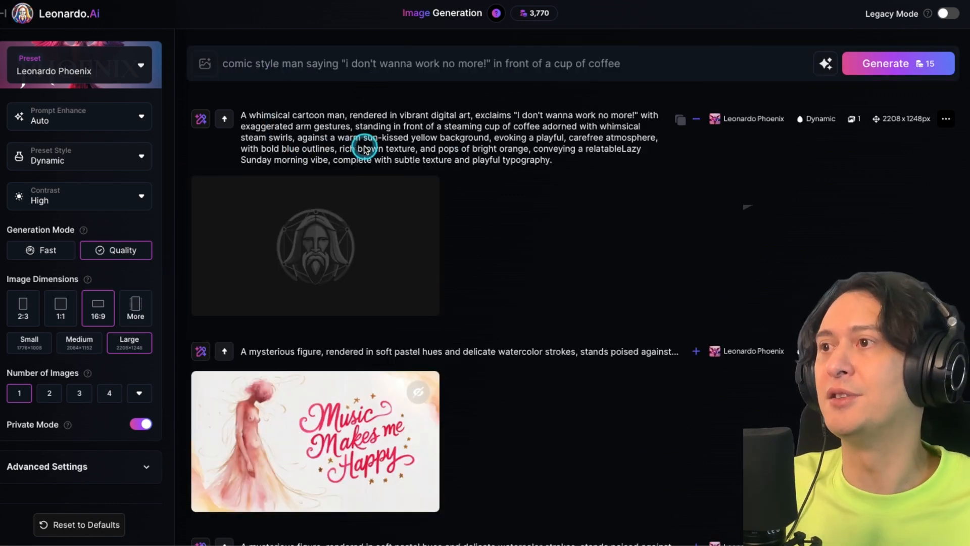
left_click(435, 227)
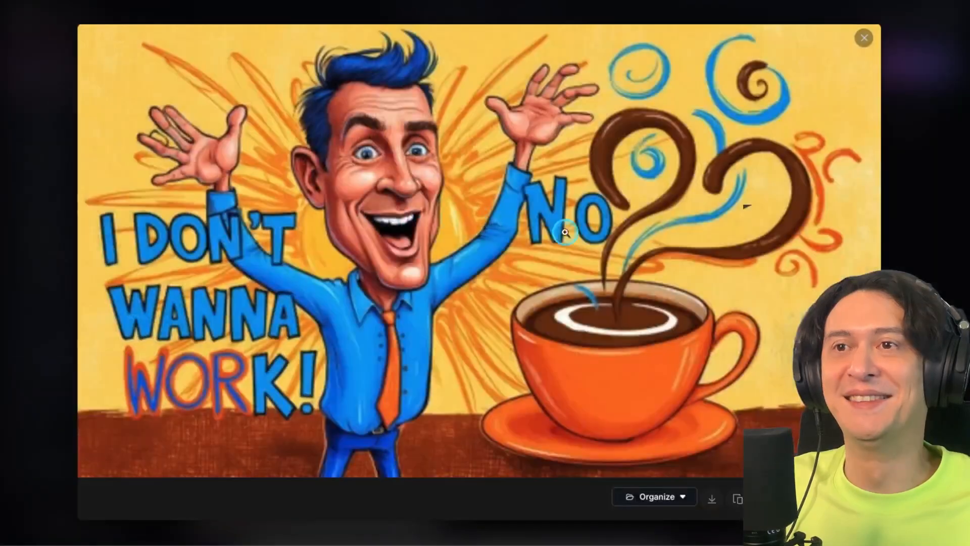
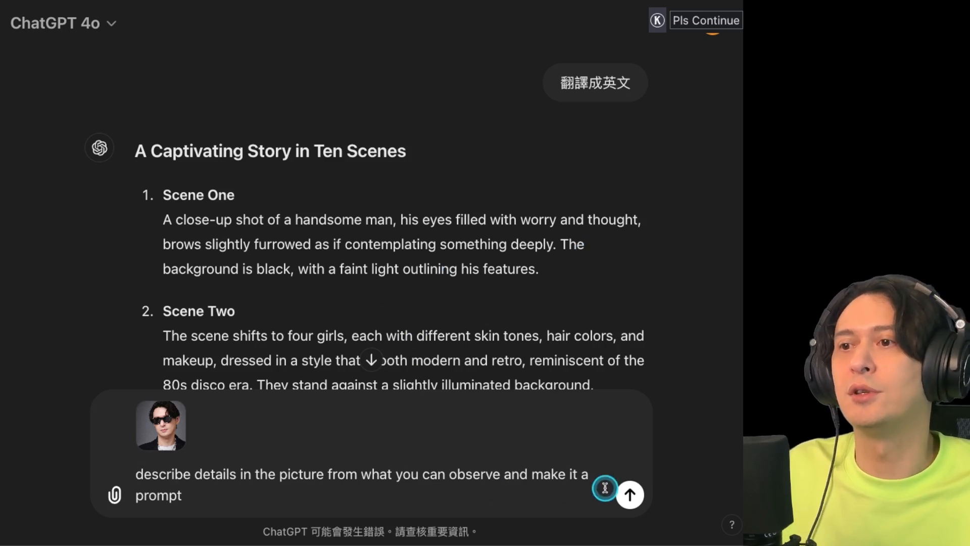
Step: Have ChatGPT describe the attached portrait photo and make it a prompt, and copy the detailed description paragraph
left_click(629, 495)
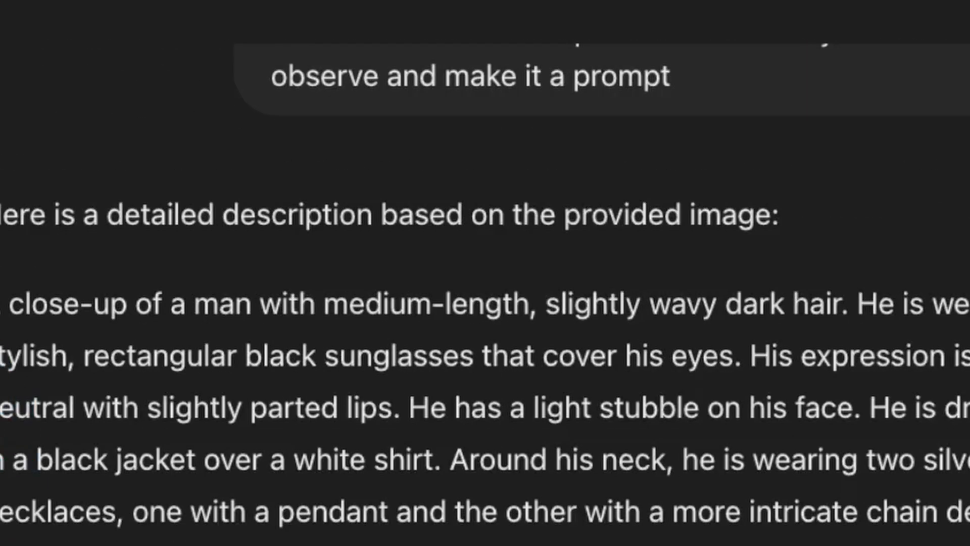
left_click_drag(135, 170, 621, 312)
key("ctrl+c")
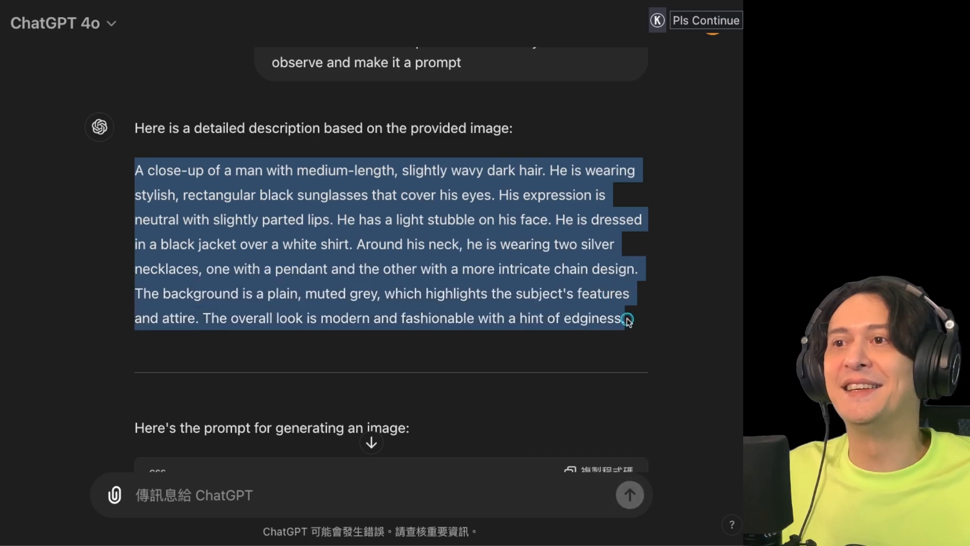
Step: Paste the copied description into the blank Google Docs document and add the heading "Chat GPT:" above it
left_click(649, 324)
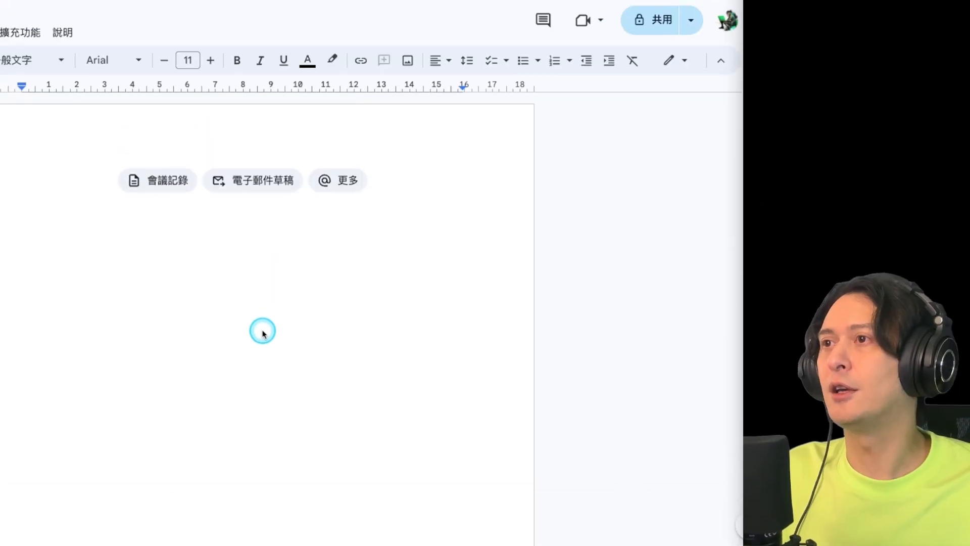
key("ctrl+v")
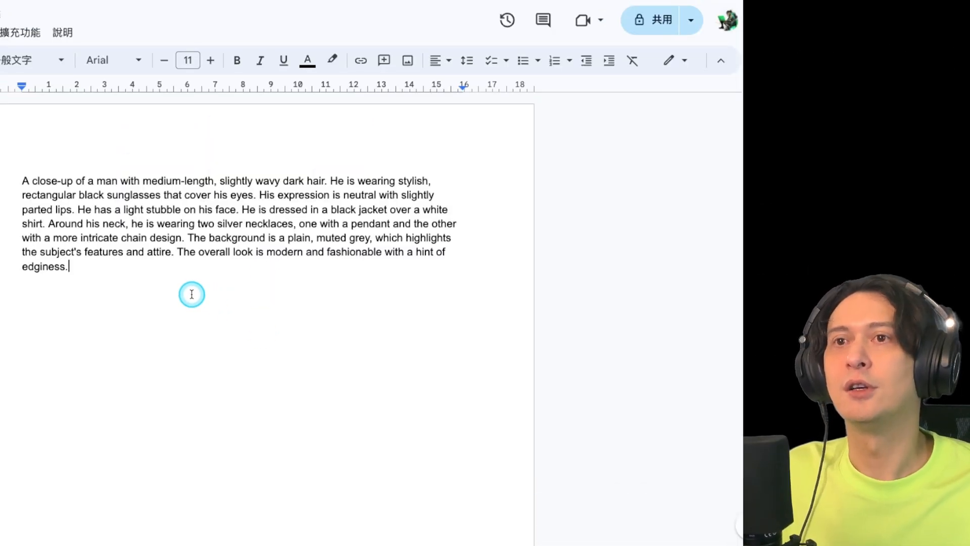
type("Chat GPT:")
key("Return")
key("Return")
Step: Insert the portrait photo above the "Chat GPT:" heading and shrink it to a small thumbnail
left_click_drag(741, 182, 351, 181)
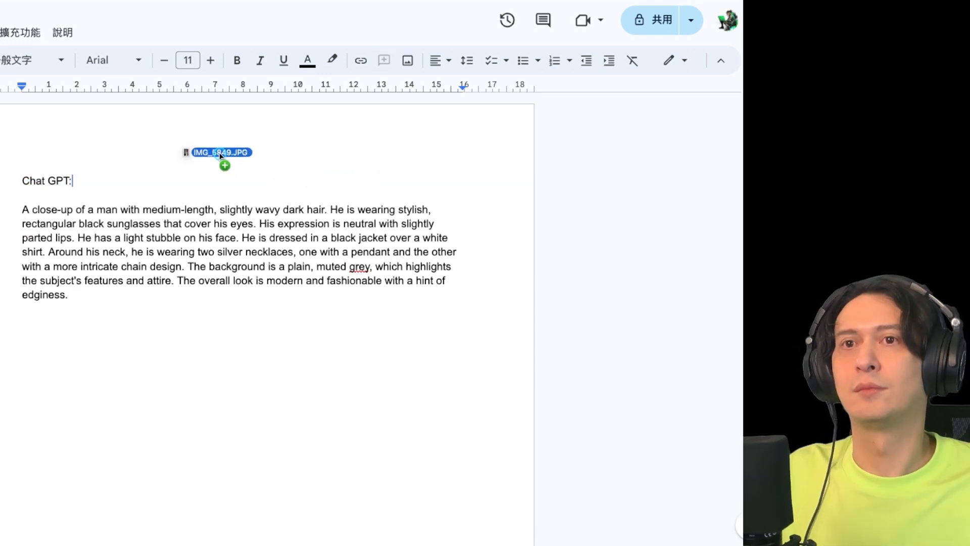
left_click_drag(92, 147, 91, 152)
scroll(303, 265, "up", 5)
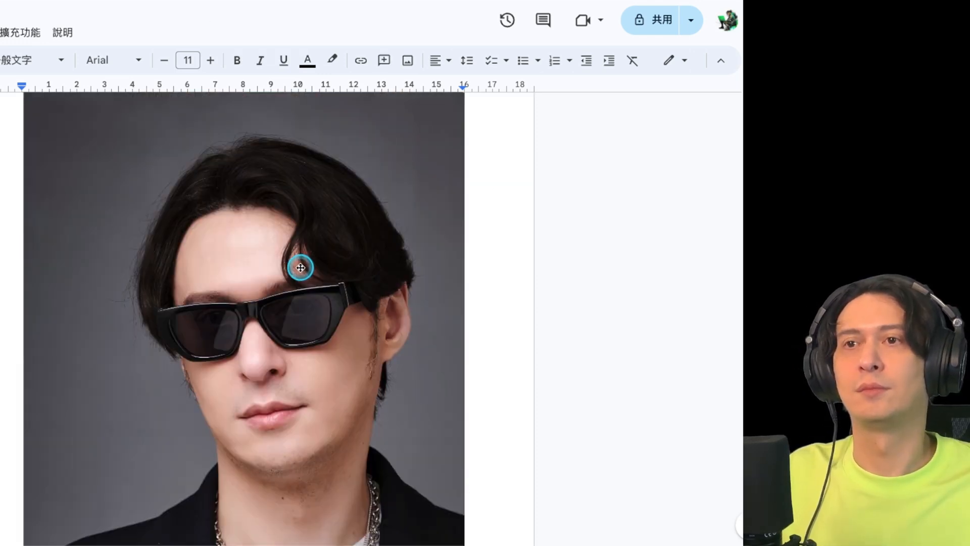
scroll(245, 267, "up", 3)
left_click_drag(234, 454, 87, 203)
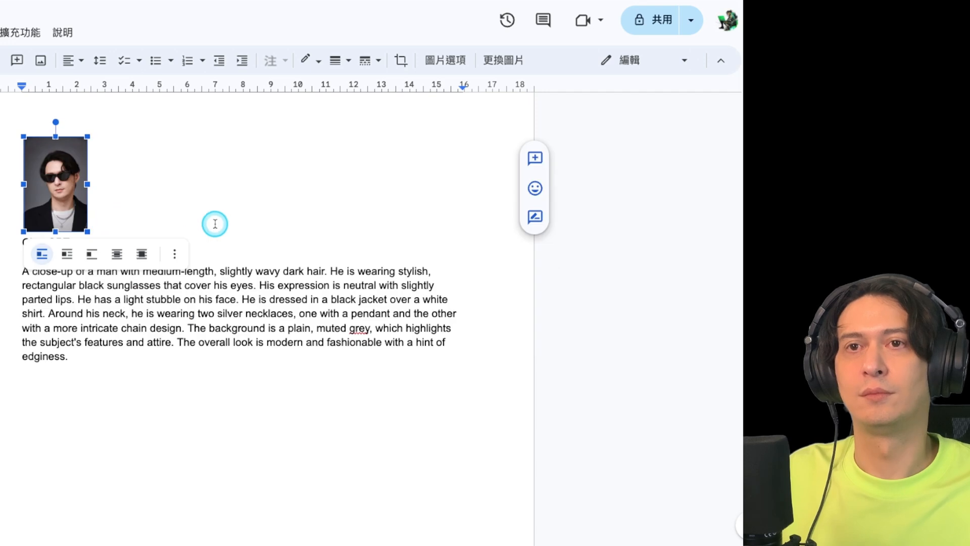
left_click(196, 238)
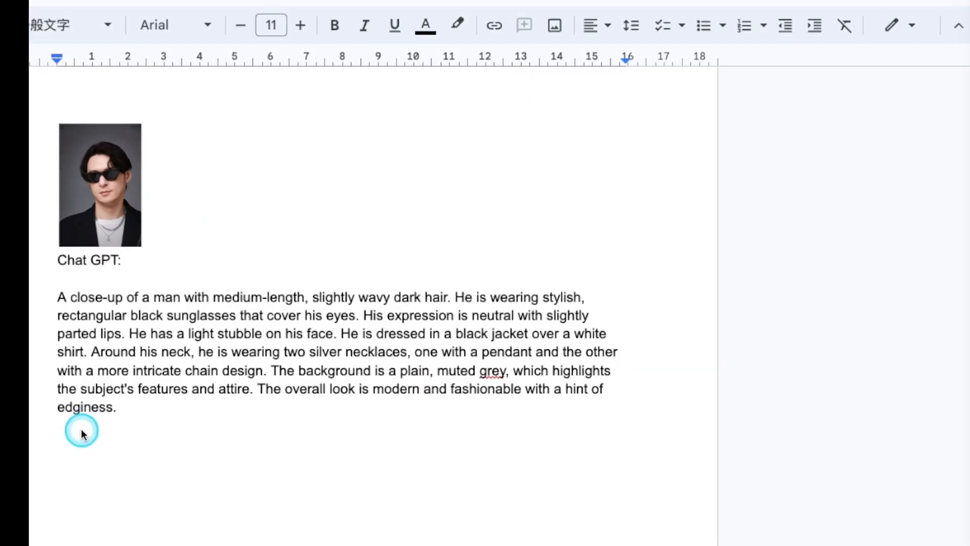
Step: Remove the blank line under the "Chat GPT:" heading and add a "Leonardo AI:" section with the portrait description copied from Leonardo.Ai
left_click(57, 297)
key("BackSpace")
left_click(186, 398)
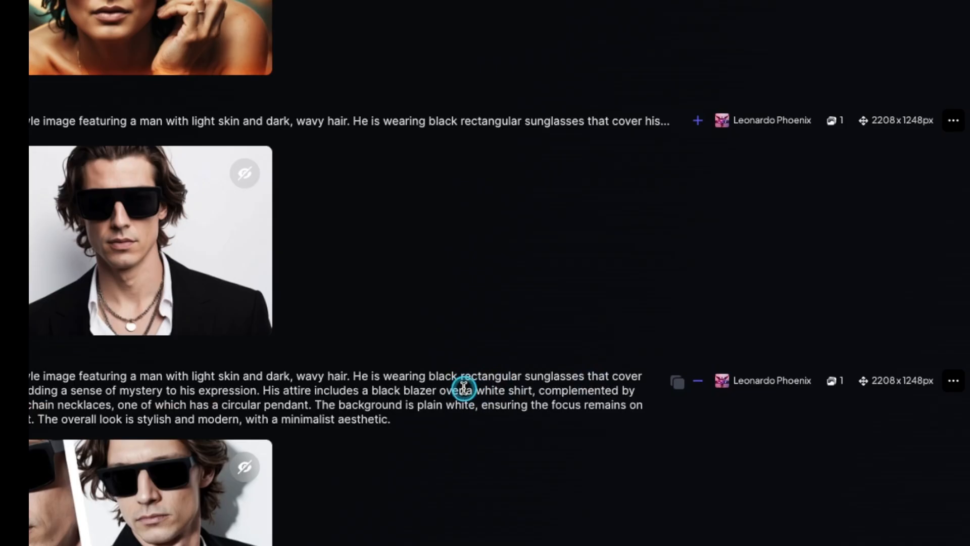
triple_click(464, 388)
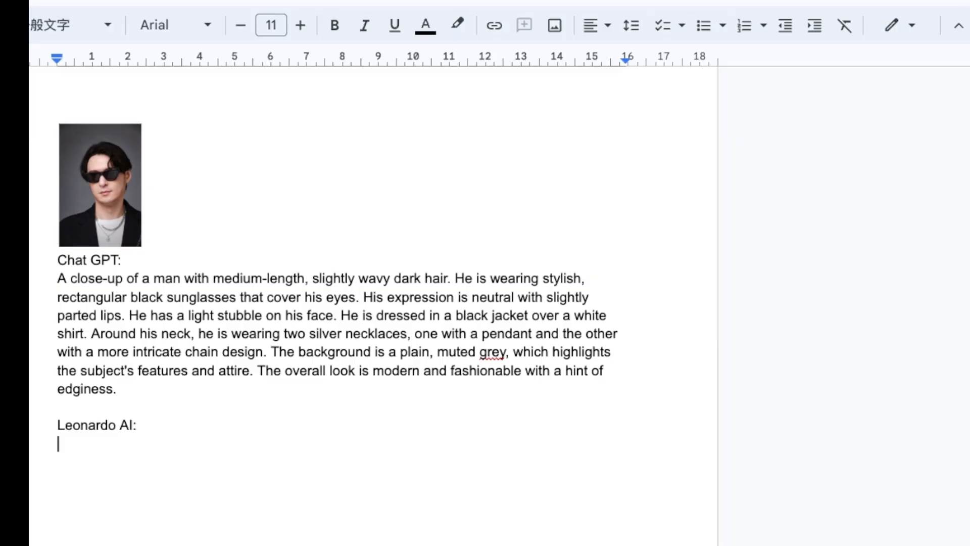
type("Portrait style image featuring a man with light skin and dark, wavy hair. He is wearing black rectangular sunglasses that cover his eyes, adding a sense of mystery to his expression. His attire includes a black blazer over a white shirt, complemented by two silver chain necklaces, one of which has a circular pendant. The background is plain white, ensuring the focus remains on the subject. The overall look is stylish and modern, with a minimalist aesthetic.")
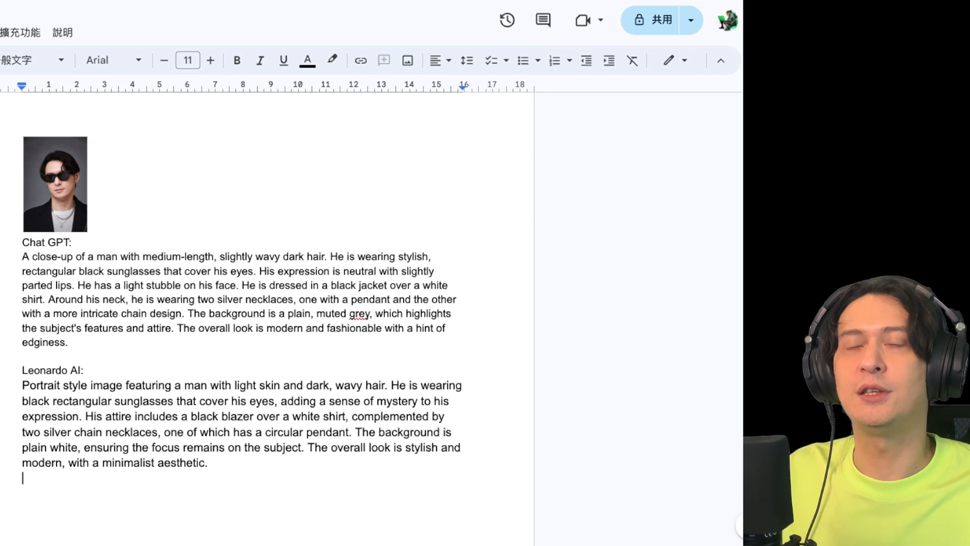
Step: Add Chinese translations of both descriptions below the English text, headed "聊天 GPT：" and "萊昂納多人工智慧："
left_click(322, 475)
type("聊天 GPT： 一個中等長度、略帶波浪形的深色頭髮的男人的特寫。他戴著時尚的長方形黑色太陽眼鏡，遮住了眼睛。他的表情很平靜，嘴唇微張。他臉上有淺淺的鬍渣。他穿著黑色夾克和白色襯衫。他的脖子上戴著兩條銀項鍊，一條帶有吊墜，另一條帶有更複雜的鏈條設計。背景是樸素、柔和的灰色，突出了拍攝對象的特徵和服裝。整體造型現代時尚，帶著一絲前衛的氣息。  萊昂納多人工智慧： 肖像風格圖像的特點是一個淺色皮膚和深色捲髮的男人。他戴著黑色長方形墨鏡，遮住了眼睛，為他的表情增添了一絲神秘感。他的服裝包括一件黑色西裝外套和一件白色襯衫，搭配兩條銀色項鍊，其中一條帶有圓形吊墜。背景為純白色，確保焦點保持在拍攝主體上。整體外觀時尚現代，具有簡約美感。")
scroll(420, 416, "up", 3)
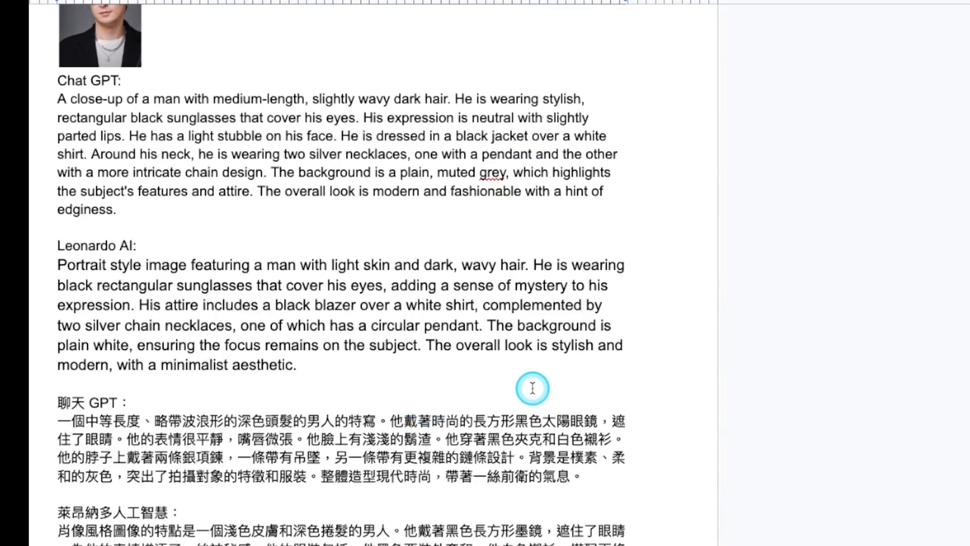
Step: Compare the ChatGPT and Leonardo AI portrait descriptions, checking hair, clothing, necklaces, background and overall style in both languages
scroll(611, 237, "up", 4)
scroll(611, 236, "down", 5)
scroll(611, 236, "up", 1)
scroll(610, 233, "up", 1)
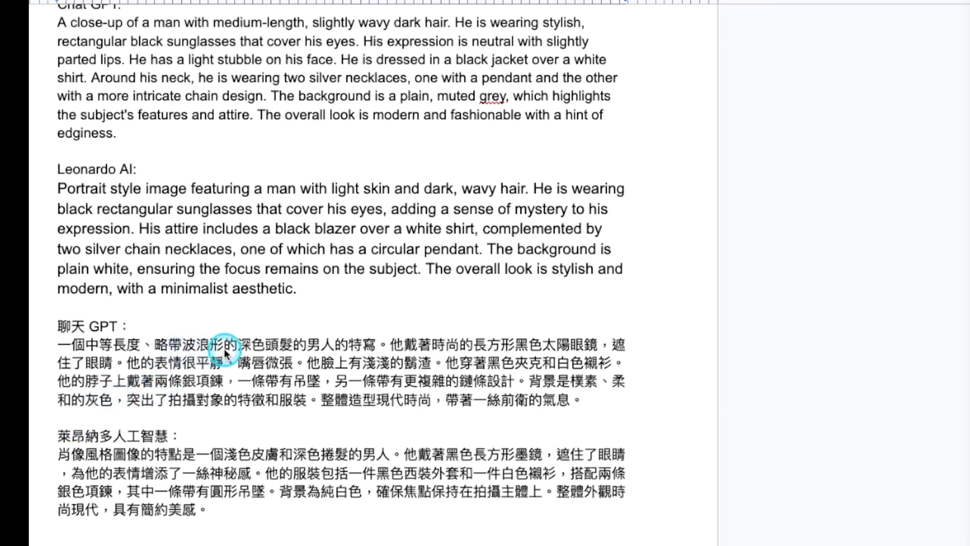
scroll(543, 348, "up", 2)
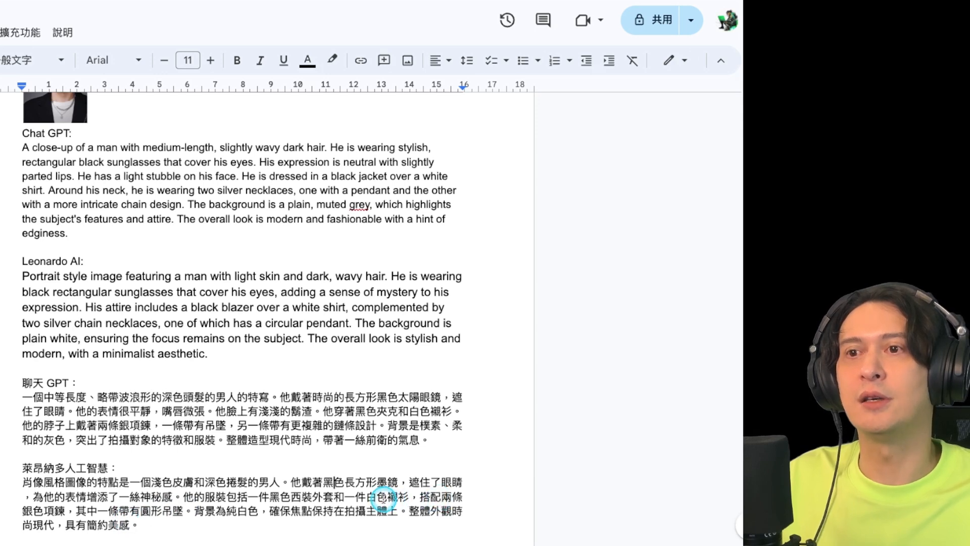
left_click_drag(386, 498, 90, 512)
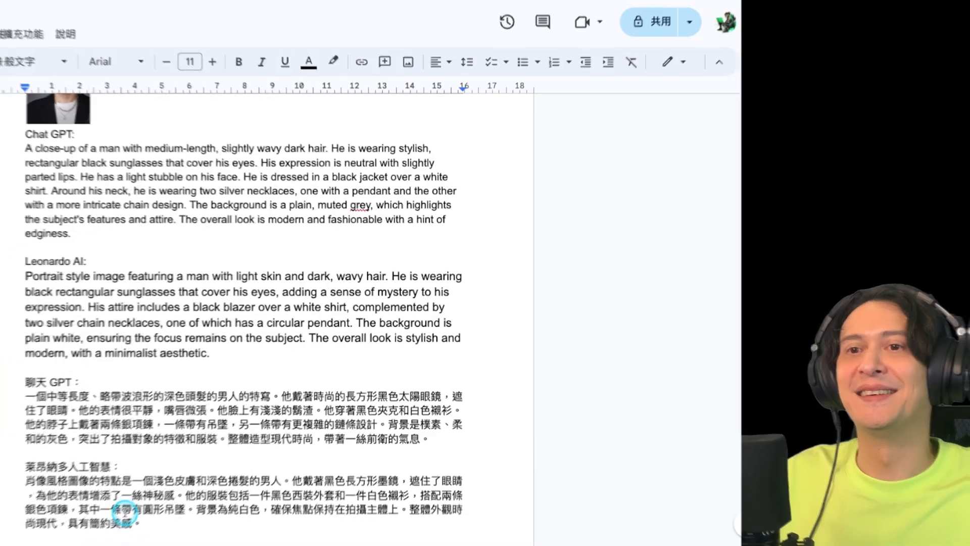
left_click(115, 508)
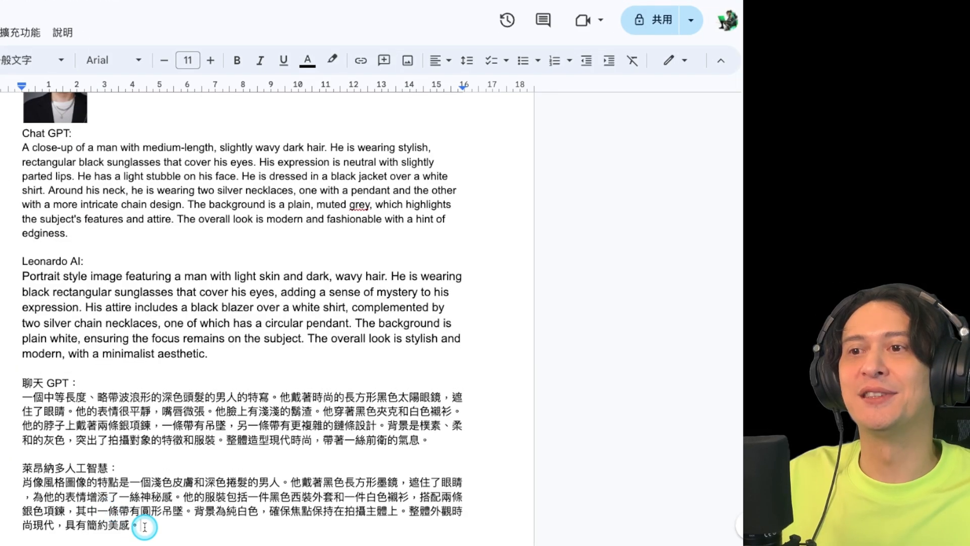
left_click_drag(143, 526, 119, 526)
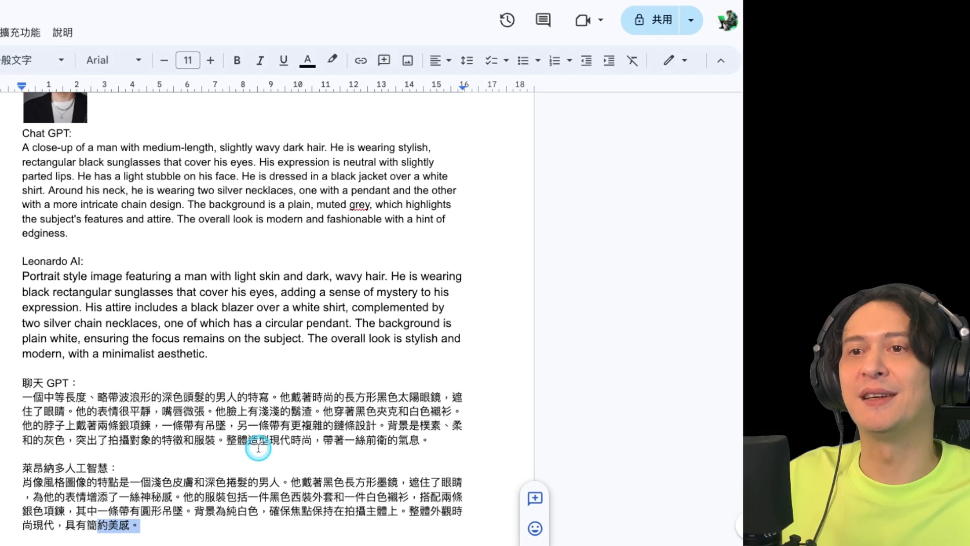
Step: Compare the overall style wording in the Chinese translation of the ChatGPT description with the Leonardo AI one
left_click(234, 425)
left_click_drag(262, 438, 325, 441)
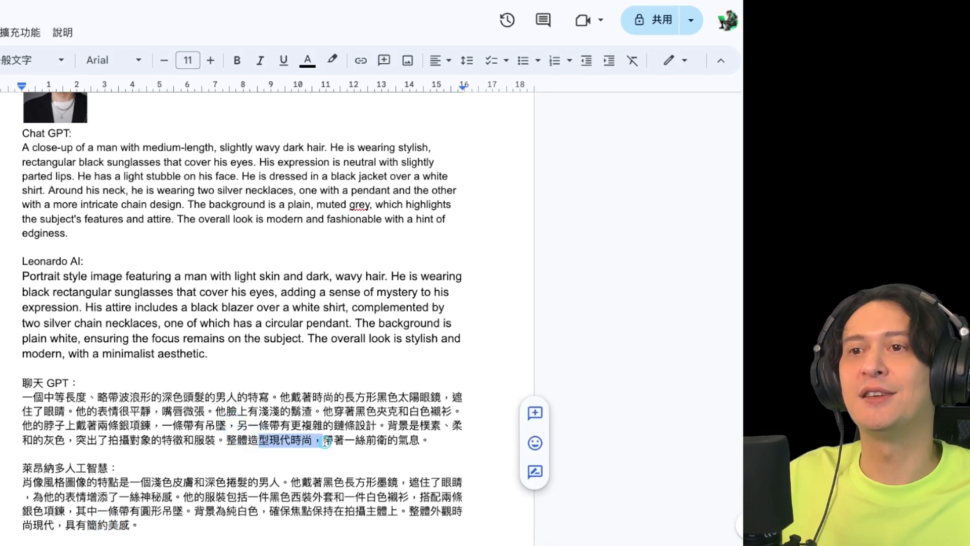
left_click(399, 440)
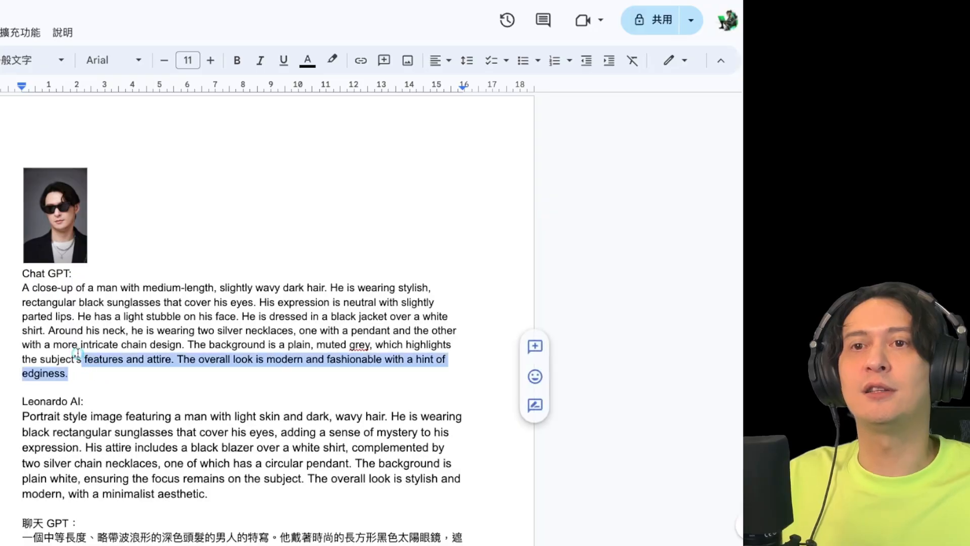
Step: Copy the English ChatGPT portrait description into Leonardo.Ai's Image Generation prompt, generate an image and expand its full prompt
left_click_drag(22, 365, 16, 284)
key("ctrl+c")
left_click(196, 372)
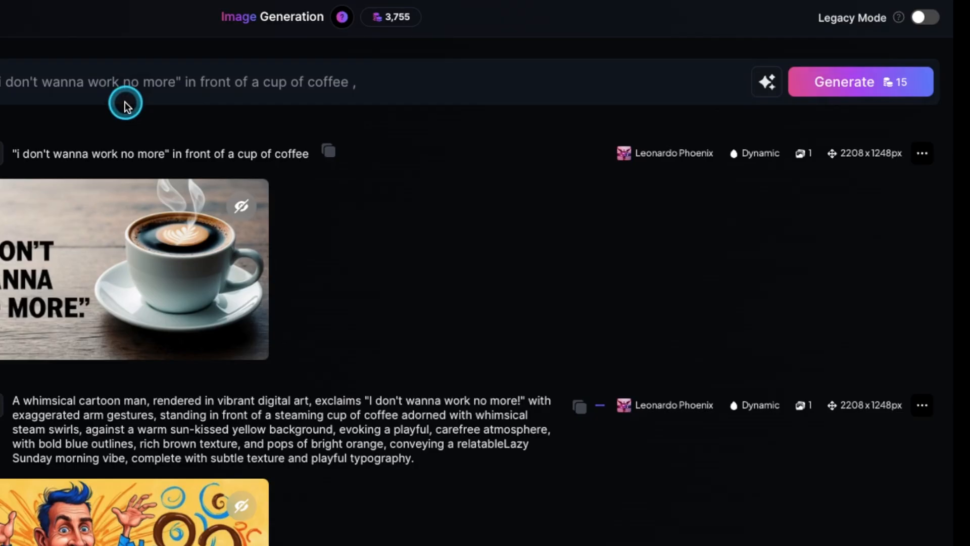
triple_click(127, 82)
key("ctrl+v")
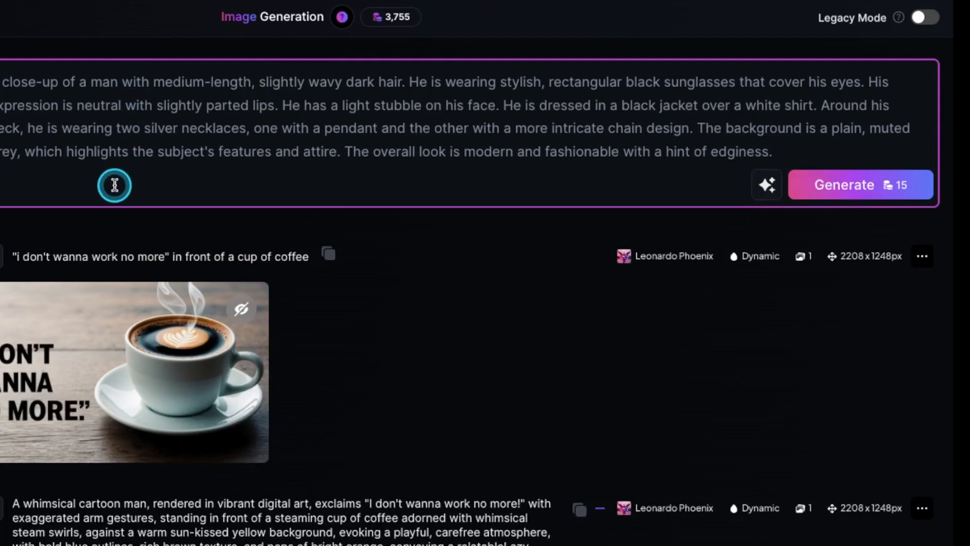
left_click(837, 199)
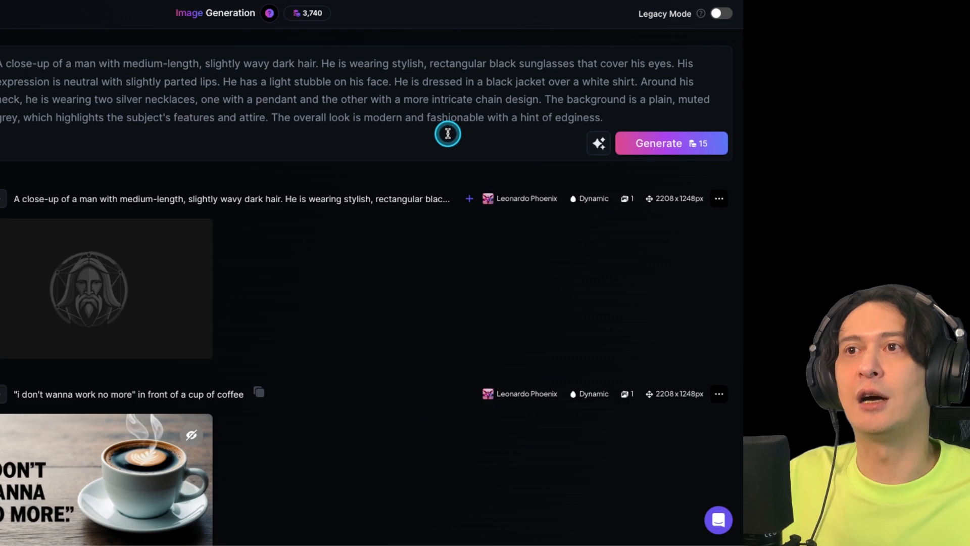
left_click(469, 199)
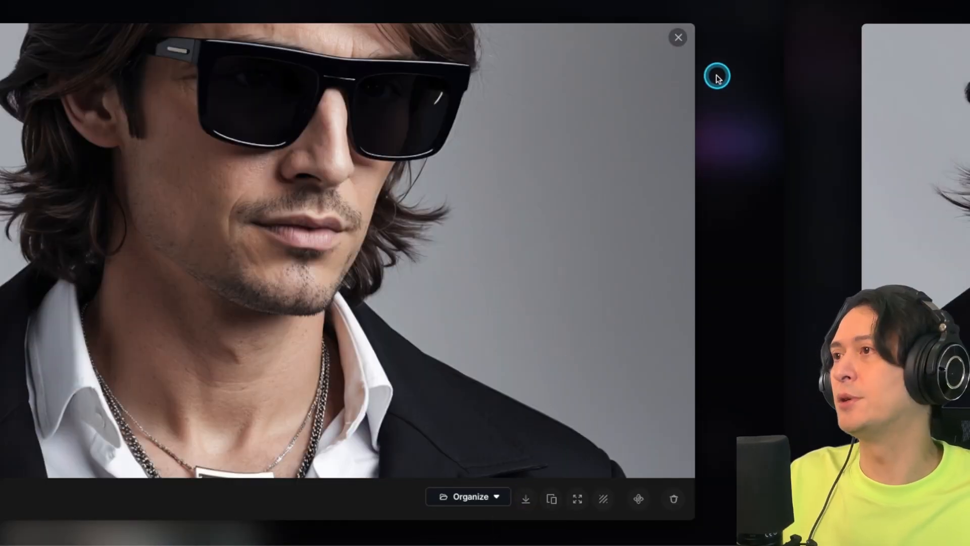
Step: Review the earlier sunglasses portraits in the Personal Feed and view the newly generated close-up enlarged for comparison
left_click(680, 38)
scroll(440, 395, "down", 6)
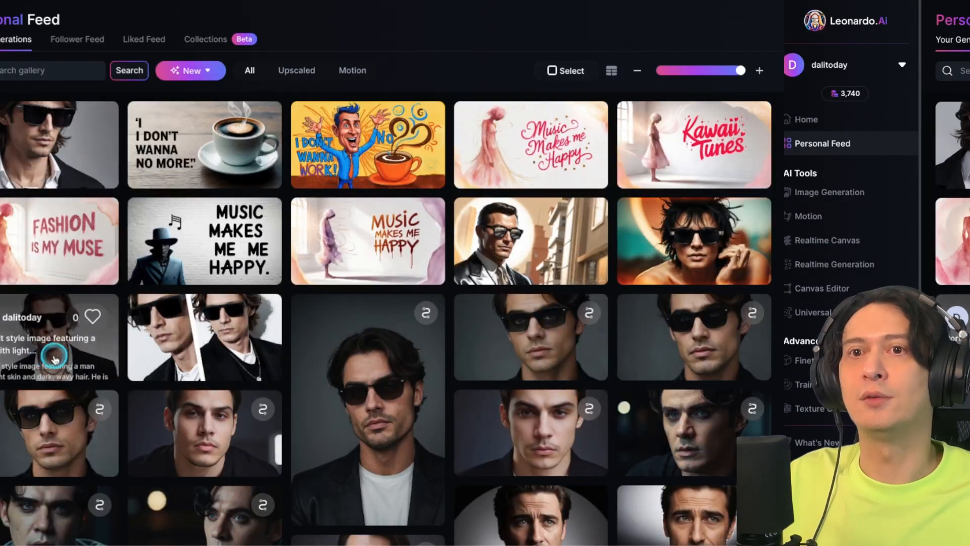
left_click(72, 329)
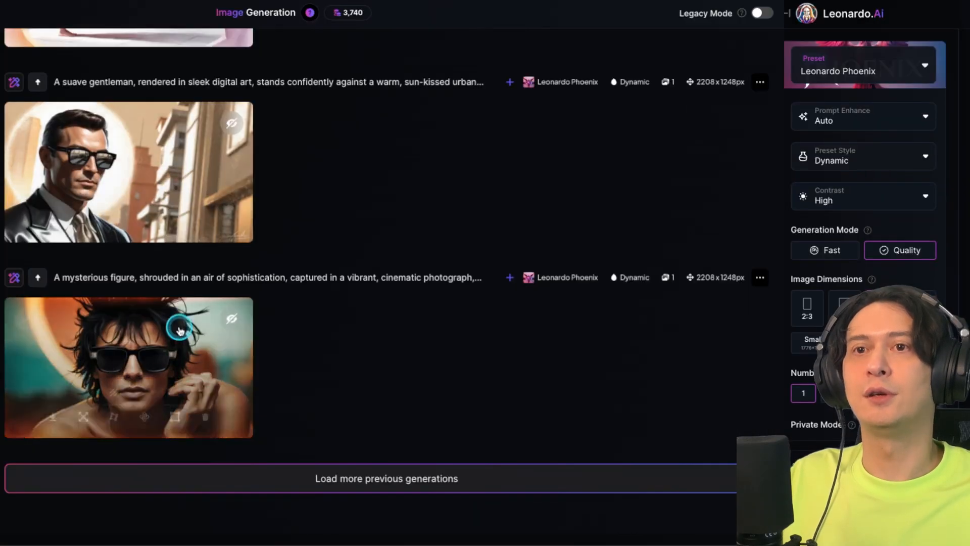
scroll(167, 321, "up", 10)
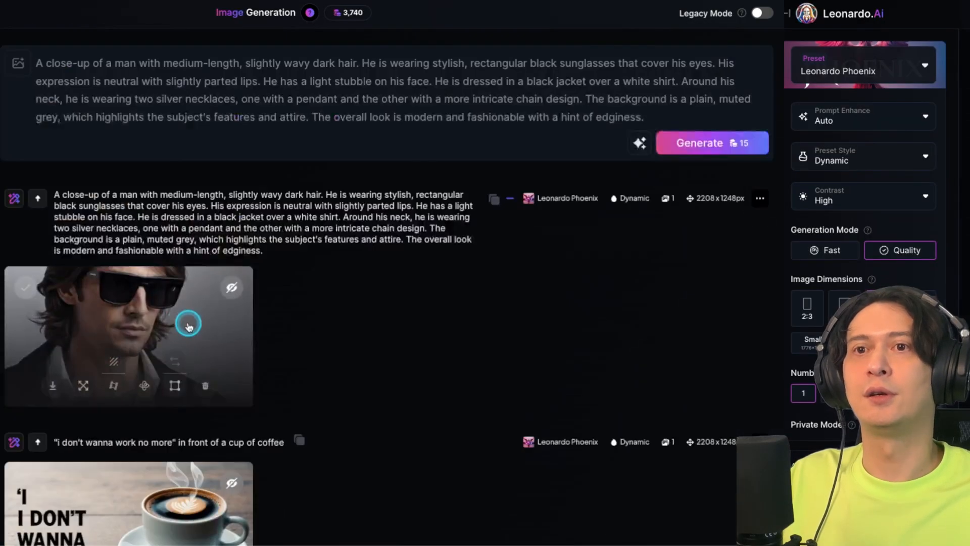
left_click(188, 326)
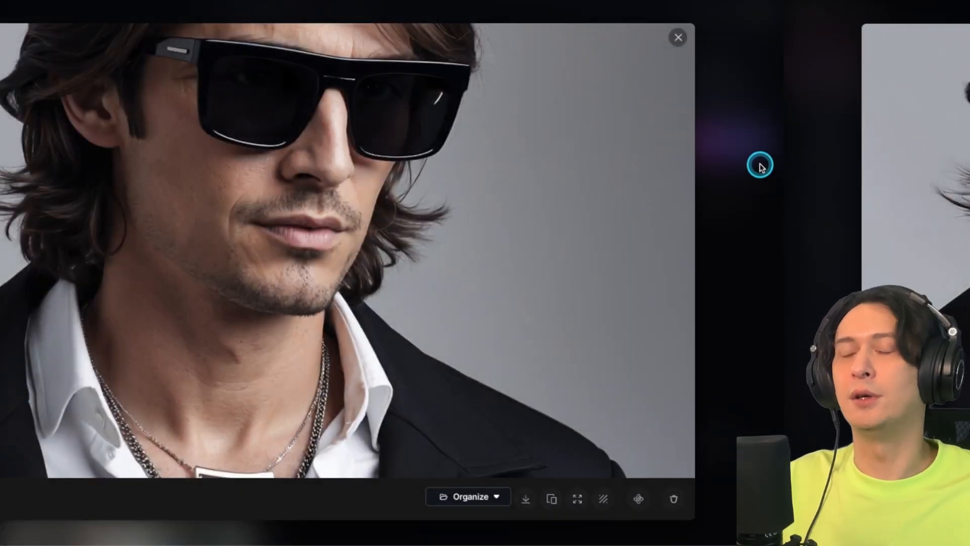
Step: Switch to the Canva presentation, shrink the grey-background portrait and place it in the page's upper-left corner
key("ctrl+Tab")
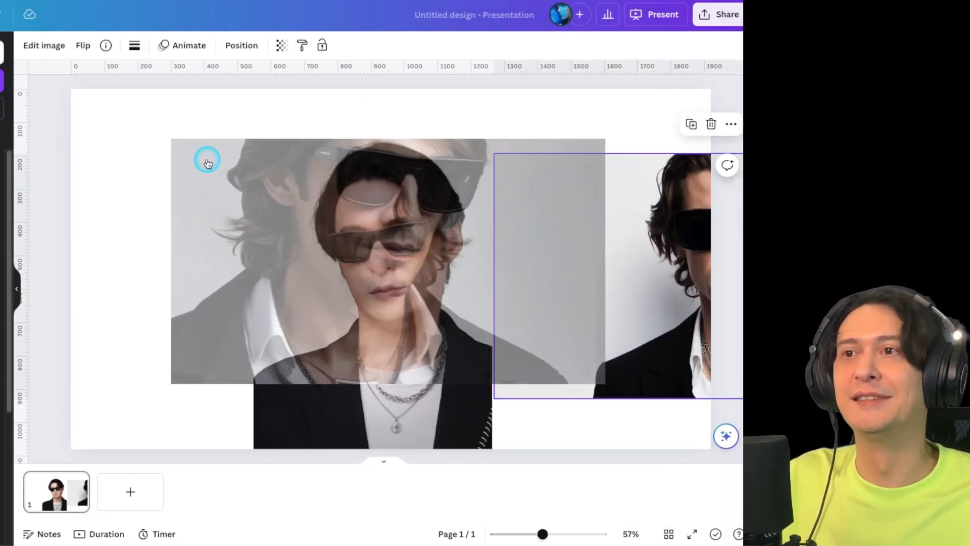
left_click(379, 290)
left_click_drag(601, 384, 411, 275)
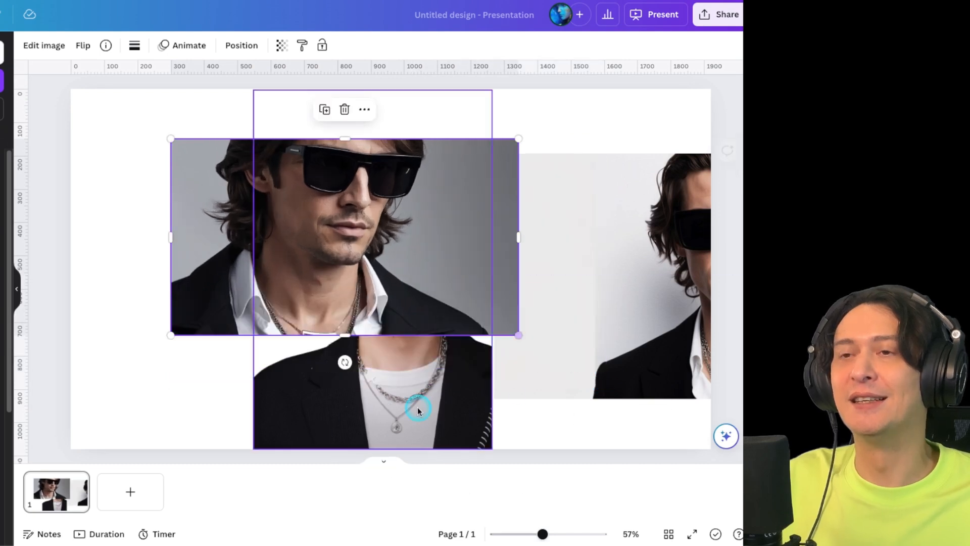
left_click_drag(320, 242, 223, 193)
Step: Move the white-background portrait to the page's lower-right corner and place the cut-out photo in front between both portraits
left_click_drag(635, 249, 422, 306)
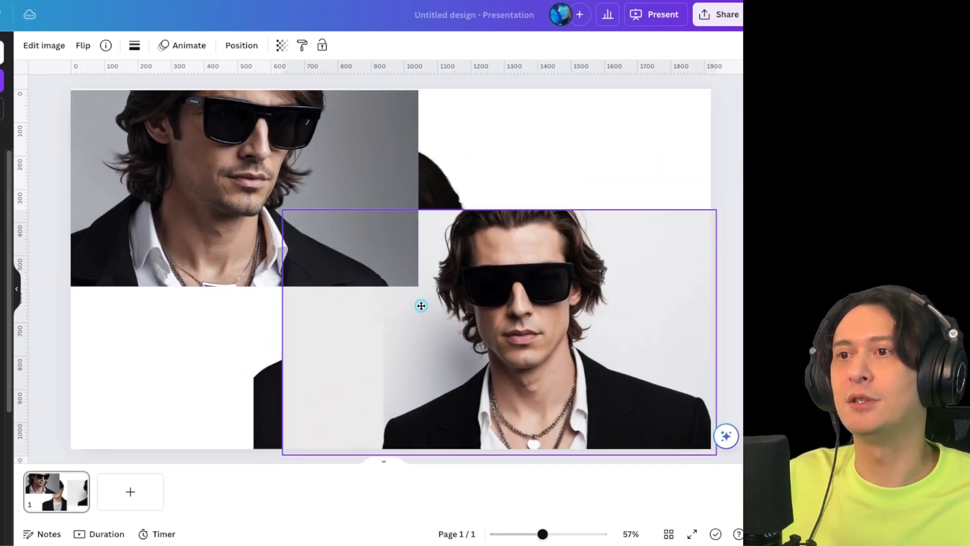
left_click_drag(265, 389, 56, 453)
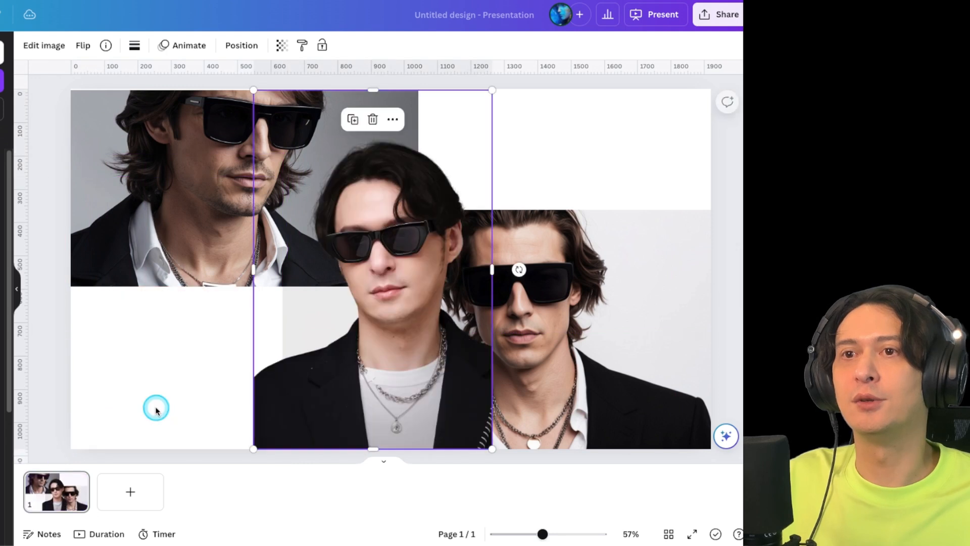
left_click_drag(385, 239, 343, 284)
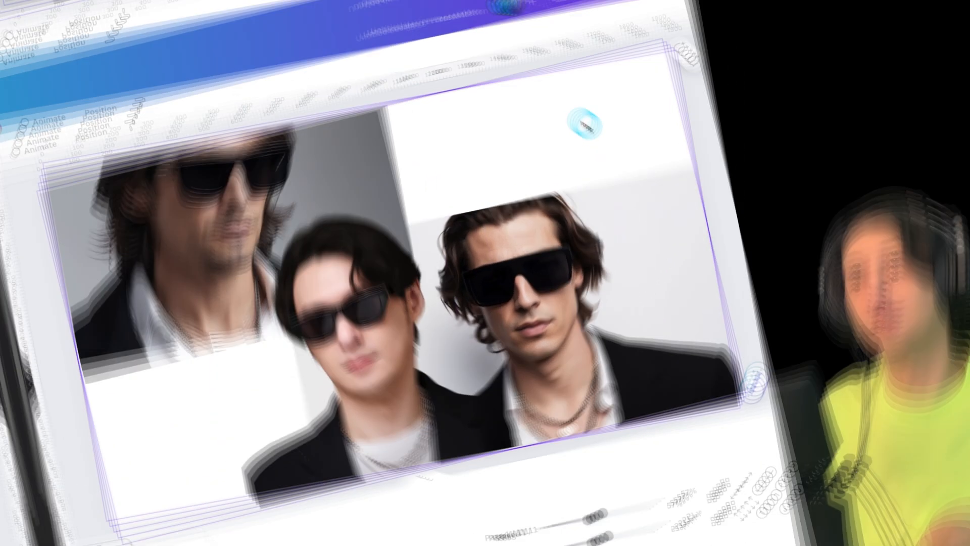
left_click(614, 150)
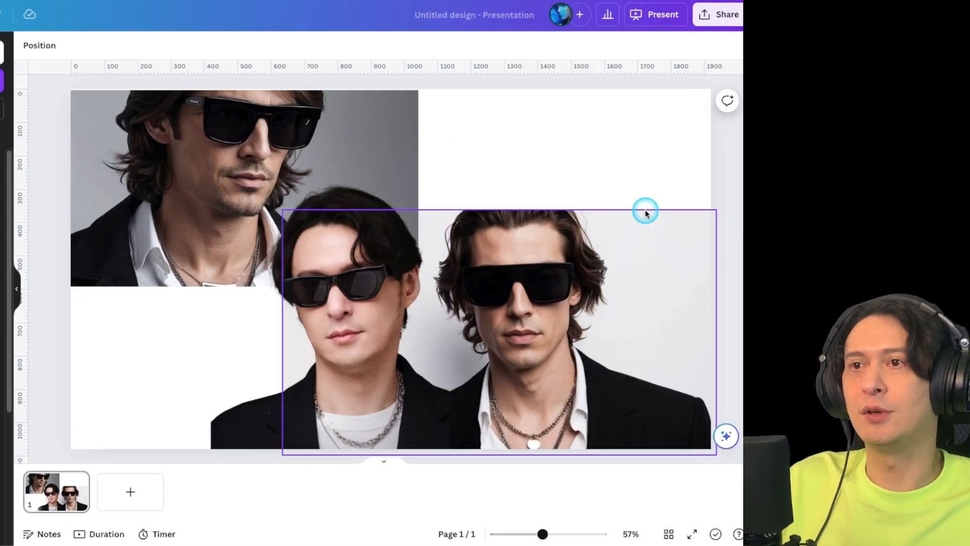
Step: Move the cut-out photo next to each generated portrait to compare the faces and place it between them
left_click_drag(303, 321, 187, 215)
left_click_drag(226, 195, 420, 290)
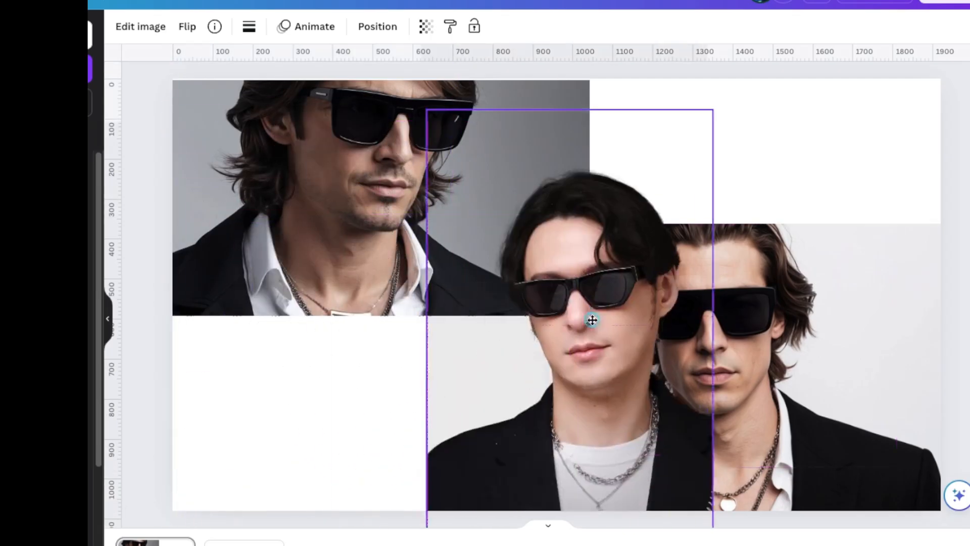
left_click_drag(592, 320, 424, 341)
left_click_drag(547, 359, 547, 360)
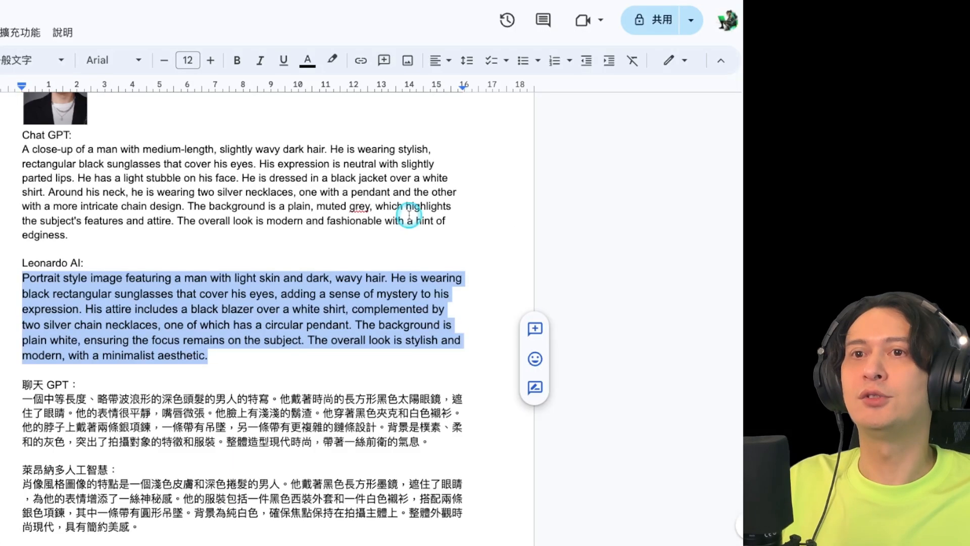
Step: Copy the Leonardo AI portrait description into Dream Machine's prompt, toggle the Enhance prompt option and submit the video generation
left_click(212, 360)
left_click_drag(238, 362, 21, 279)
key("ctrl+c")
left_click(196, 278)
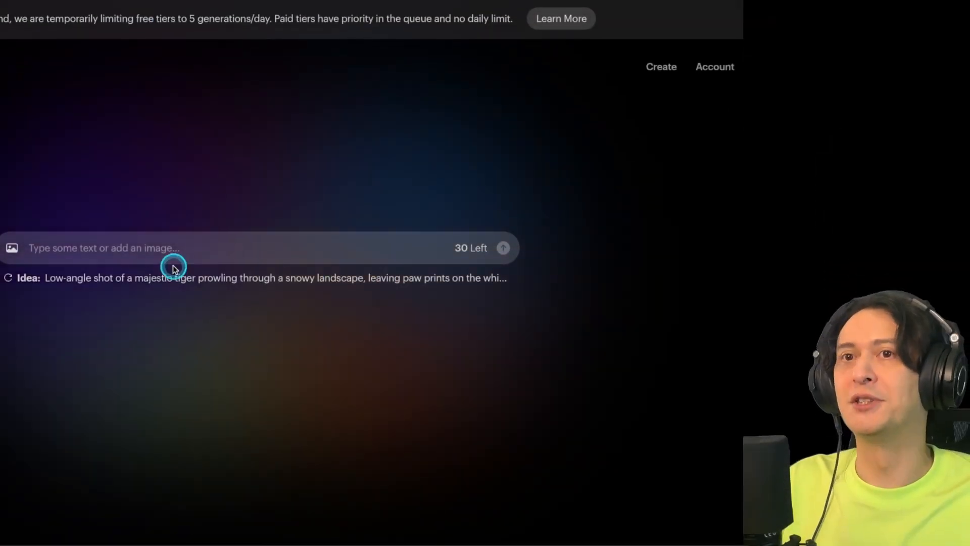
left_click(101, 249)
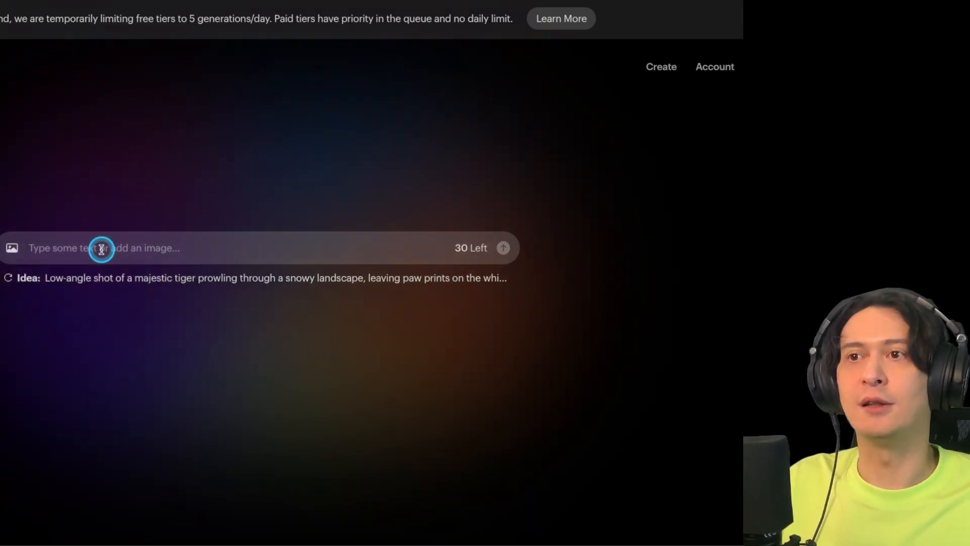
key("ctrl+v")
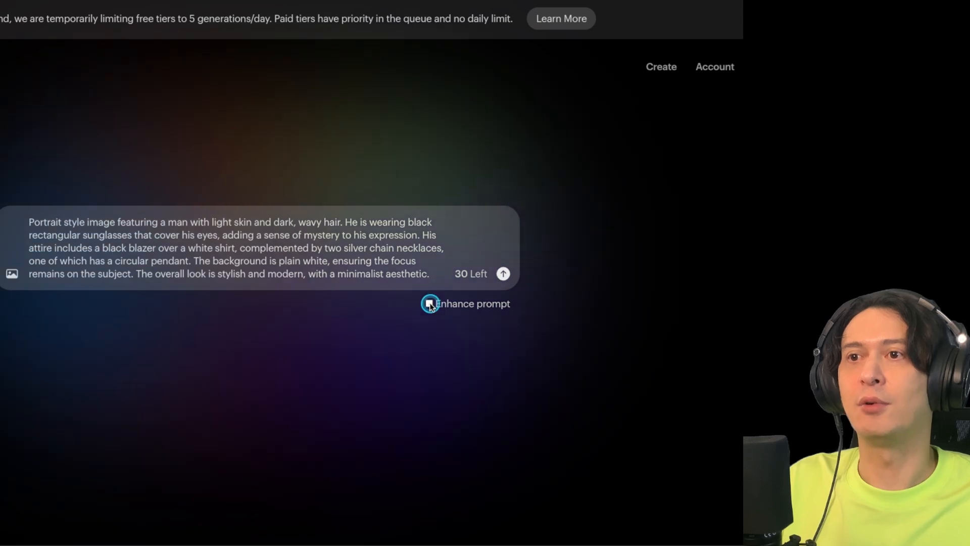
left_click(429, 304)
left_click(503, 274)
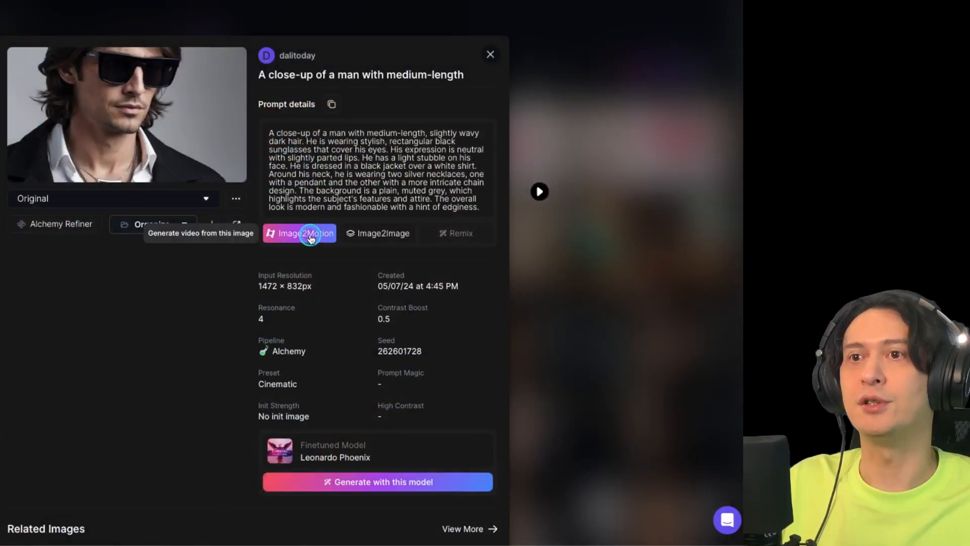
Step: Start Image2Motion in Leonardo.Ai from the generated close-up of the man in sunglasses
left_click(307, 233)
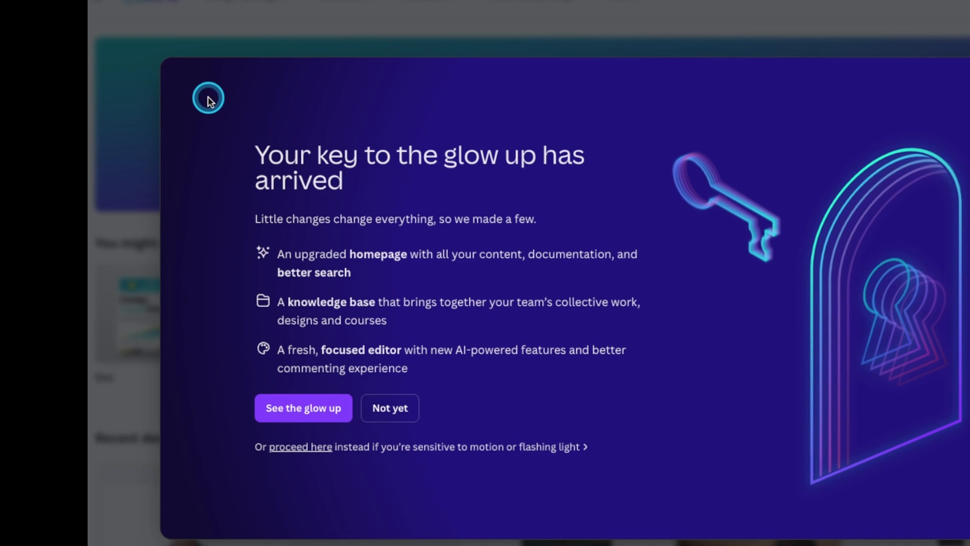
Step: Capture the text of Canva's "Your key to the glow up has arrived" announcement and have ChatGPT translate it into Chinese
key("super+shift+4")
left_click_drag(225, 97, 652, 488)
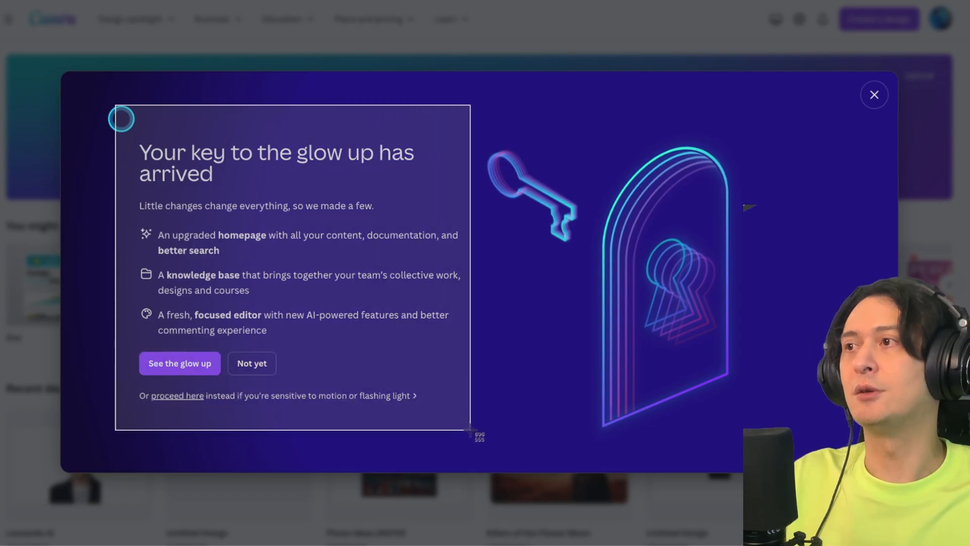
left_click_drag(470, 430, 470, 428)
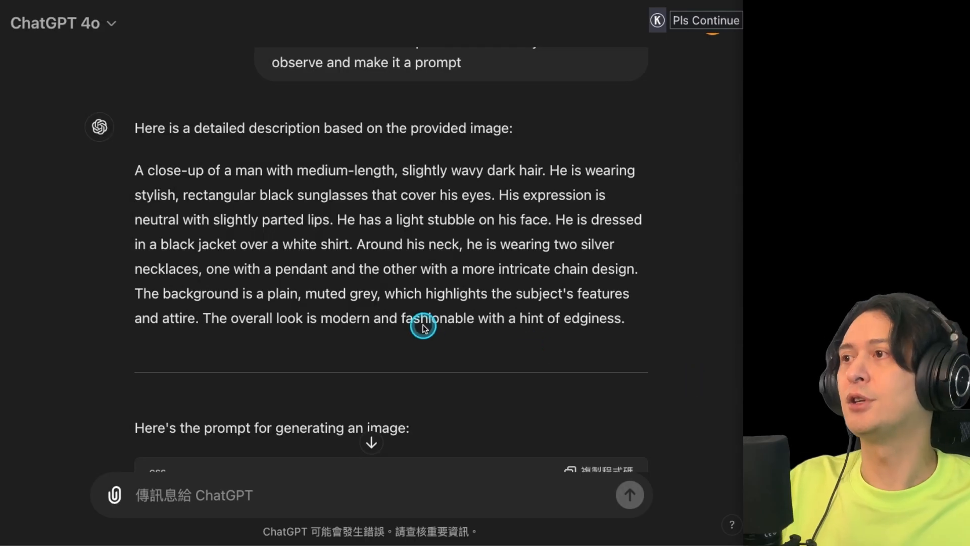
key("super+v")
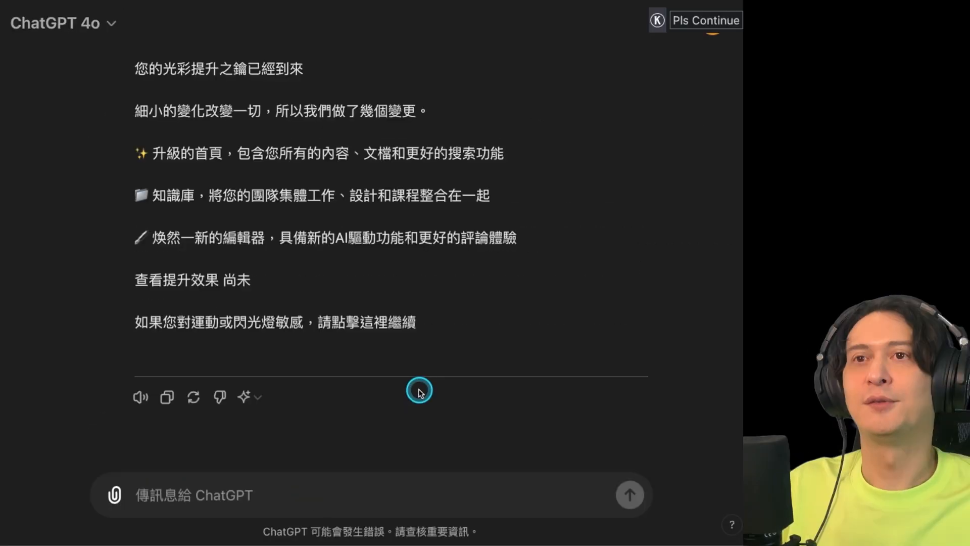
scroll(419, 430, "up", 1)
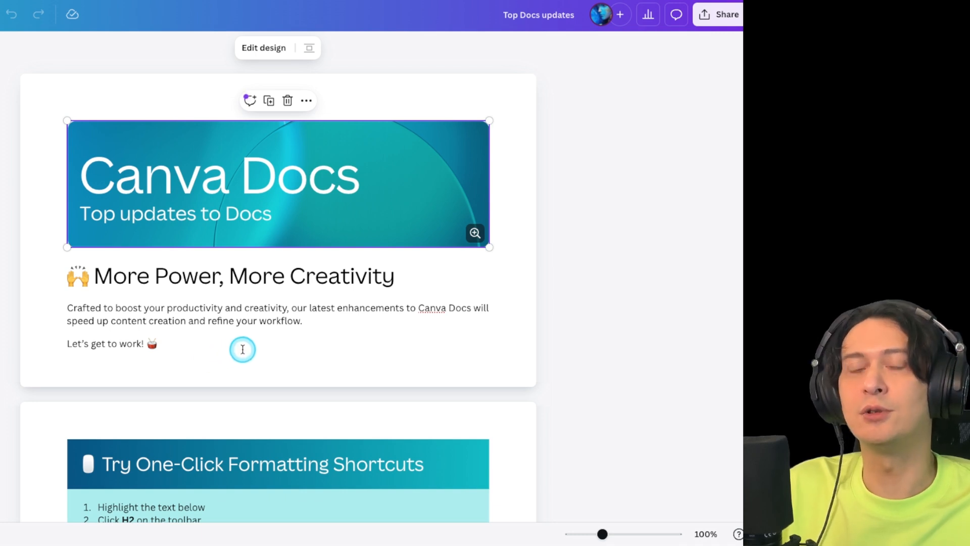
Step: Apply the H2 heading style to the practice line under "Try One-Click Formatting Shortcuts" in Canva's Top Docs updates document
scroll(238, 349, "down", 5)
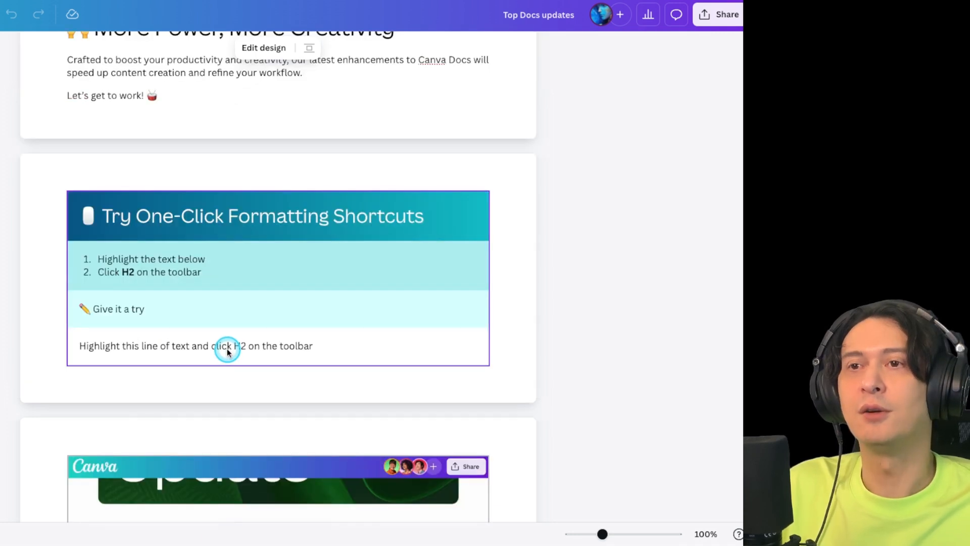
scroll(194, 335, "up", 2)
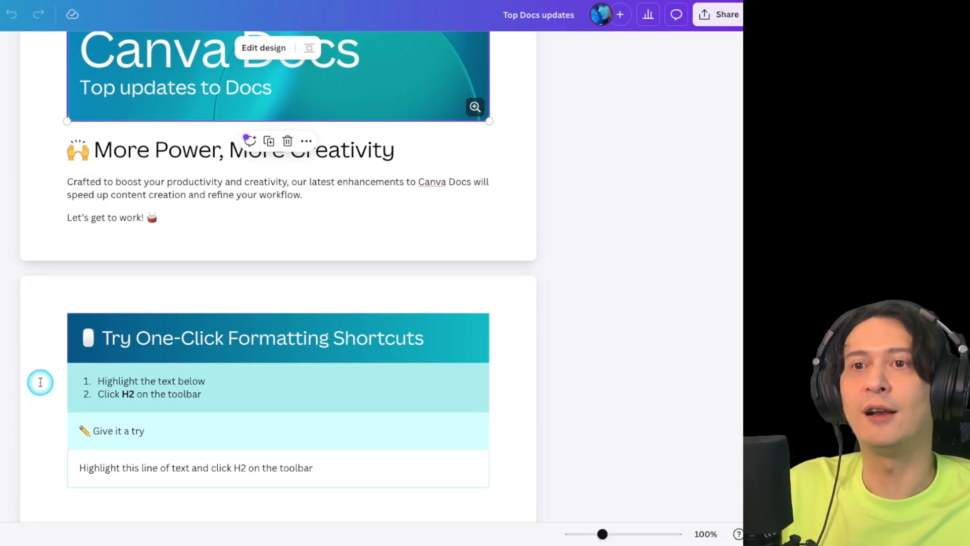
scroll(51, 338, "down", 3)
left_click_drag(313, 325, 133, 323)
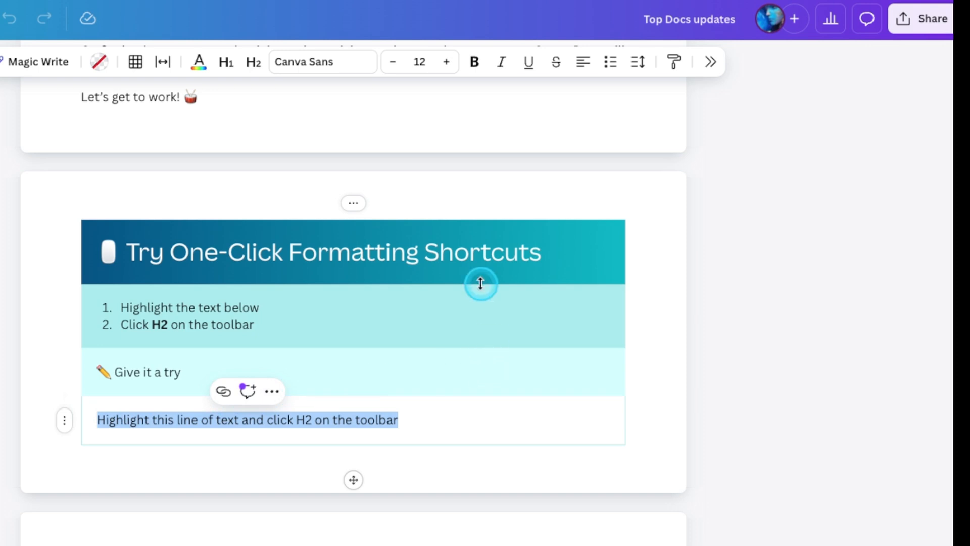
left_click(251, 64)
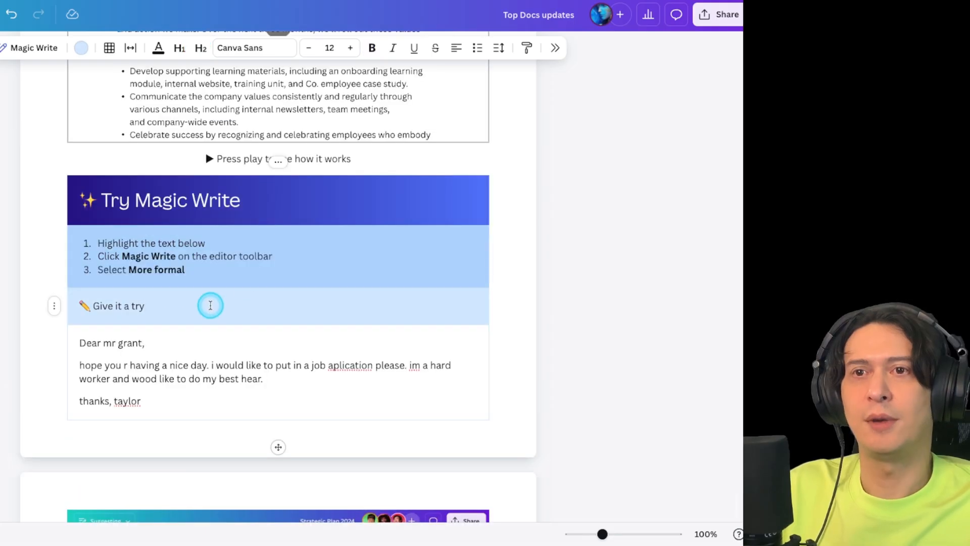
Step: Rewrite the sample job application letter under "Try Magic Write" using Magic Write's More fun option
left_click(169, 298)
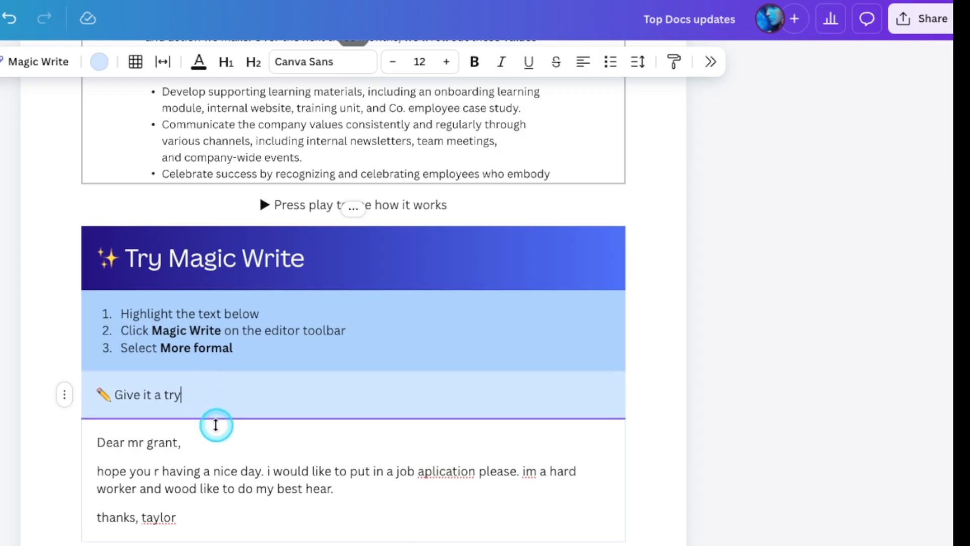
left_click_drag(215, 425, 465, 514)
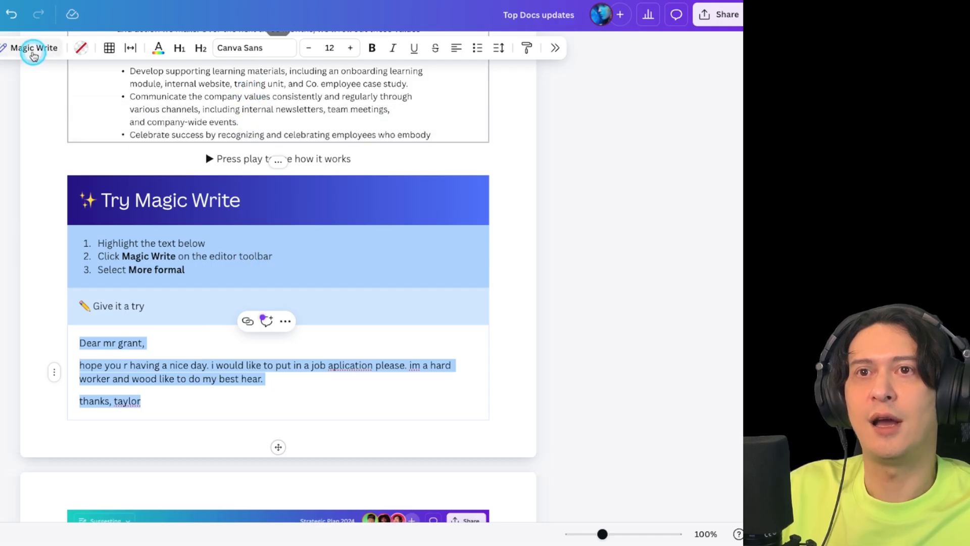
left_click(33, 49)
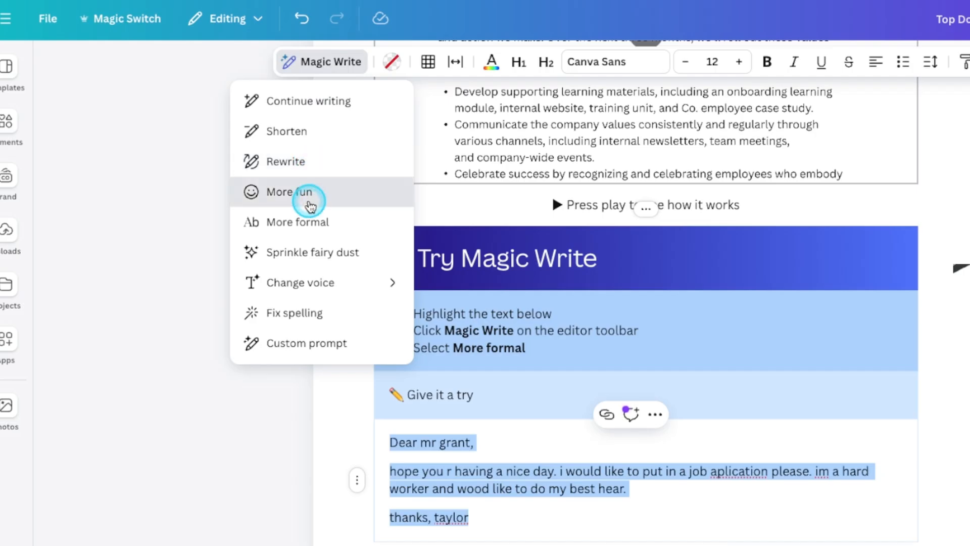
left_click(16, 155)
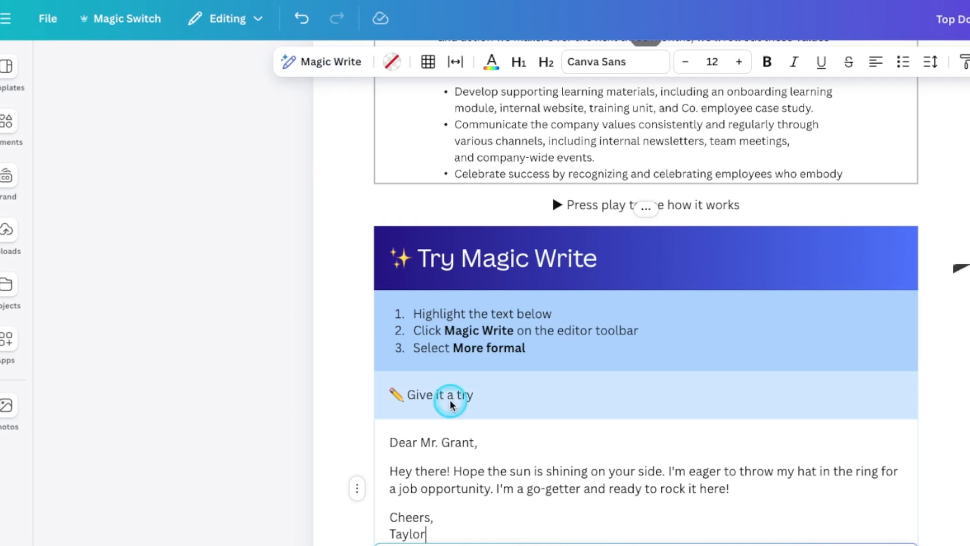
Step: Extend the body paragraph of the sample job application letter using Magic Write's Continue writing option
left_click(555, 508)
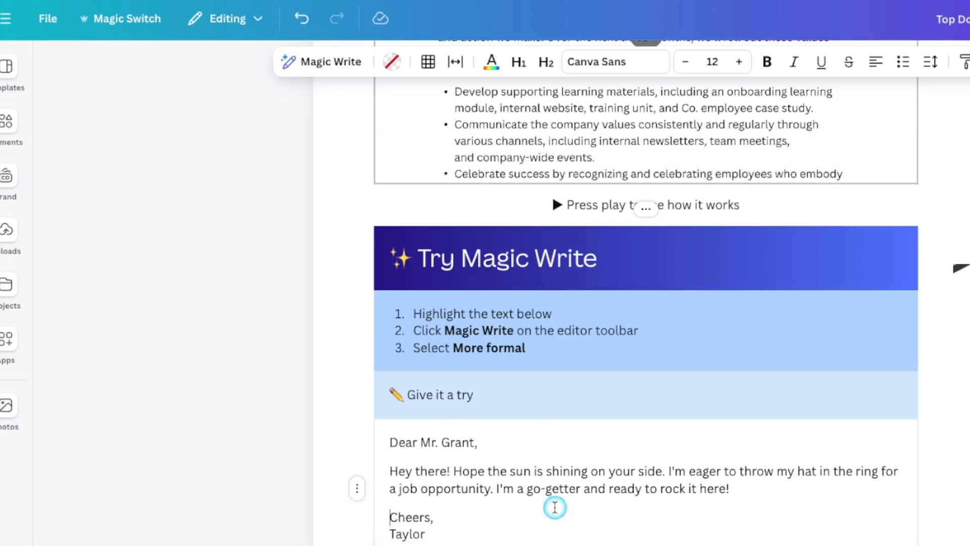
triple_click(532, 488)
left_click(305, 61)
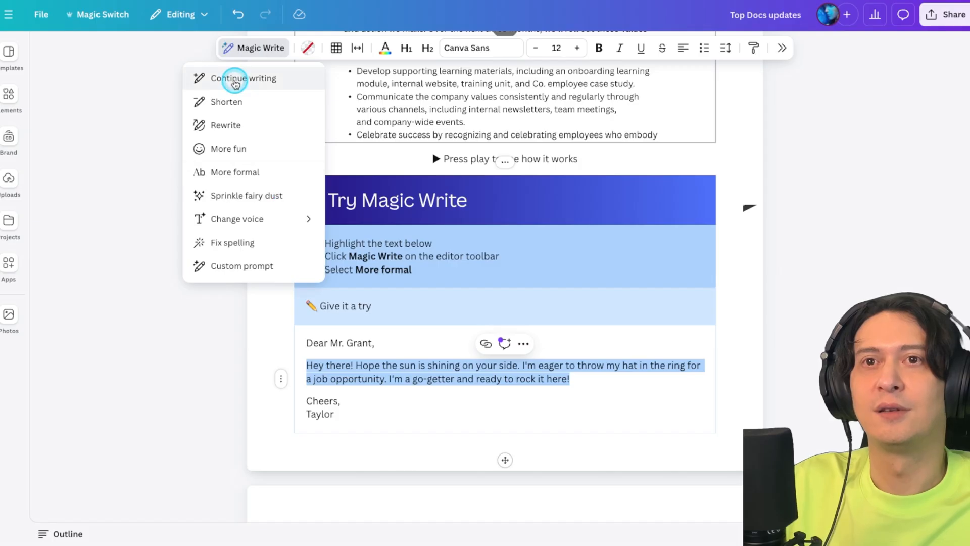
left_click(235, 81)
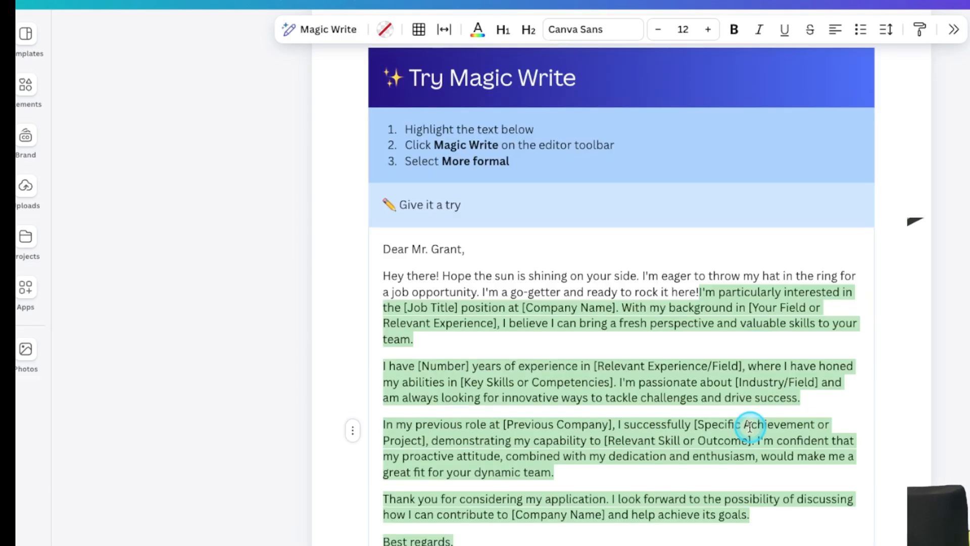
Step: Read through the extended letter and look at the suggesting-mode preview that follows it in the document
left_click(509, 380)
left_click_drag(384, 275, 730, 486)
scroll(729, 487, "down", 12)
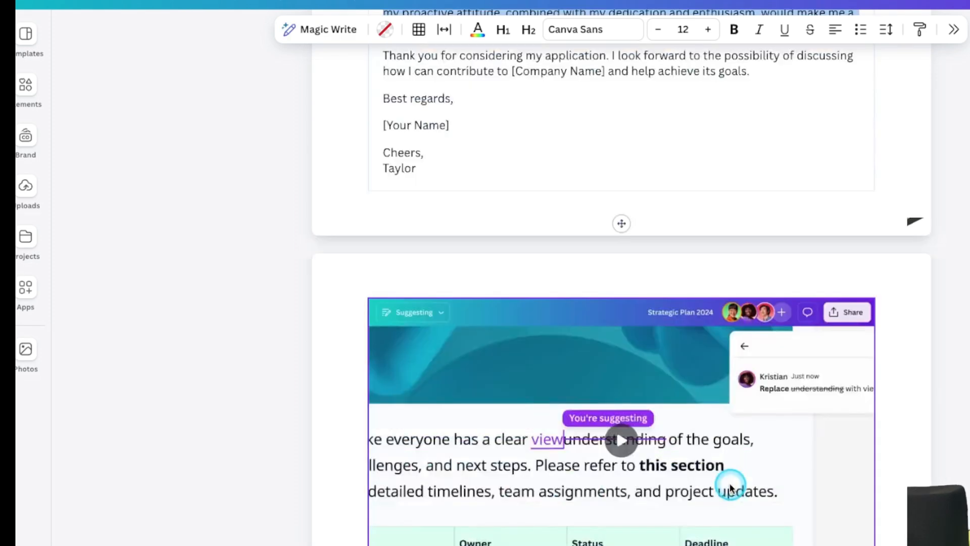
scroll(703, 405, "up", 8)
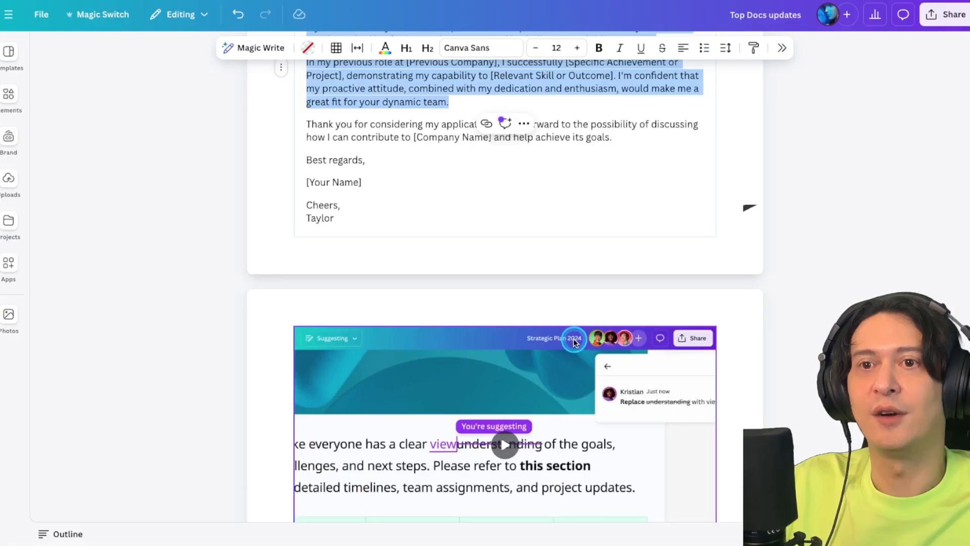
scroll(704, 390, "down", 5)
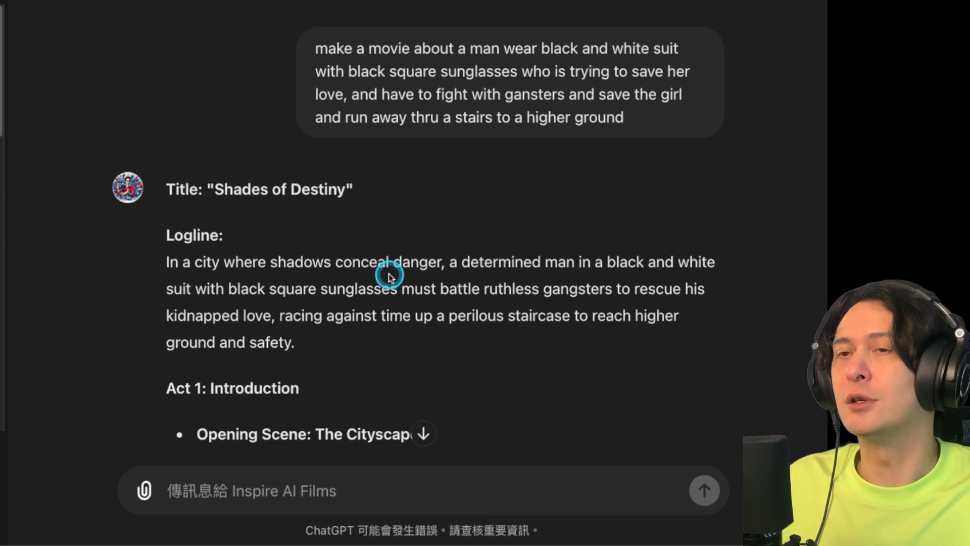
Step: Switch to ChatGPT and read the "Shades of Destiny" movie outline, covering the logline, Act 1 and Act 2
scroll(388, 277, "down", 4)
scroll(397, 309, "down", 3)
scroll(310, 262, "down", 20)
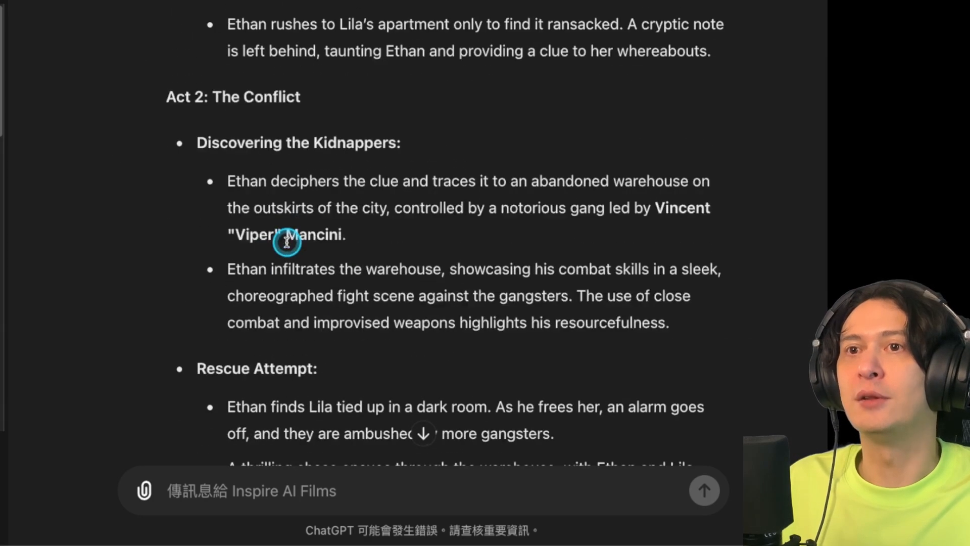
scroll(286, 244, "up", 20)
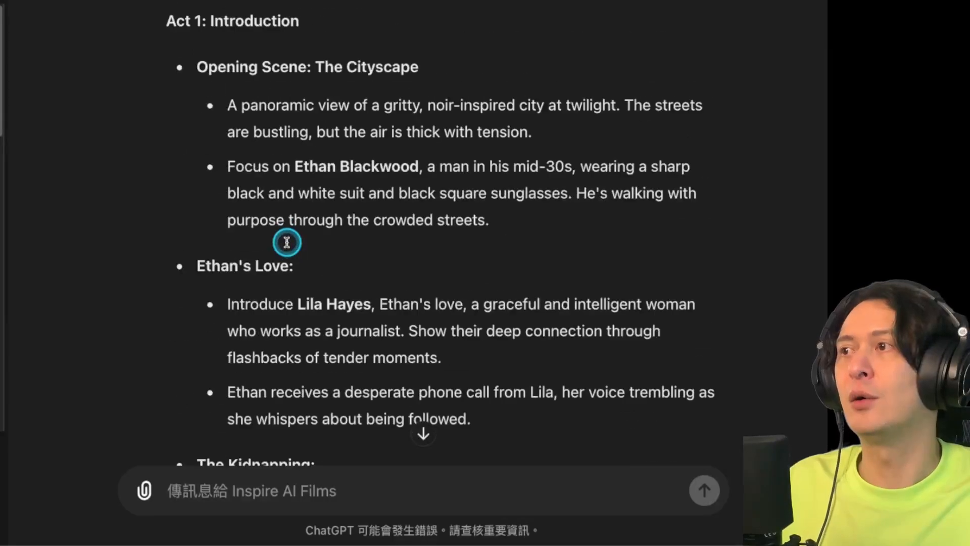
scroll(286, 244, "down", 3)
scroll(288, 243, "up", 2)
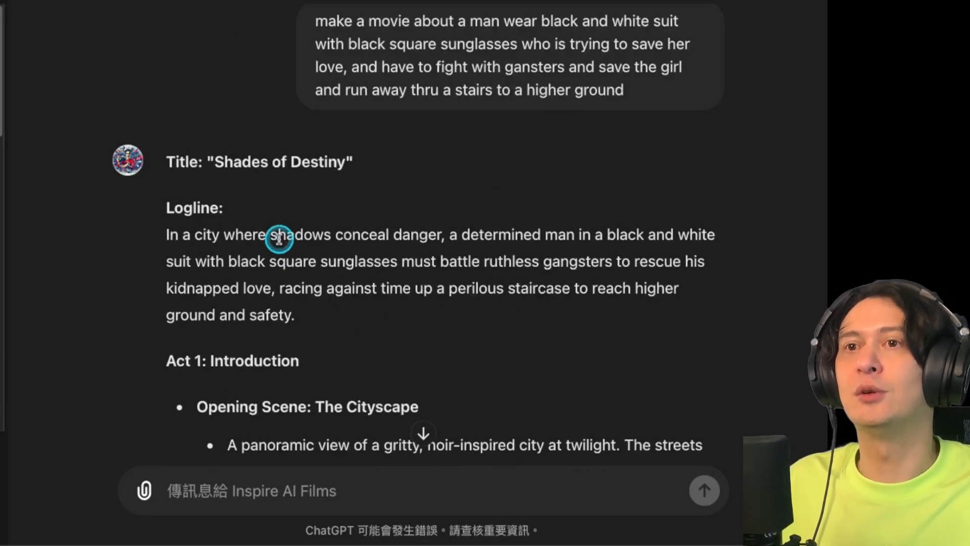
Step: Copy the movie's logline into Leonardo.Ai as the prompt and generate two images with Leonardo Phoenix in Cinematic style
triple_click(256, 238)
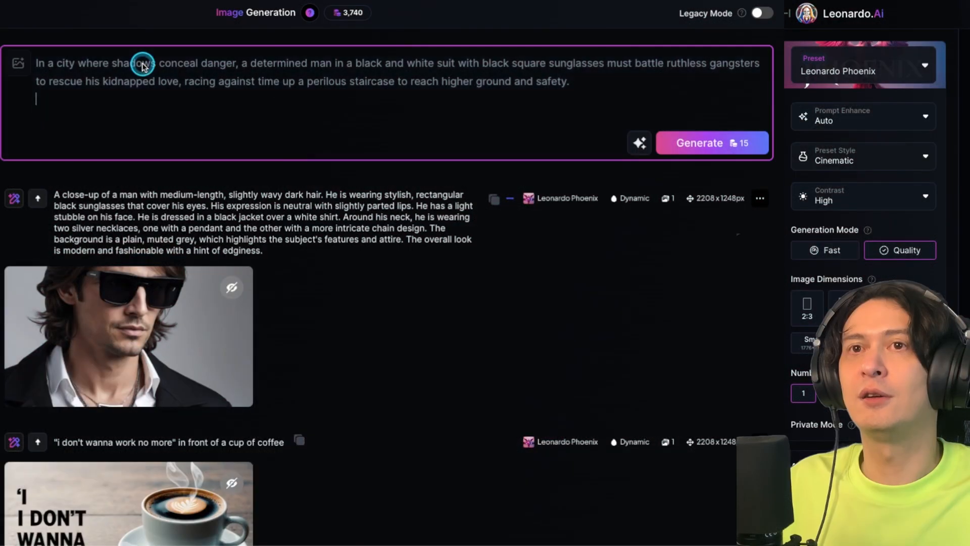
key("Return")
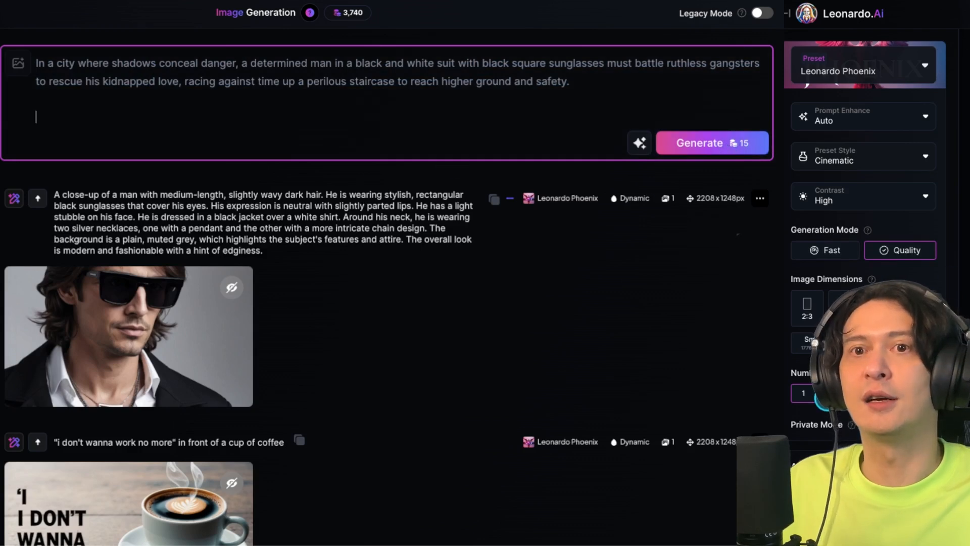
left_click(839, 398)
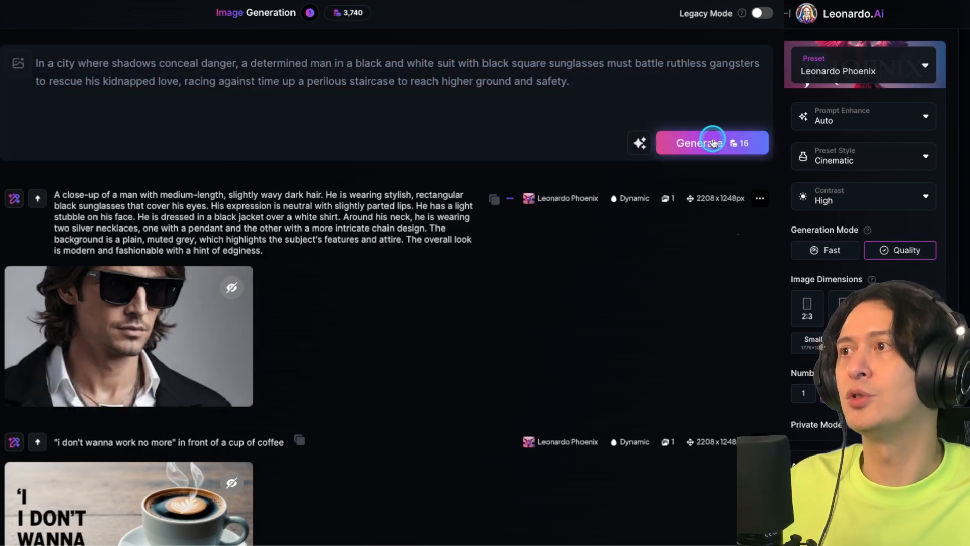
left_click(712, 142)
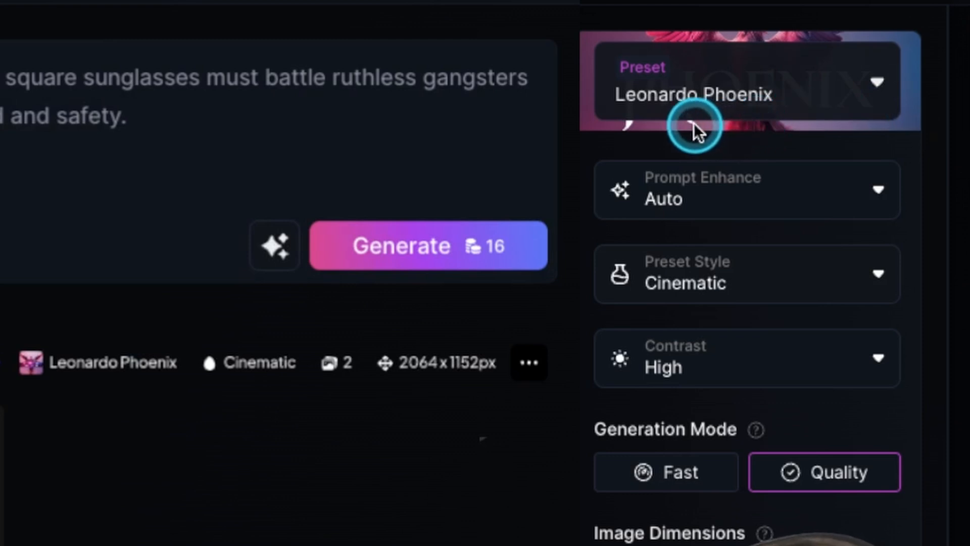
Step: View the two motion videos of the man in black rectangular sunglasses made from the earlier portrait images
scroll(283, 273, "down", 10)
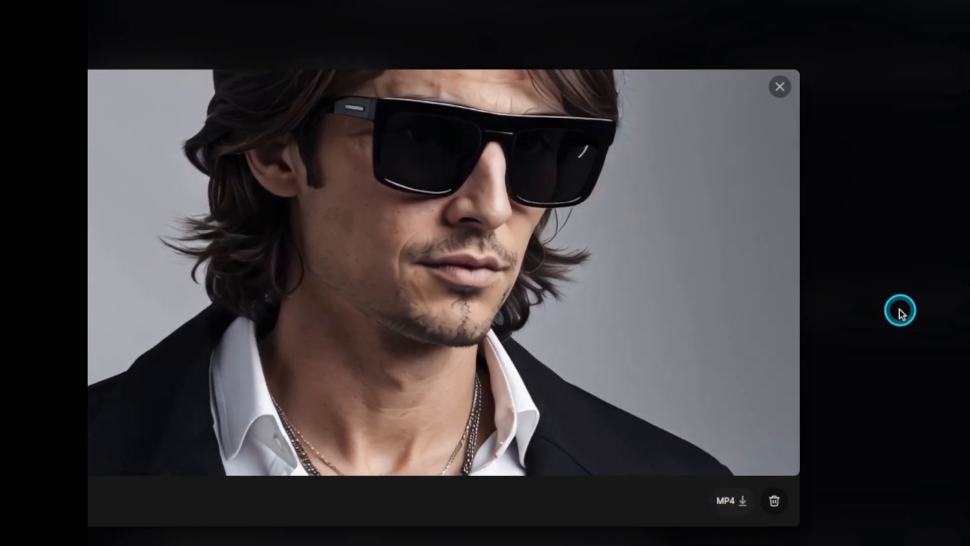
left_click(779, 303)
left_click(260, 152)
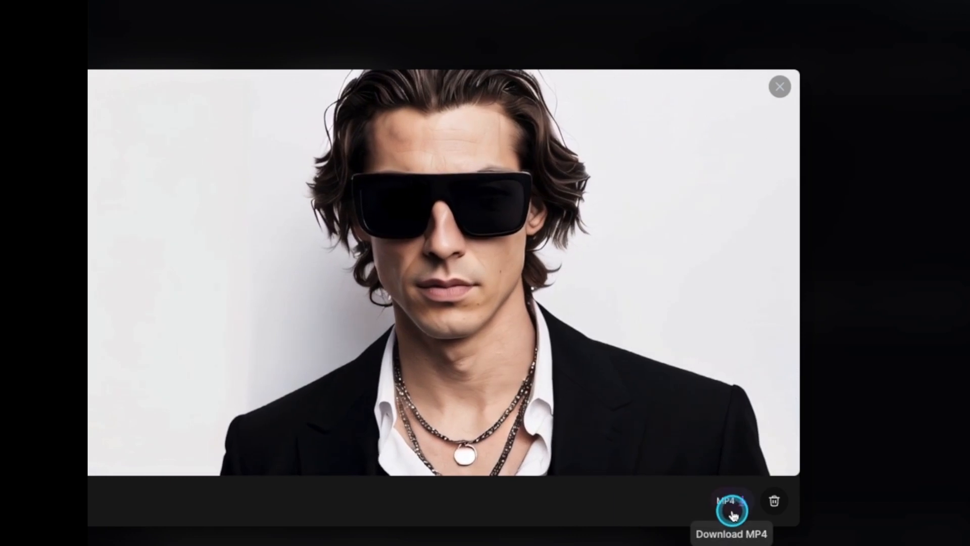
left_click(910, 336)
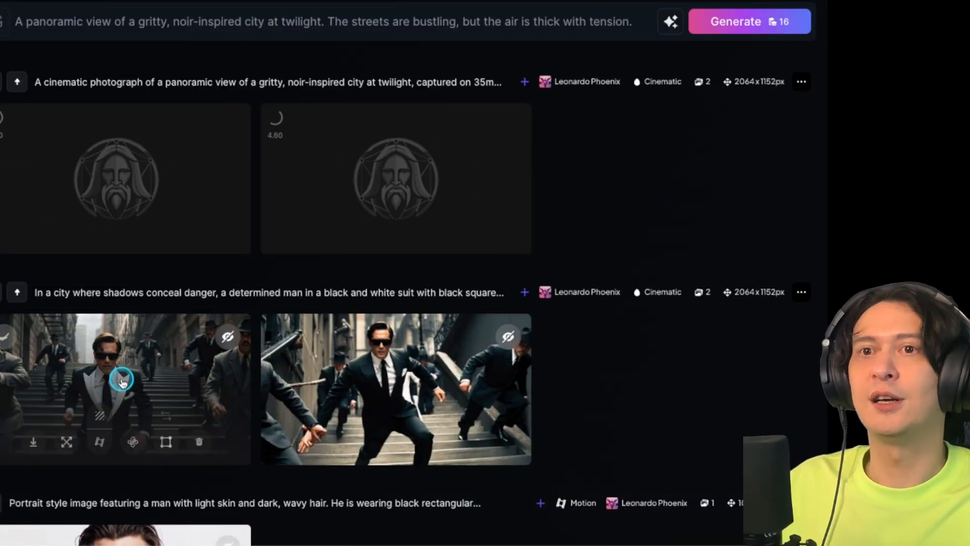
Step: Compare the two enlarged logline images of the man in sunglasses running down the stairs with gangsters behind him
left_click(185, 435)
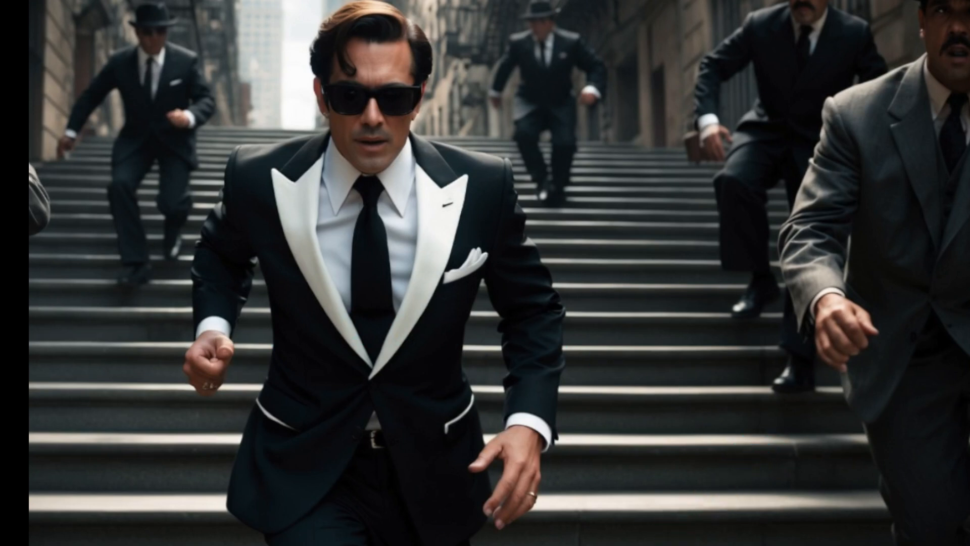
key("Right")
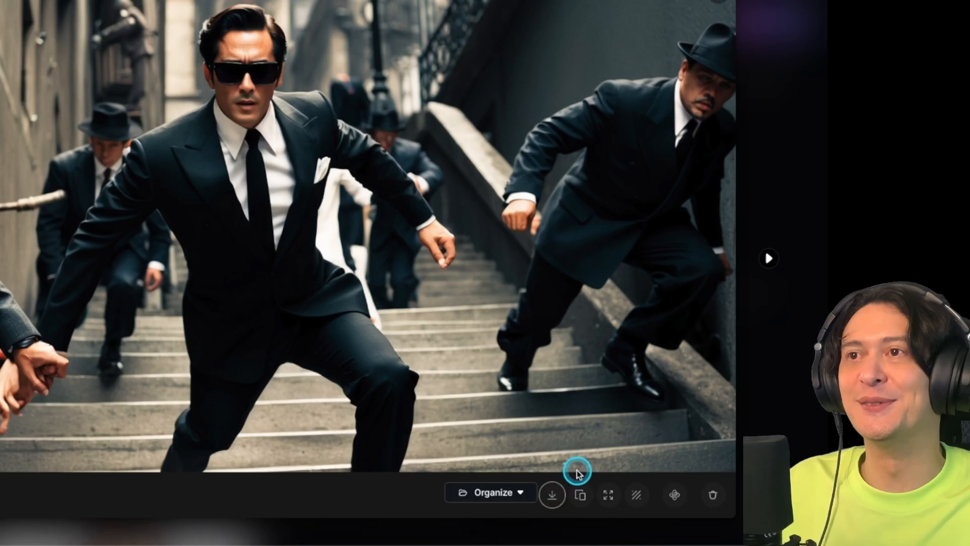
key("Left")
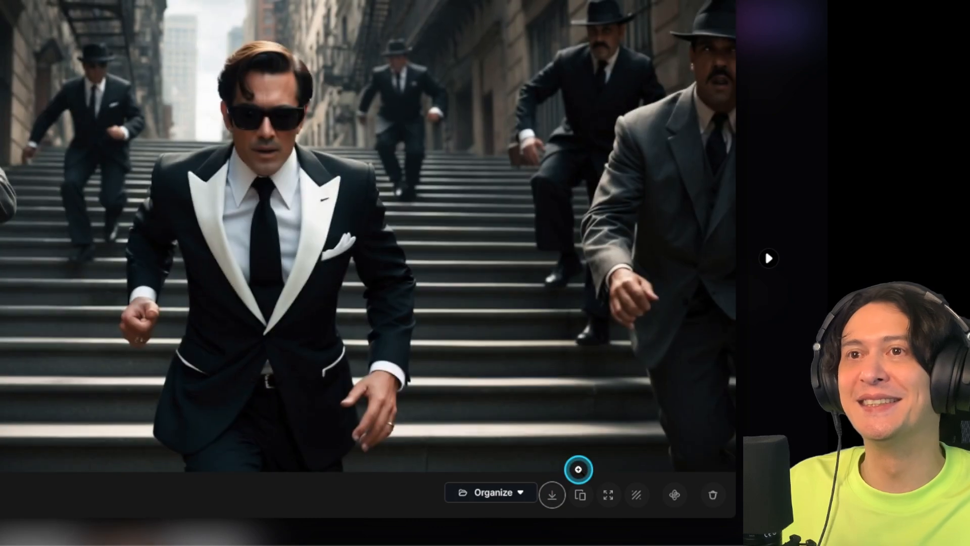
key("Right")
key("Right")
key("Left")
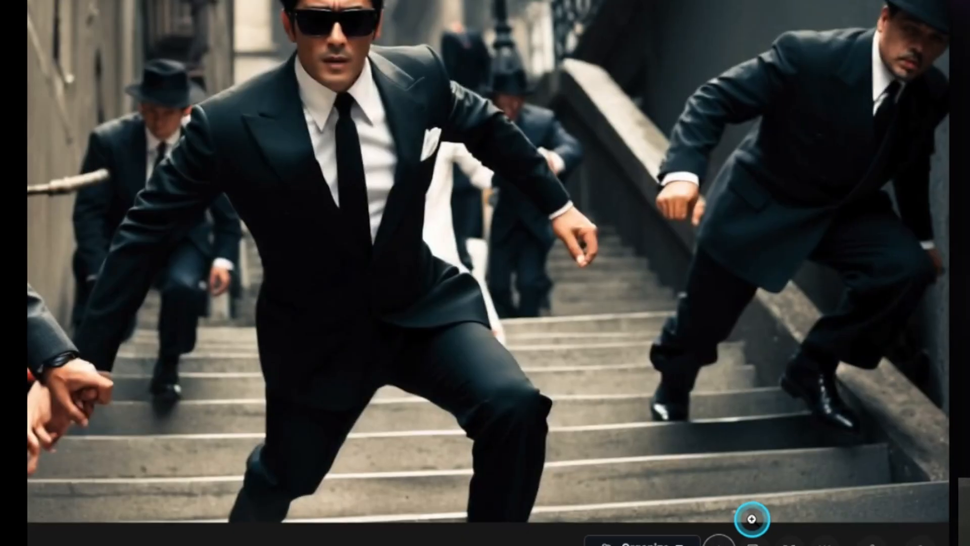
key("Right")
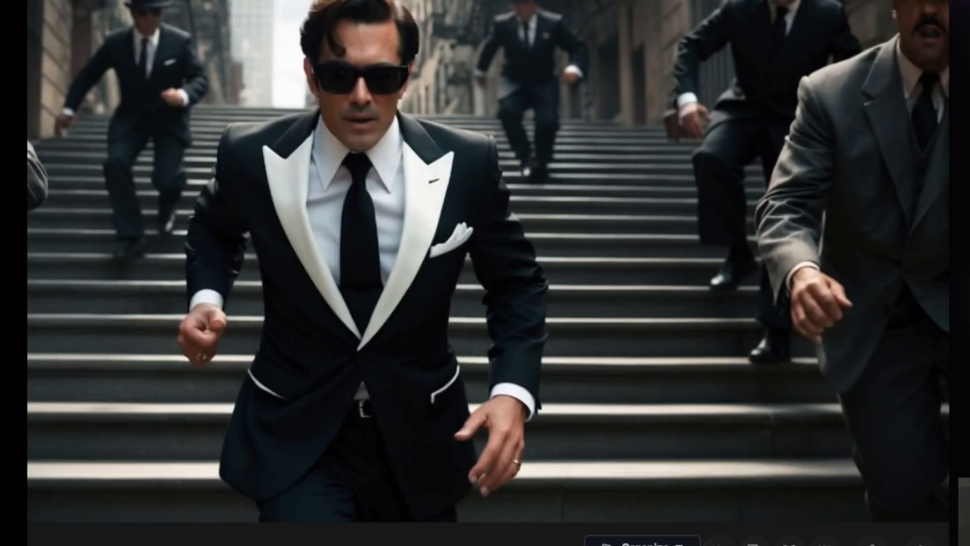
key("Escape")
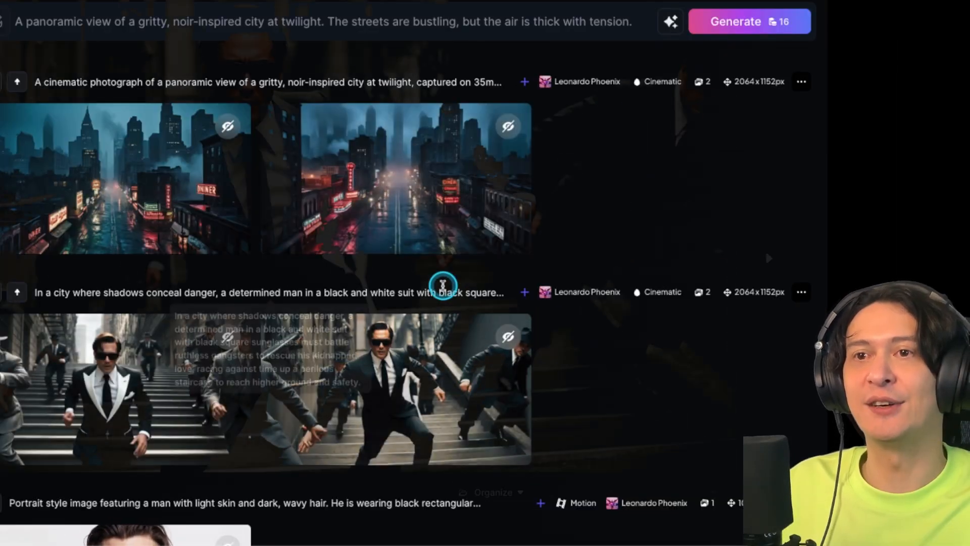
left_click(243, 326)
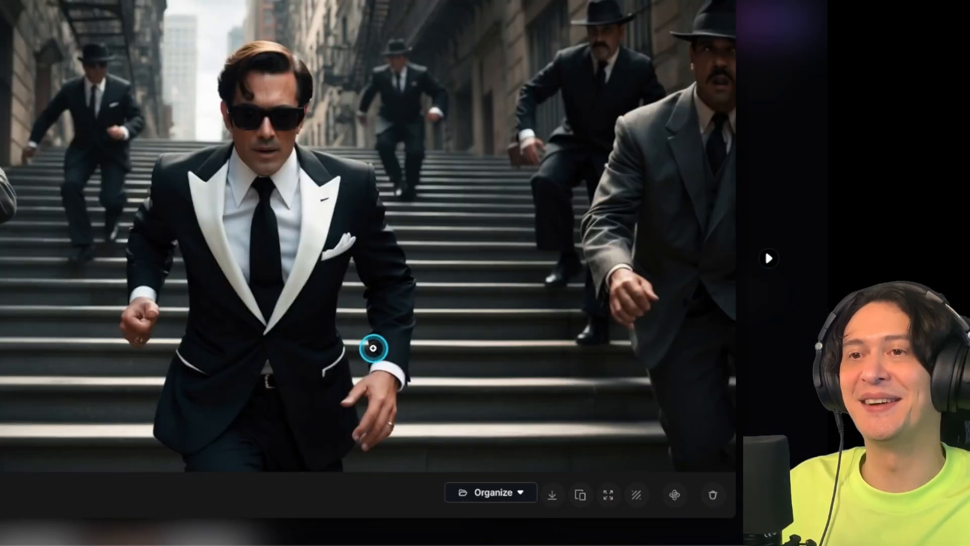
left_click(761, 144)
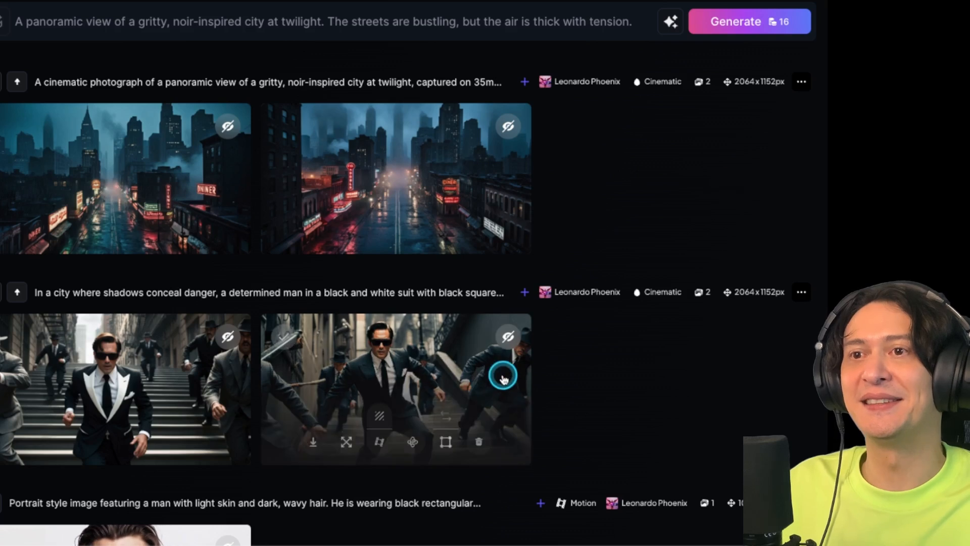
Step: Download the generated noir city image with the foggy central street and view the other city image
left_click(437, 222)
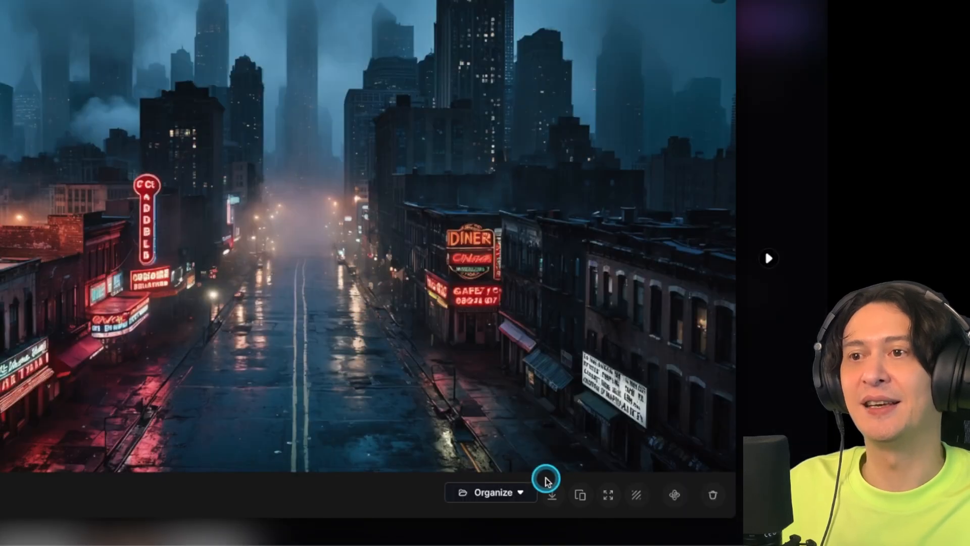
left_click(552, 499)
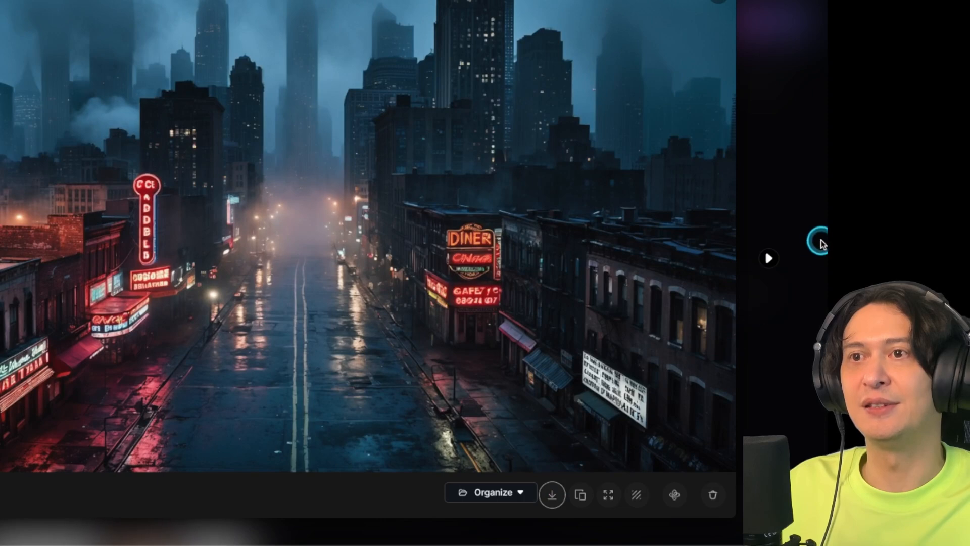
key("Right")
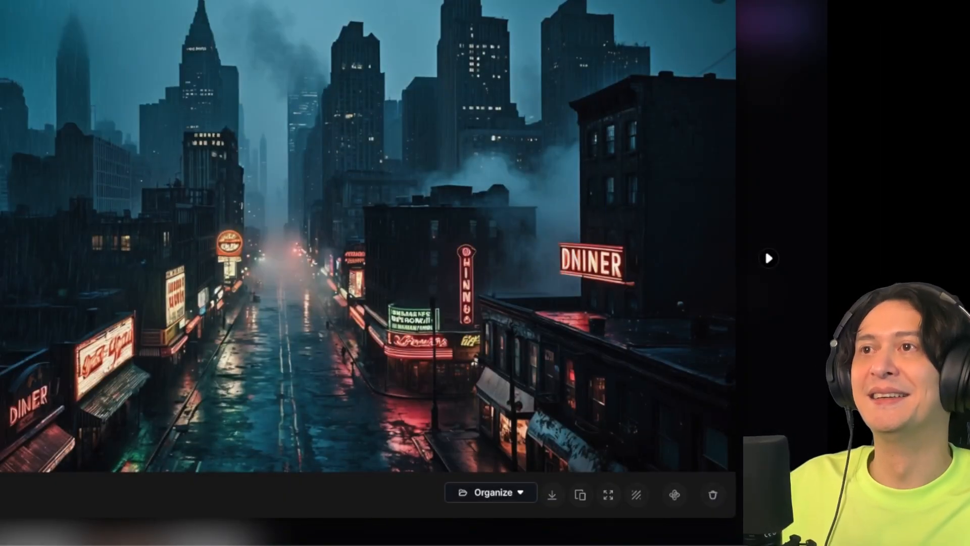
left_click(719, 1)
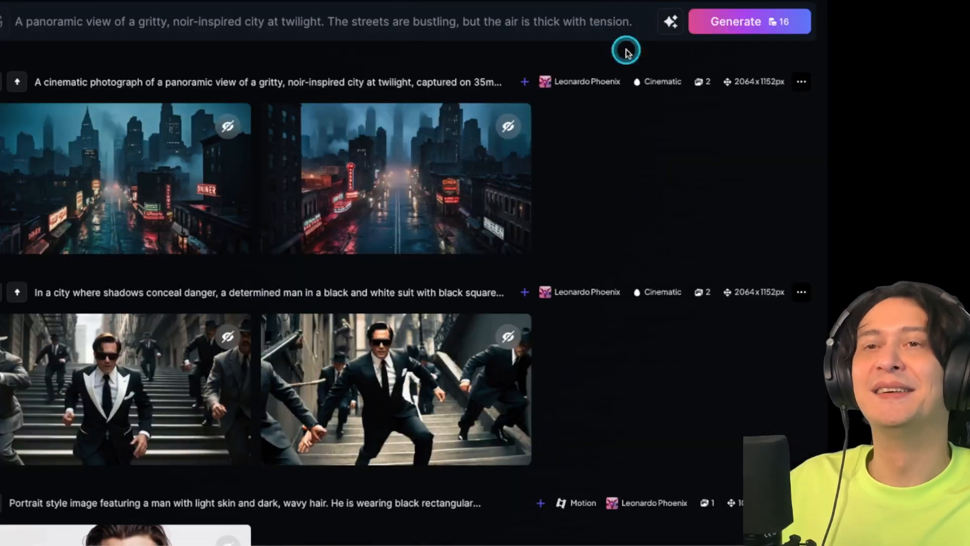
Step: Compare the two enlarged noir city images, examining the streets and the lettering on their neon signs
left_click(70, 22)
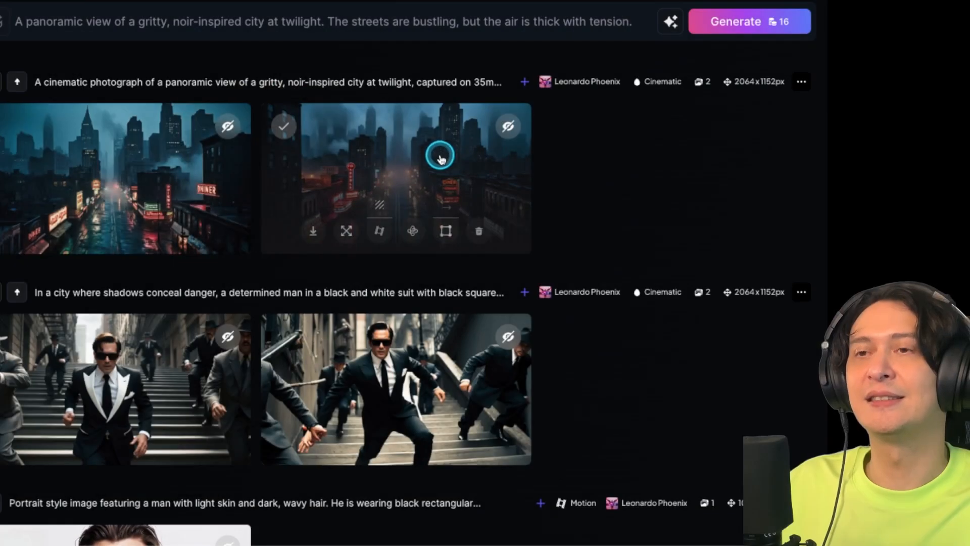
left_click(439, 154)
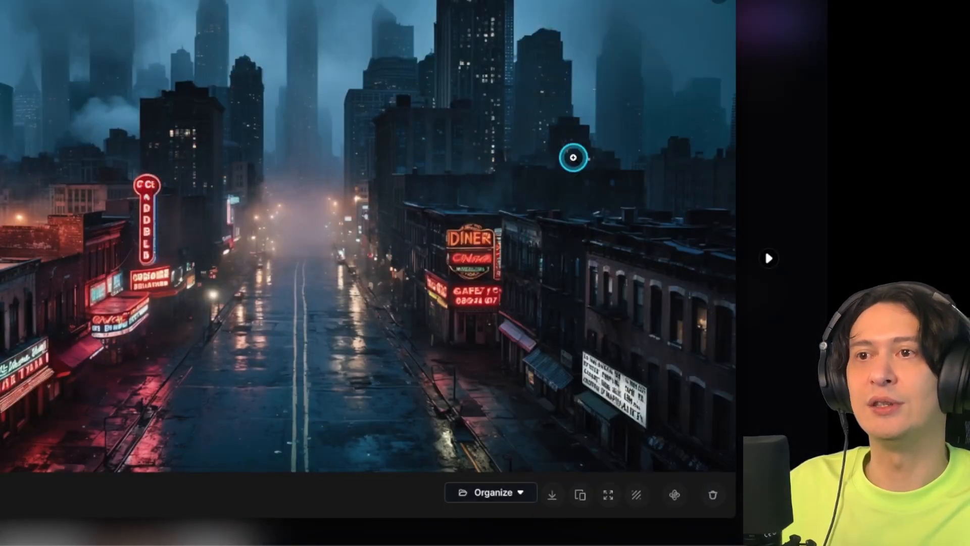
left_click(720, 2)
left_click(150, 160)
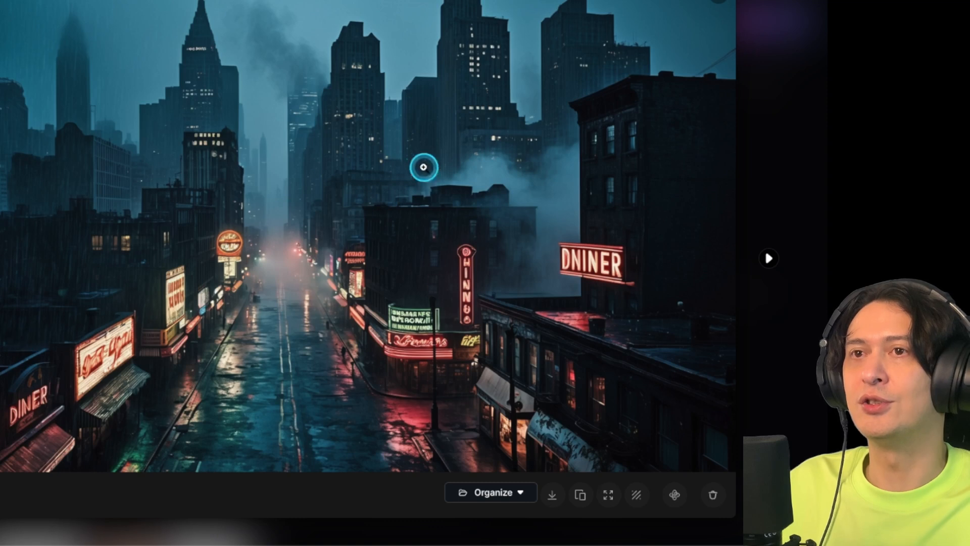
key("Right")
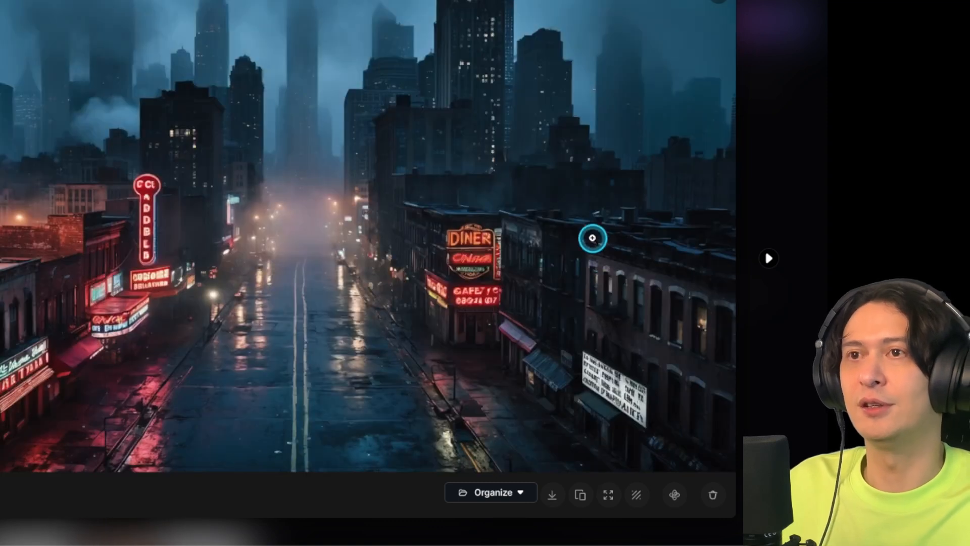
key("Left")
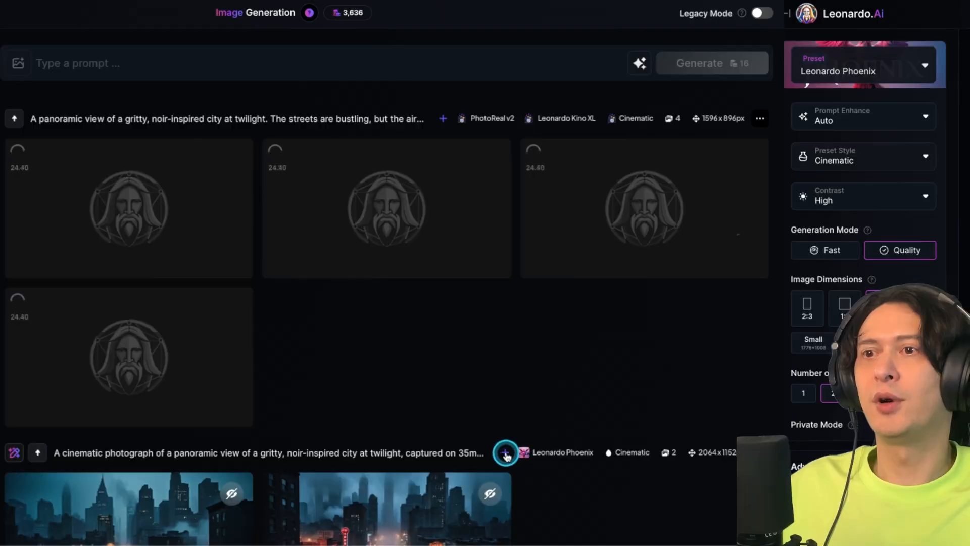
Step: Expand the full enhanced prompt of the Leonardo Phoenix noir city generation and read its description
left_click(506, 453)
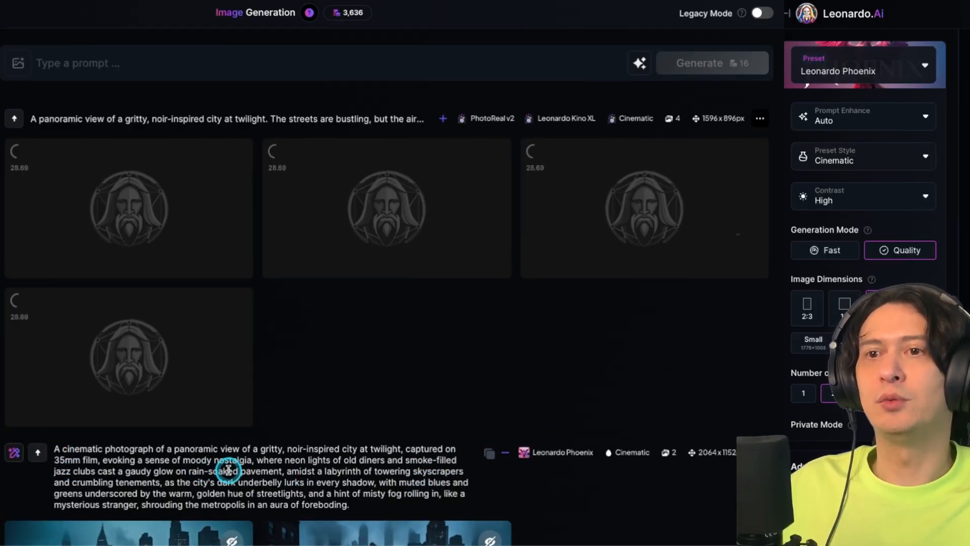
left_click_drag(60, 450, 327, 485)
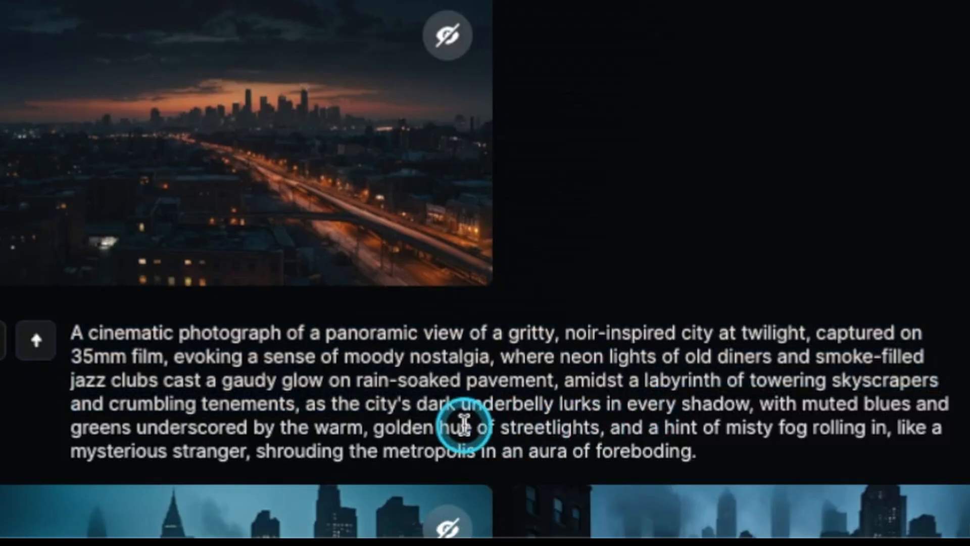
Step: Read the enhanced Leonardo Phoenix noir city prompt from its opening words through the description of muted blues and greens
left_click_drag(299, 425, 64, 330)
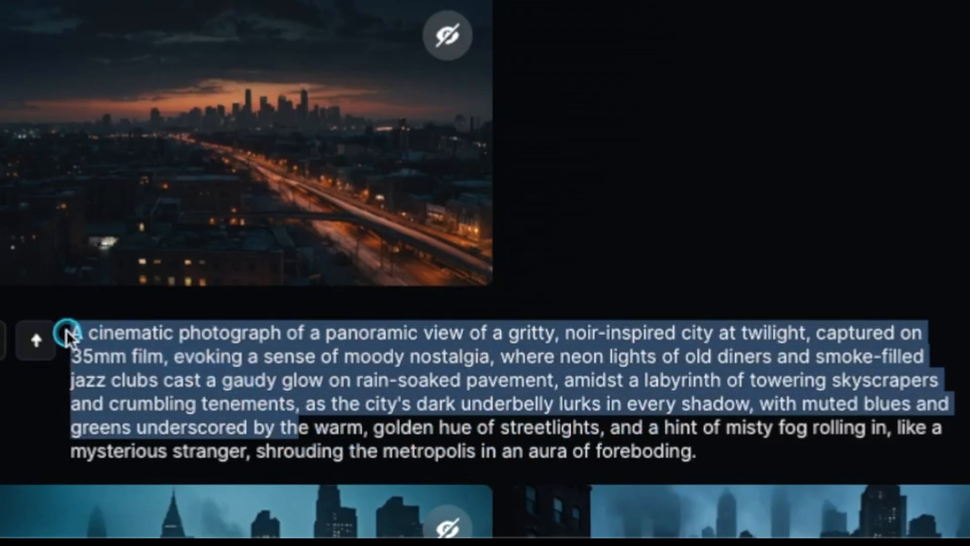
left_click(353, 374)
left_click_drag(372, 425, 95, 324)
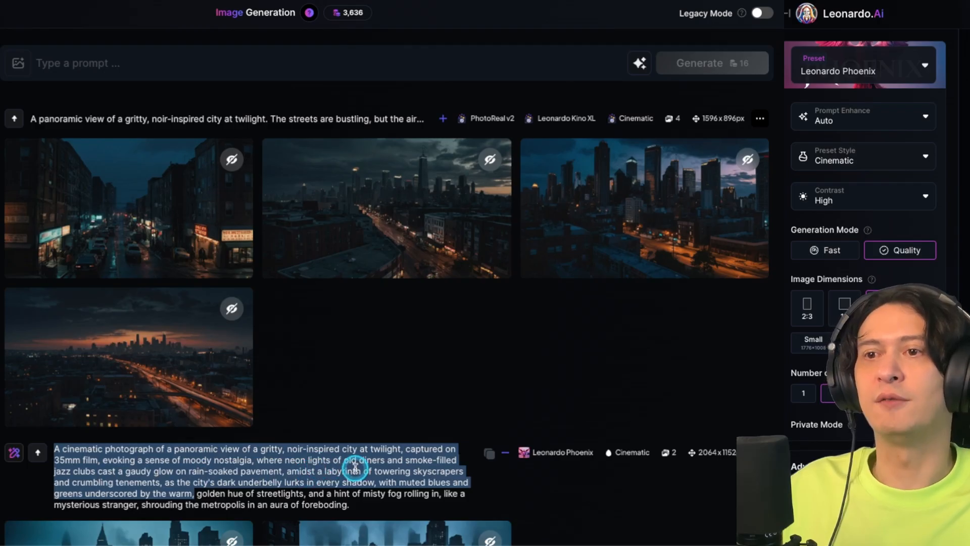
Step: View the enlarged PhotoReal v2 city images, comparing the rainy street scene with the skyline shots
left_click(124, 212)
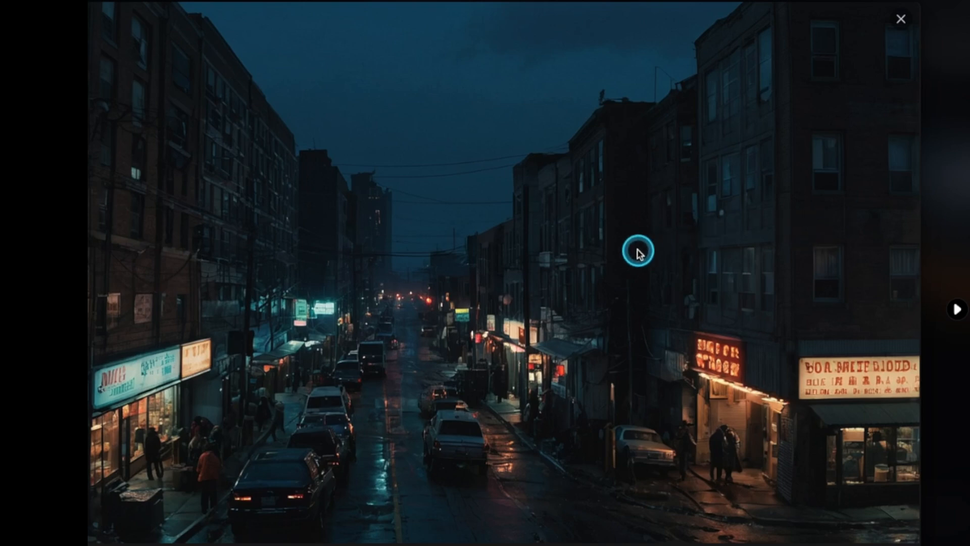
left_click(957, 309)
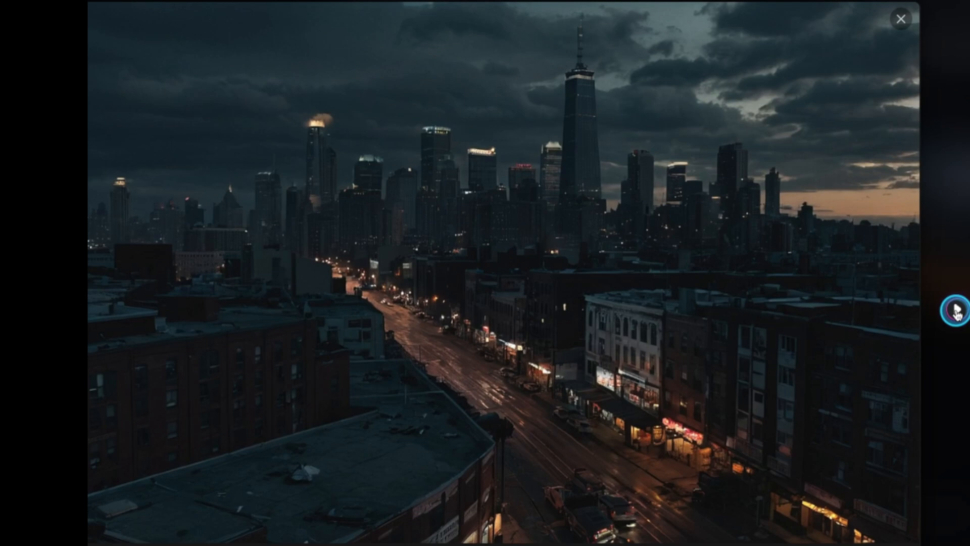
left_click(957, 309)
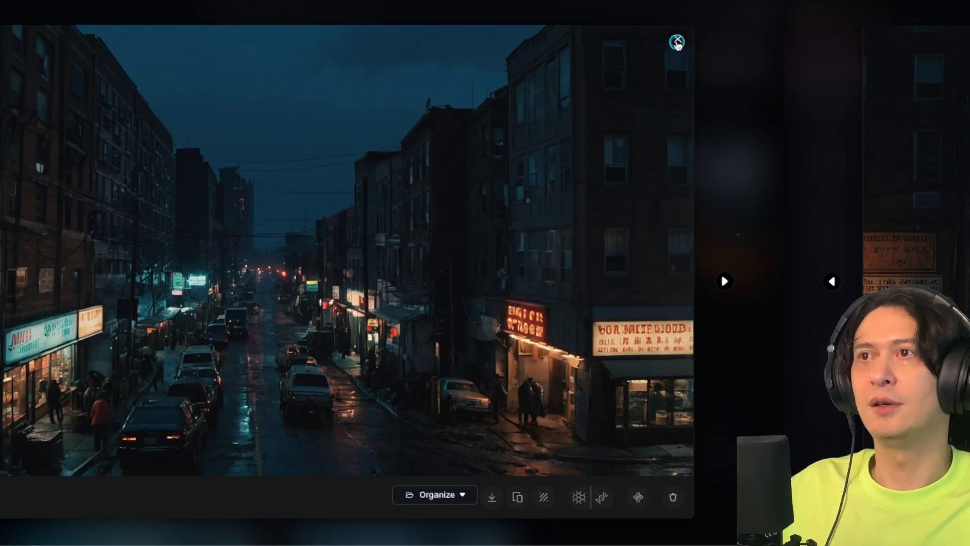
left_click(902, 19)
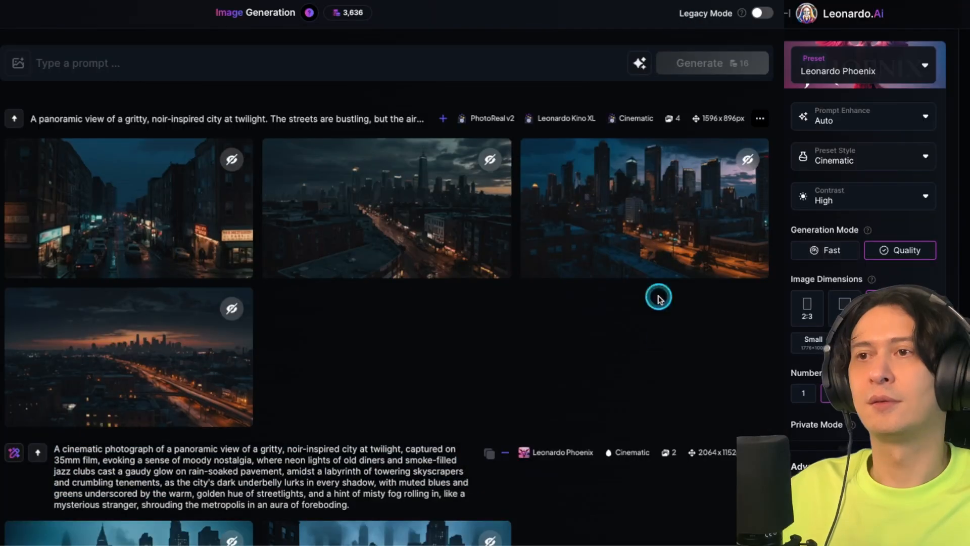
Step: Download the PhotoReal v2 image of the rainy street with shop signs and view the other skyline images enlarged
left_click(143, 201)
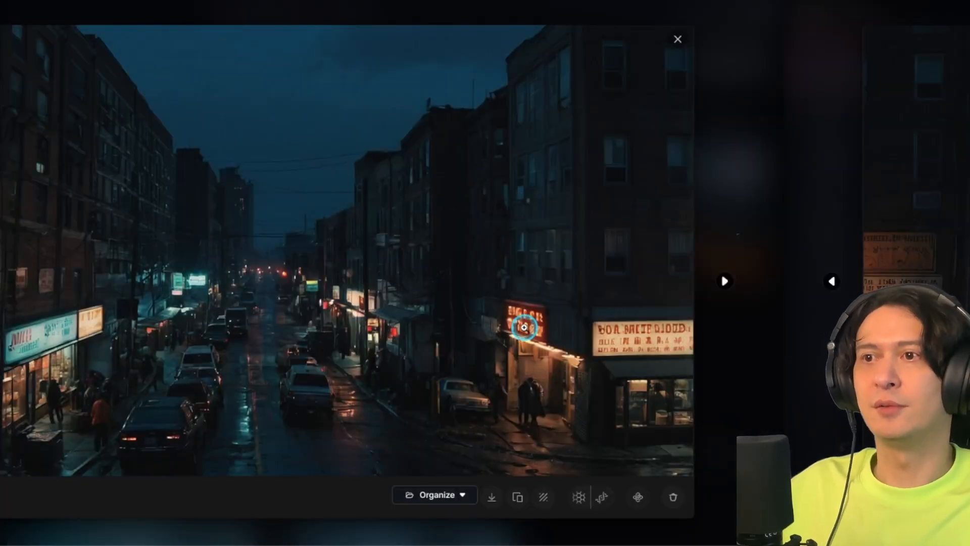
left_click(493, 498)
left_click(493, 500)
key("Right")
key("Right")
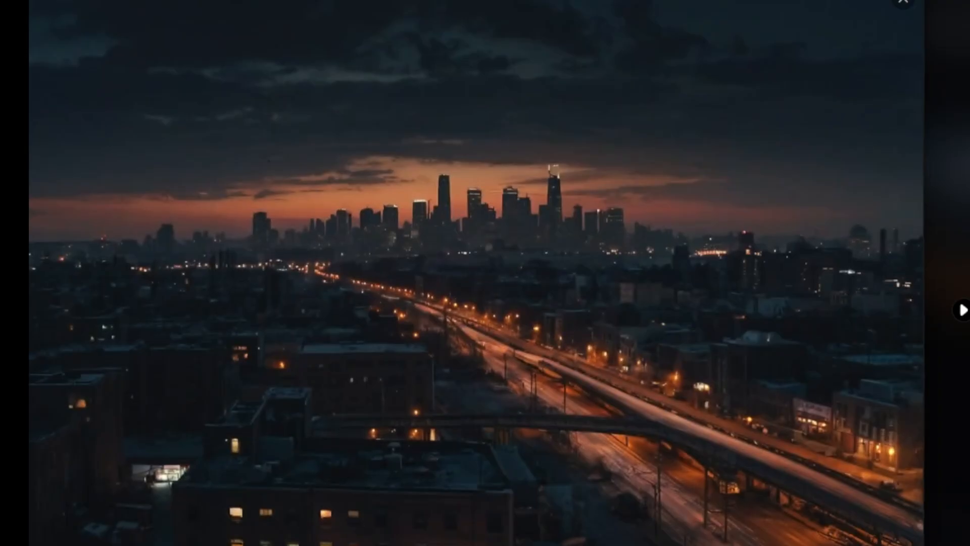
key("Right")
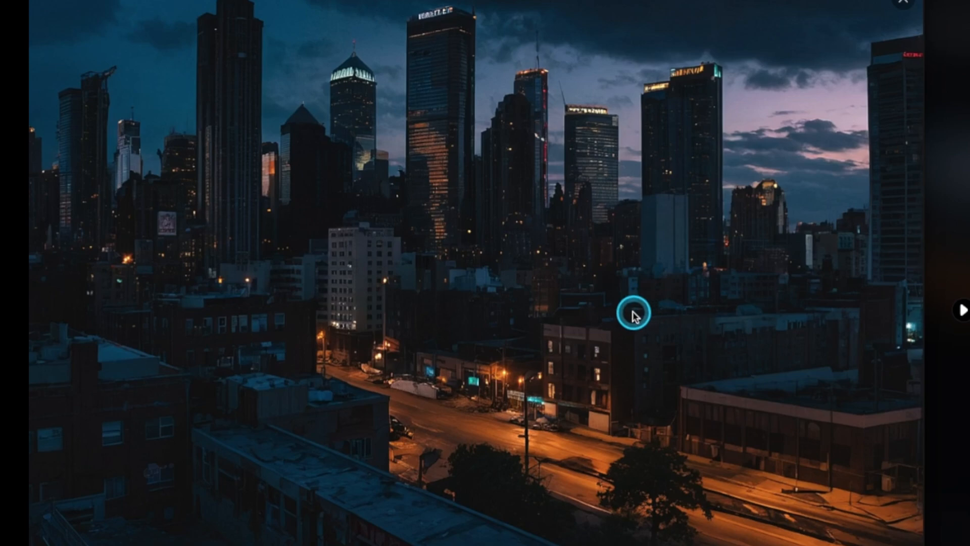
key("Escape")
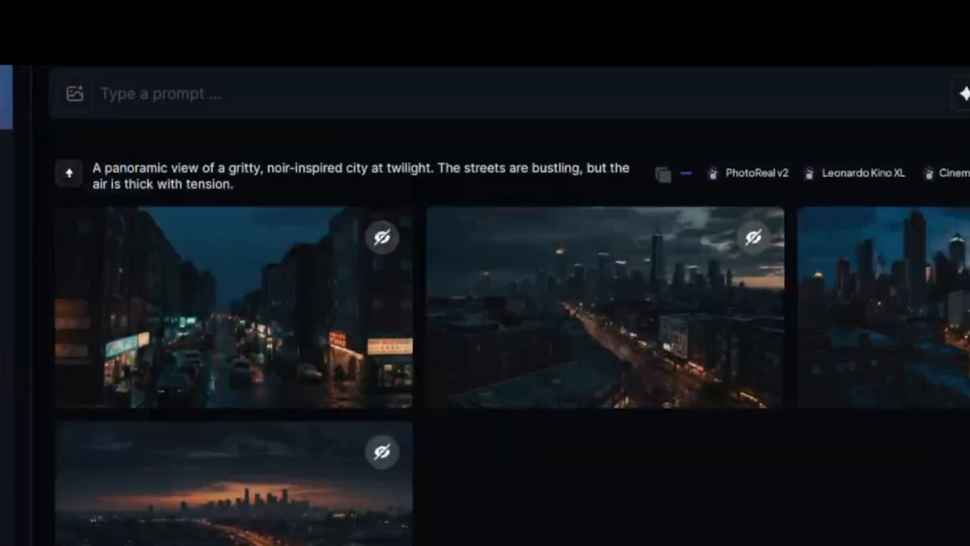
Step: Generate images from a prompt joining the outline's description of the suited man in square sunglasses with the noir-inspired city at twilight sentence
left_click(366, 150)
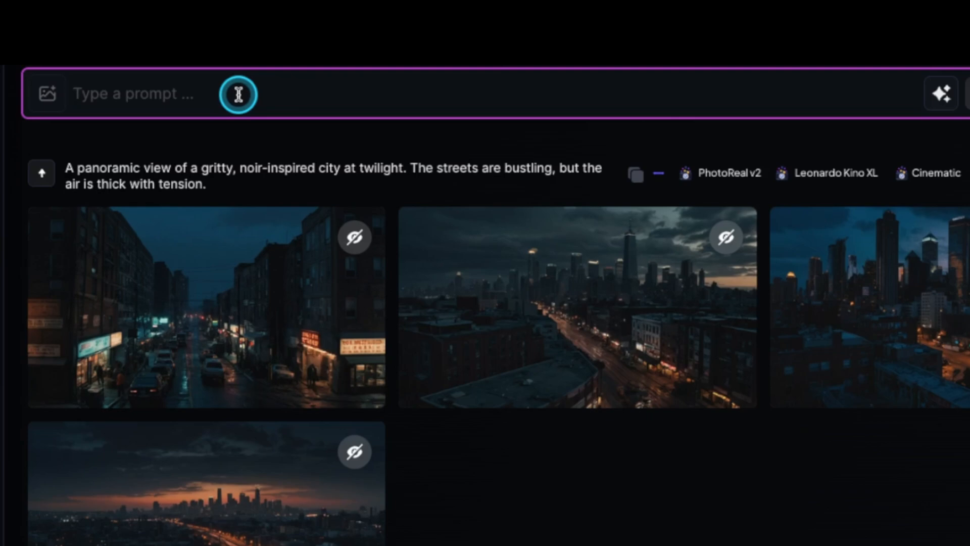
type("Focus on Ethan Blackwood, a man in his mid-30s, wearing a sharp black and white suit and black square sunglasses. He's walking with purpose through the crowded streets.")
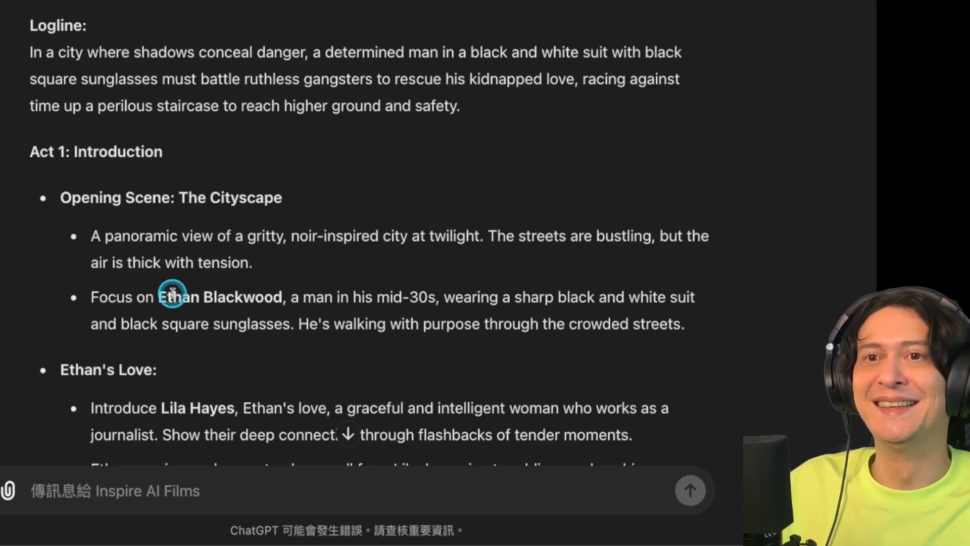
left_click_drag(256, 264, 113, 241)
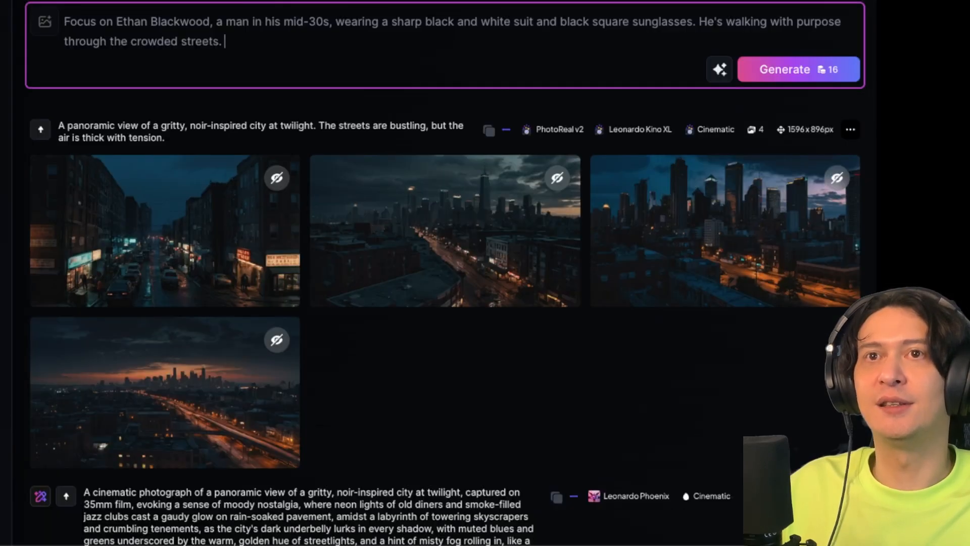
left_click(294, 73)
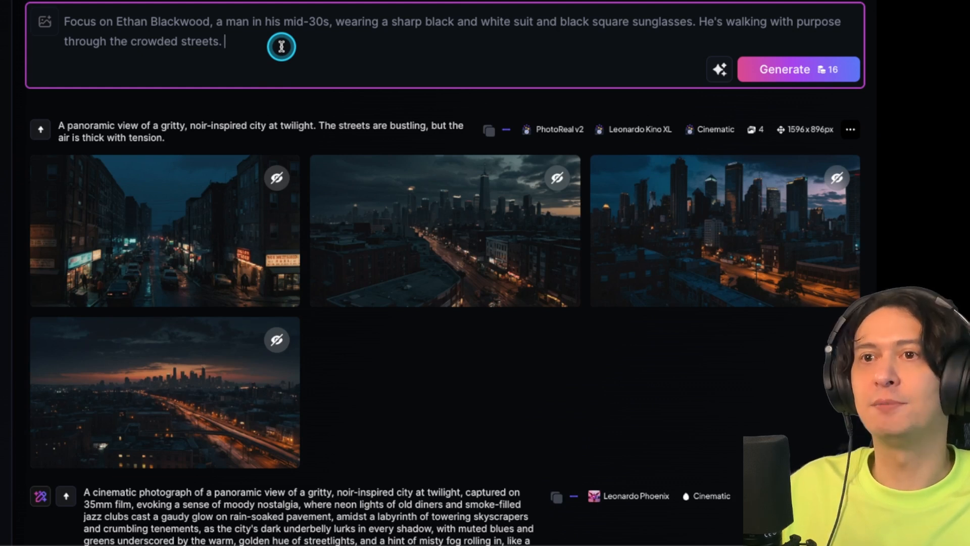
type("A panoramic view of a gritty, noir-inspired city at twilight. The streets are bustling, but the air is thick with tension.")
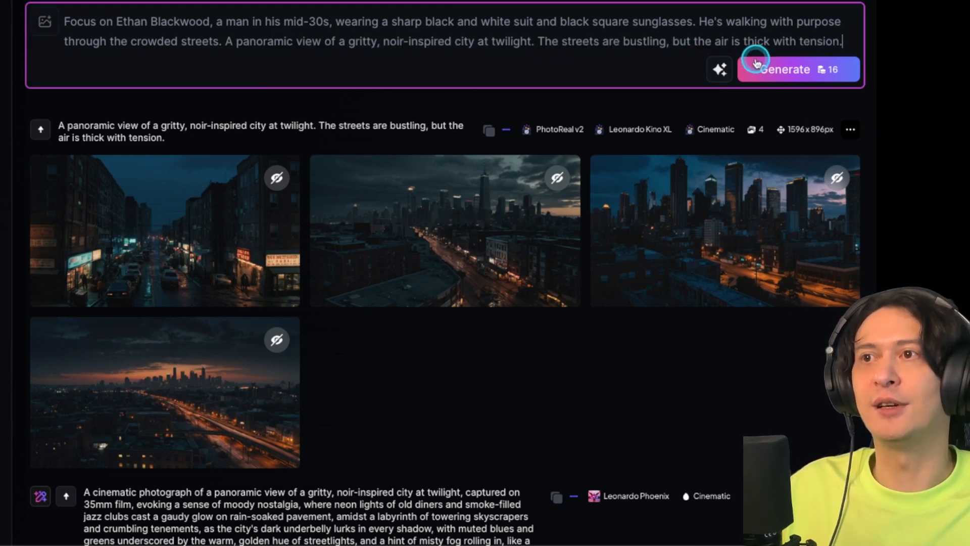
left_click(776, 68)
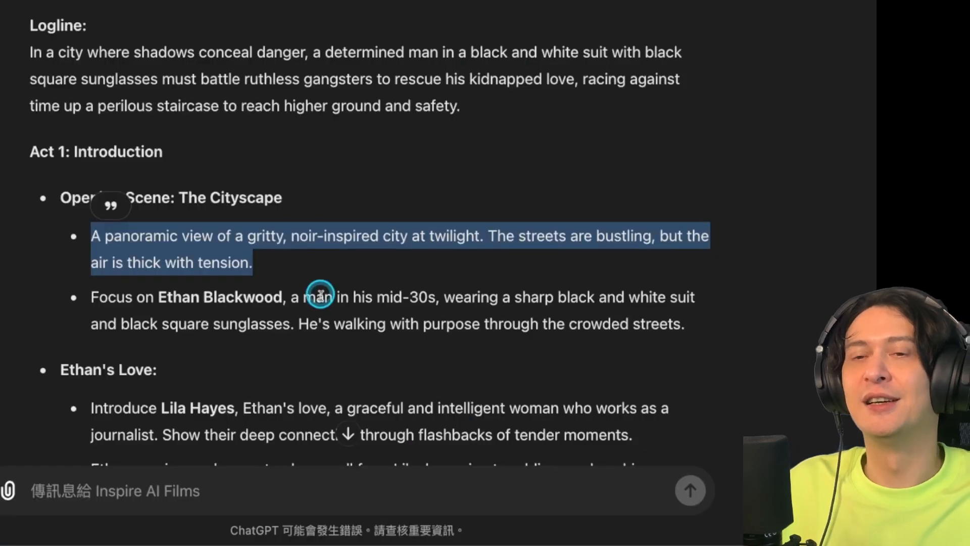
Step: Replace the prompt with the outline's text about the graceful journalist and flashbacks of tender moments, and generate the images
scroll(321, 295, "down", 4)
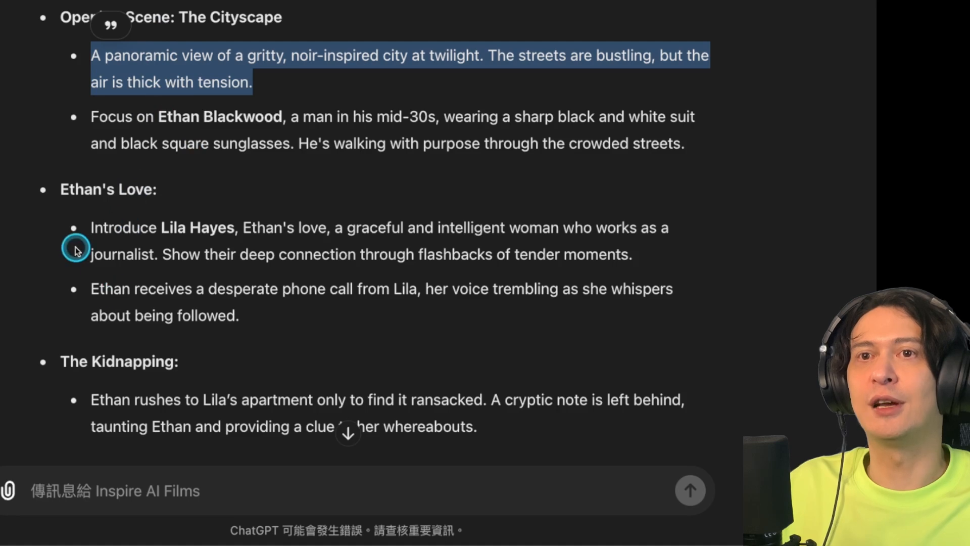
left_click(329, 289)
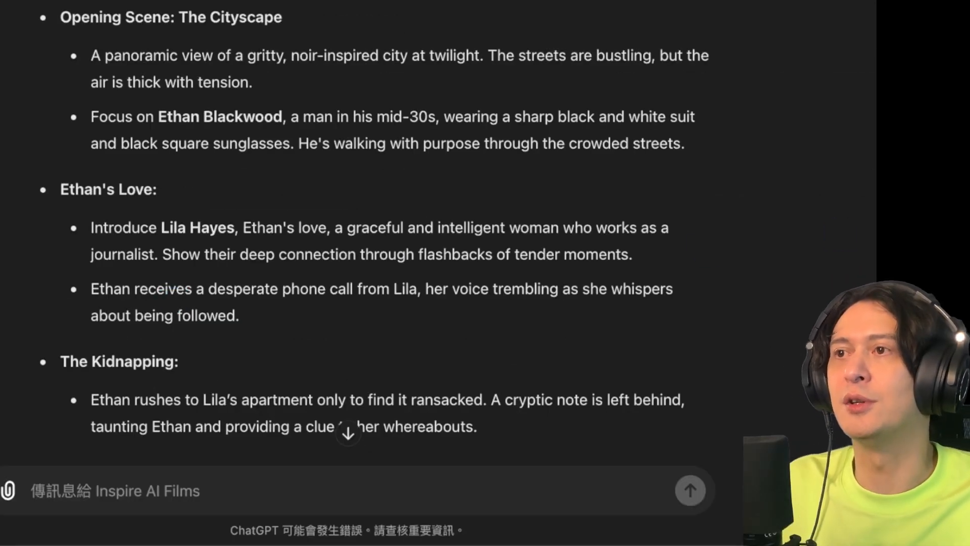
left_click_drag(161, 228, 622, 255)
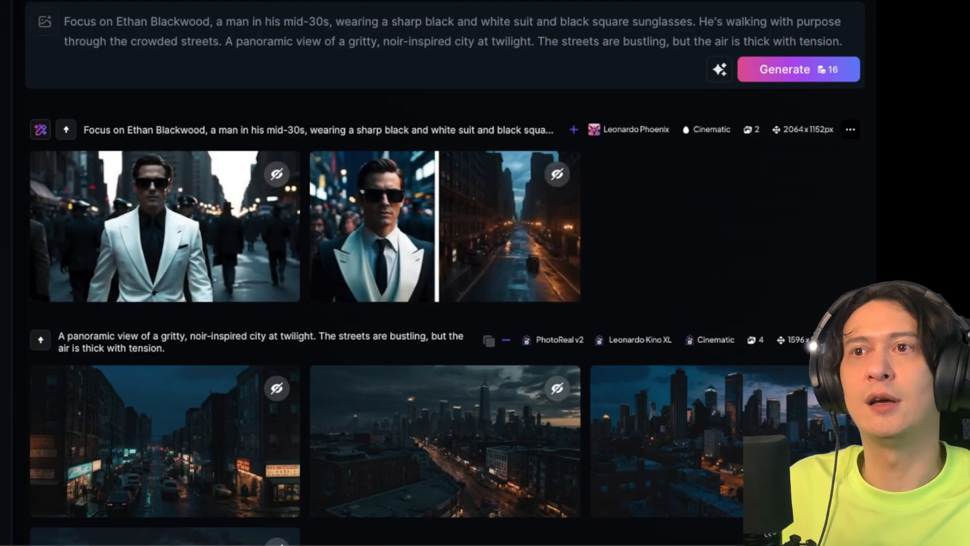
triple_click(194, 43)
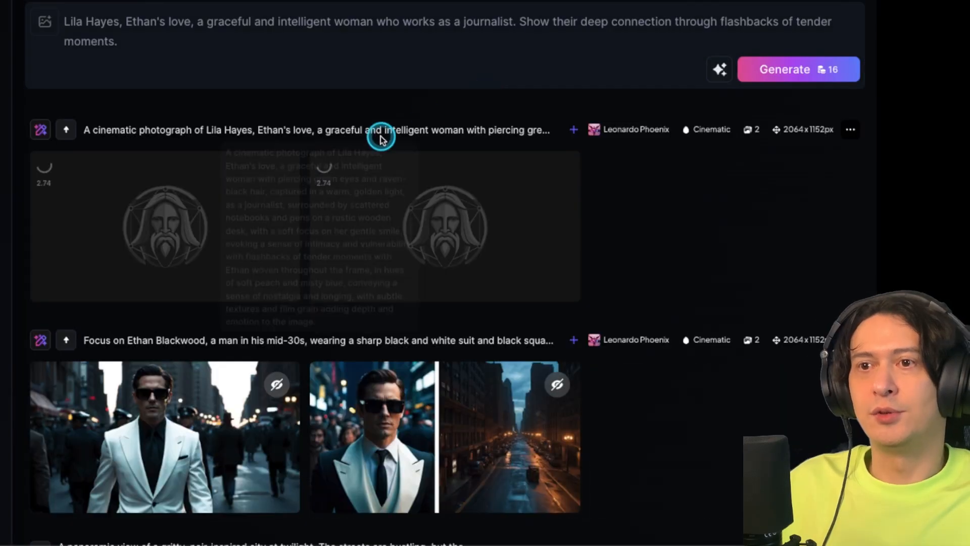
Step: View the suited-man images enlarged and generate a private Image2Motion video from the split portrait-and-street image at motion strength 5
scroll(579, 232, "down", 1)
scroll(606, 243, "down", 3)
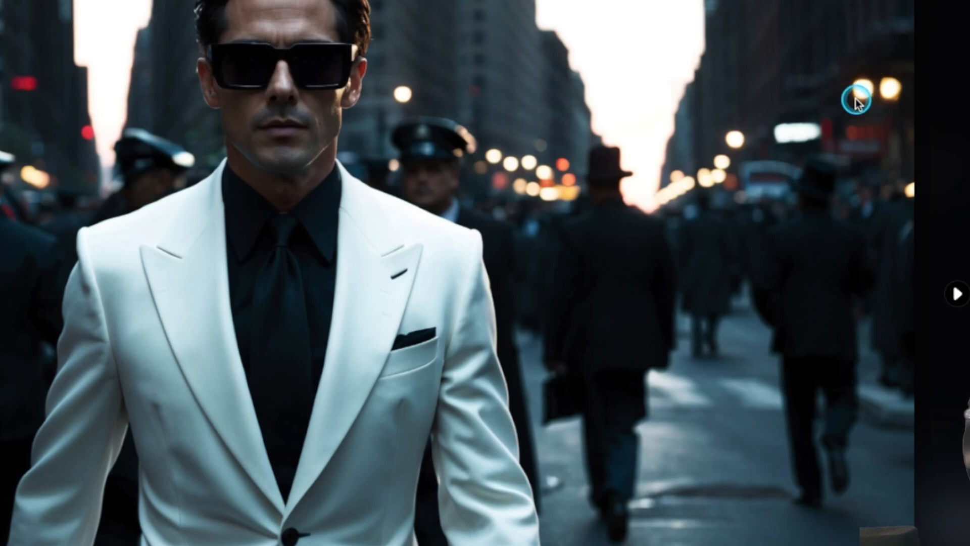
key("Left")
key("Right")
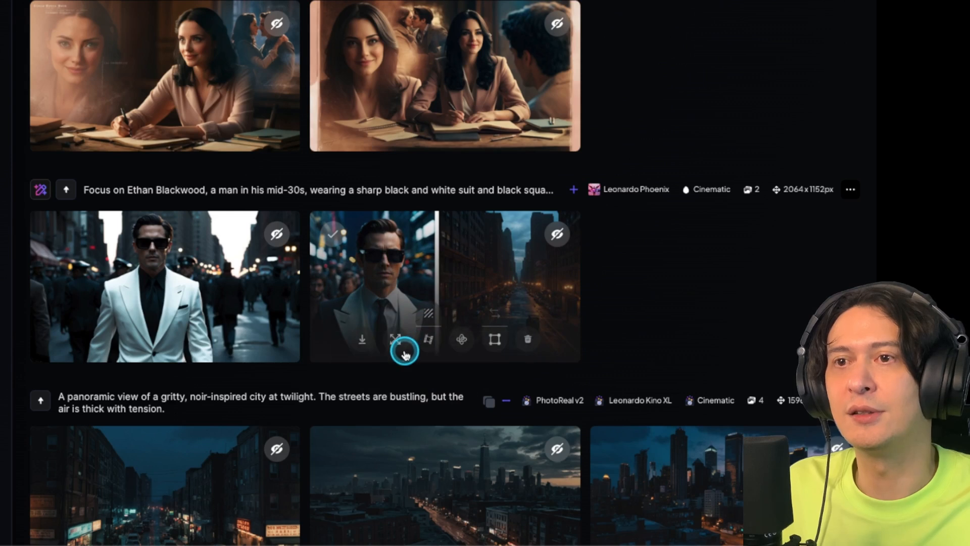
left_click(430, 340)
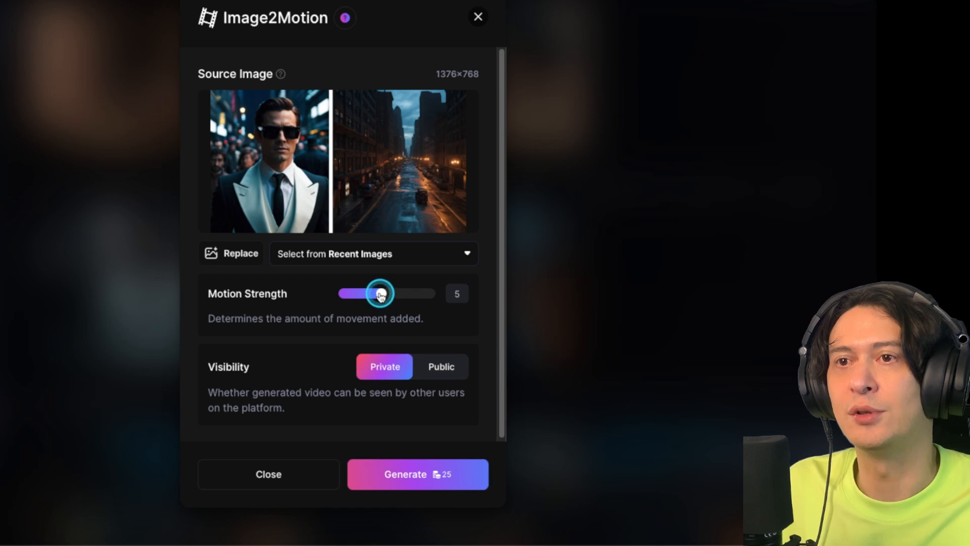
left_click(426, 479)
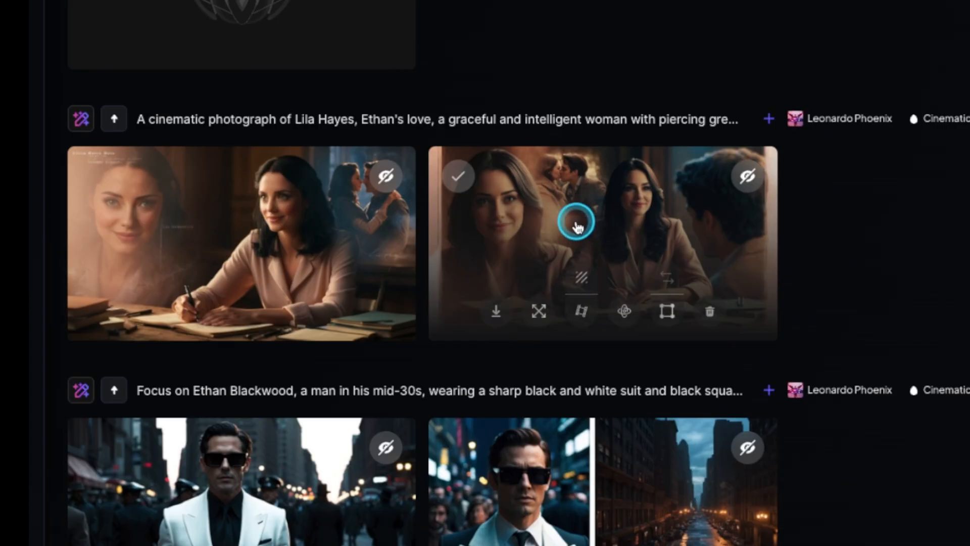
Step: Enlarge the generated image of the journalist writing at her desk and download it
left_click(575, 221)
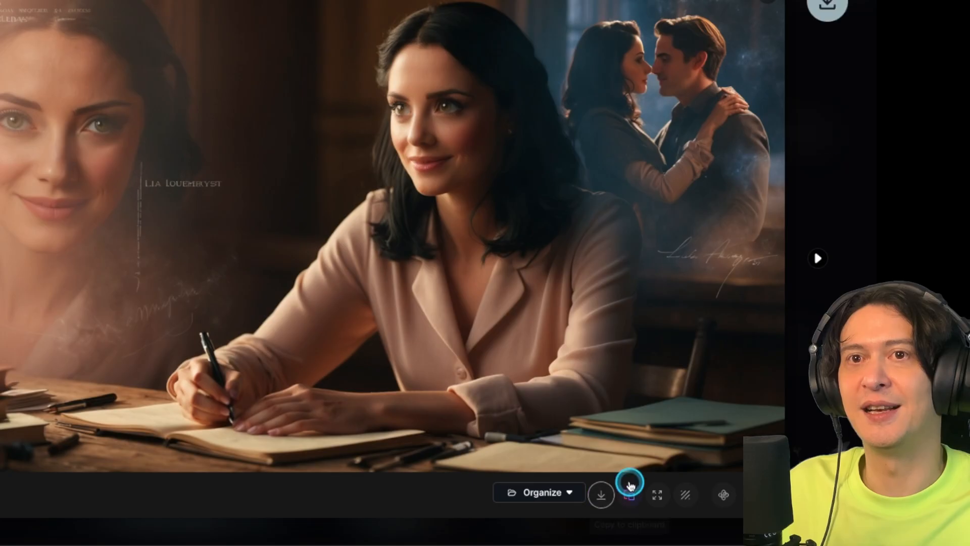
key("Escape")
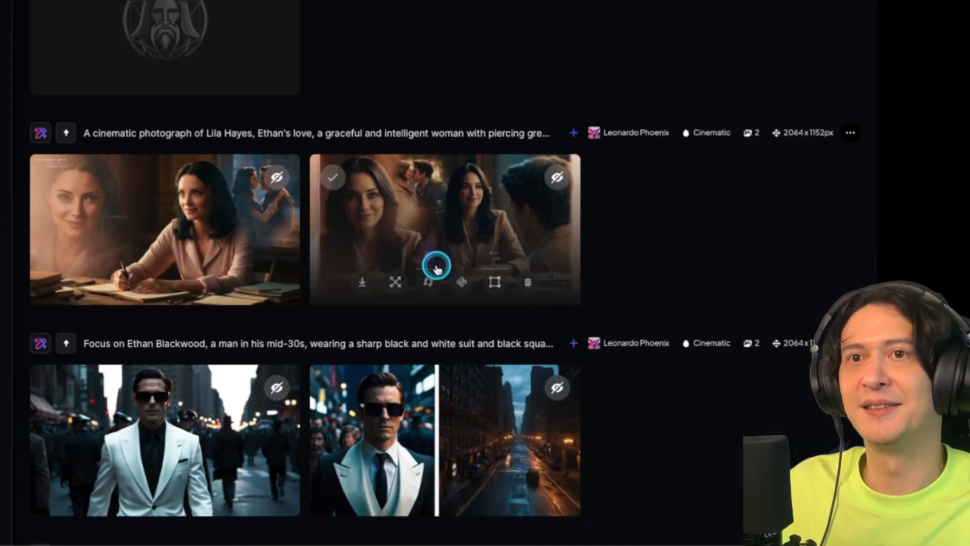
Step: Expand the journalist generation's enhanced prompt and compare it with the short original prompt, noting the Leonardo Phoenix preset used
left_click(572, 135)
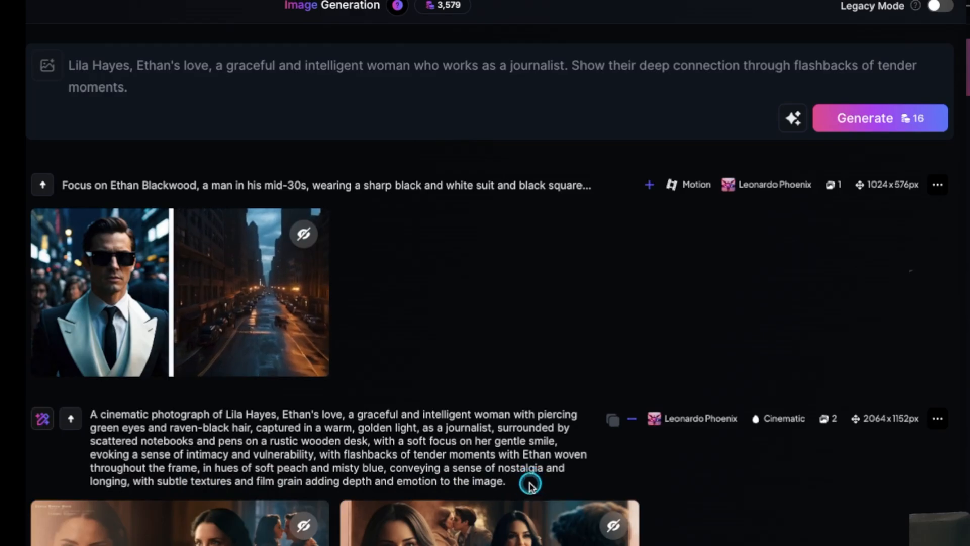
triple_click(246, 396)
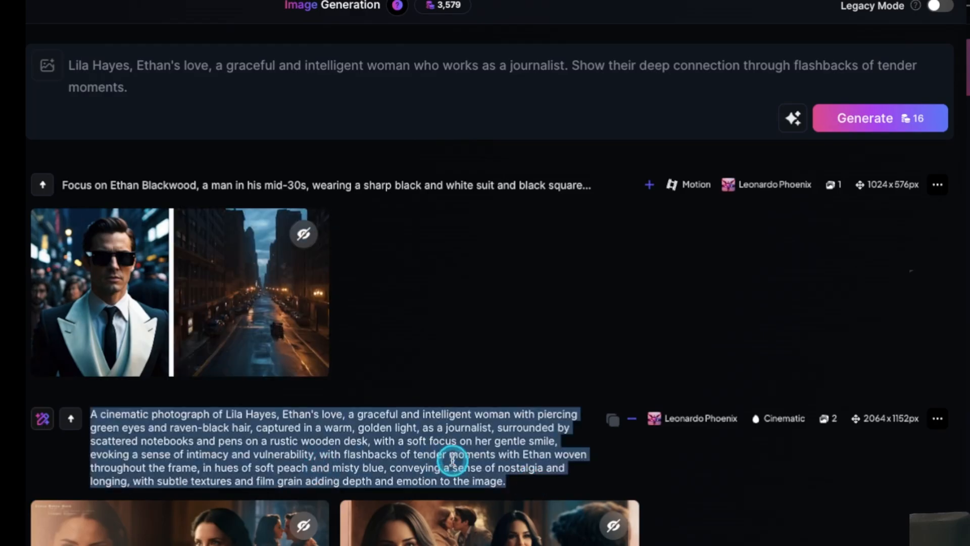
left_click(147, 33)
left_click(158, 84)
left_click_drag(158, 84, 70, 65)
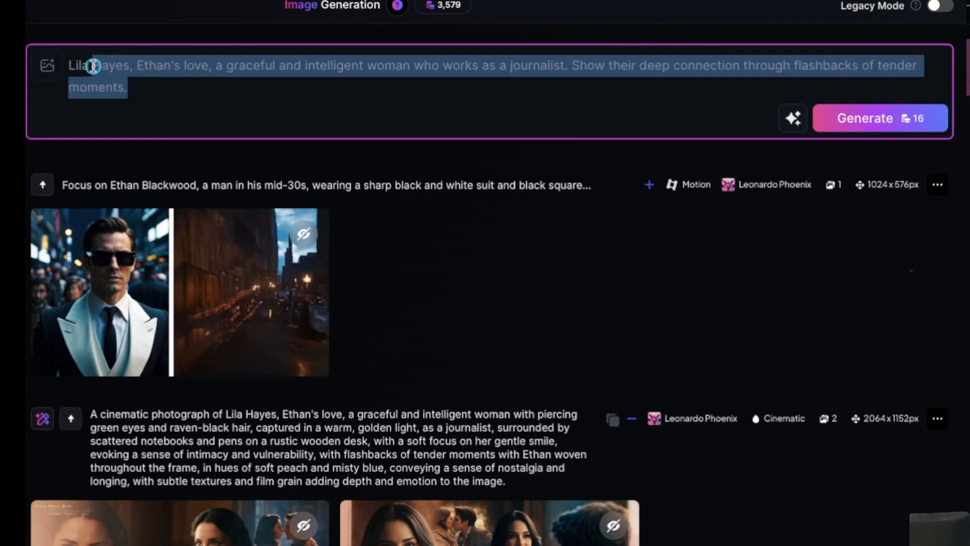
left_click(186, 89)
left_click_drag(186, 89, 82, 54)
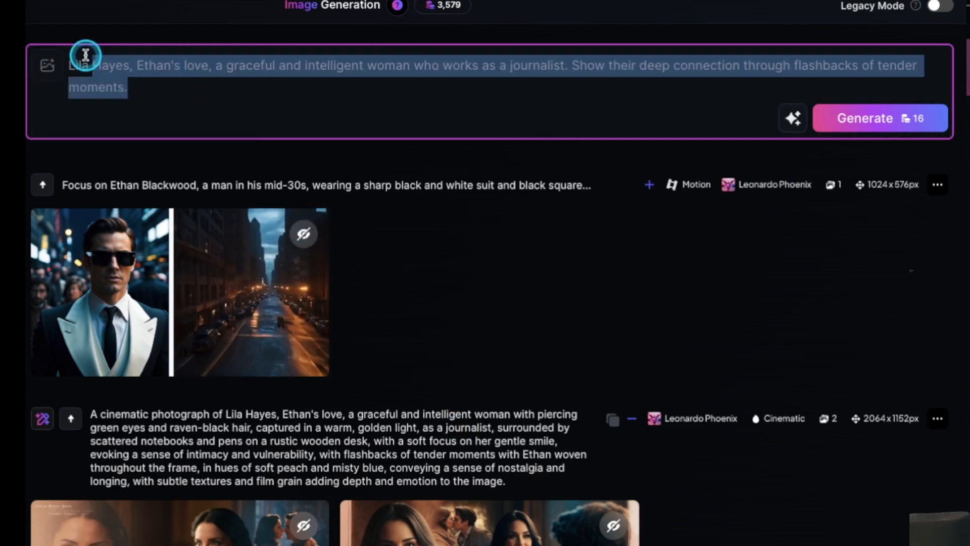
triple_click(471, 461)
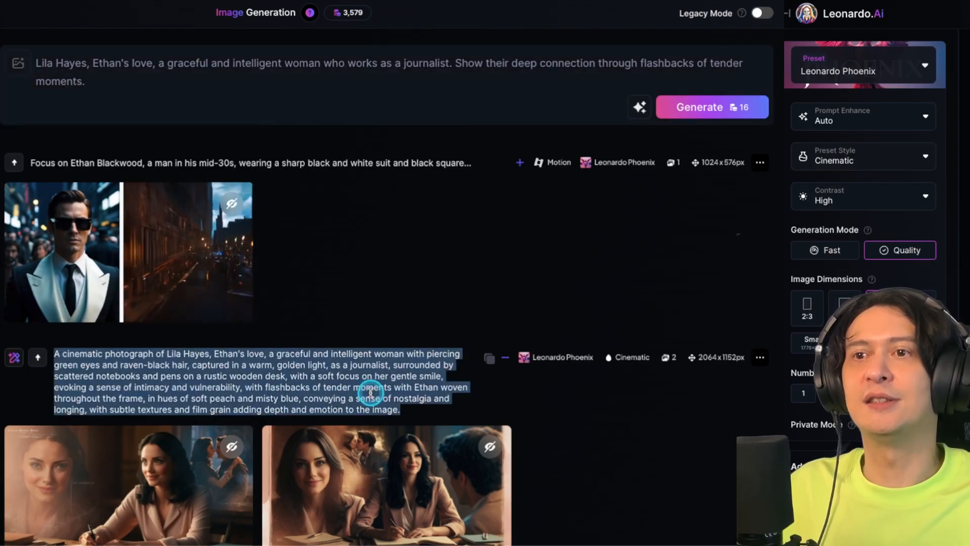
left_click(371, 393)
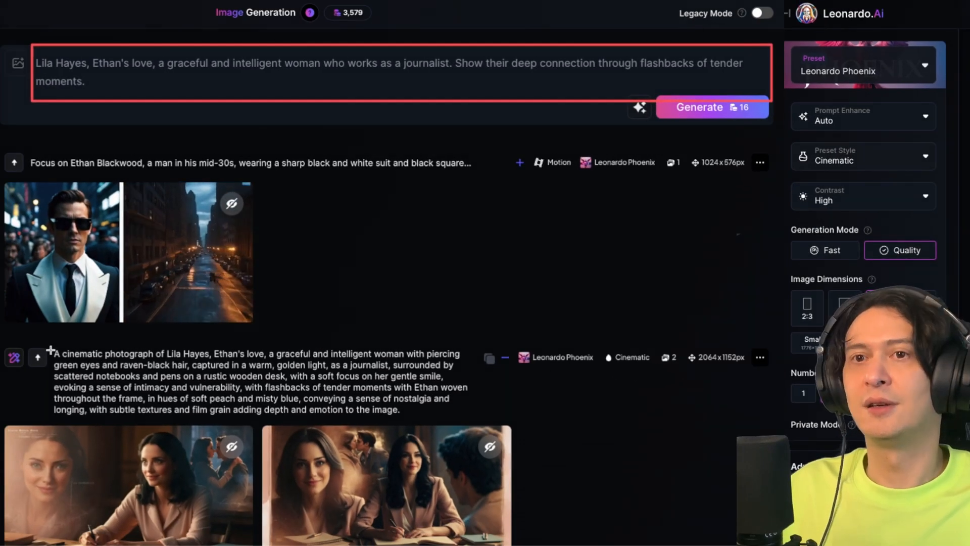
mouse_move(158, 403)
left_mouse_down()
mouse_move(445, 410)
mouse_move(489, 421)
left_mouse_up()
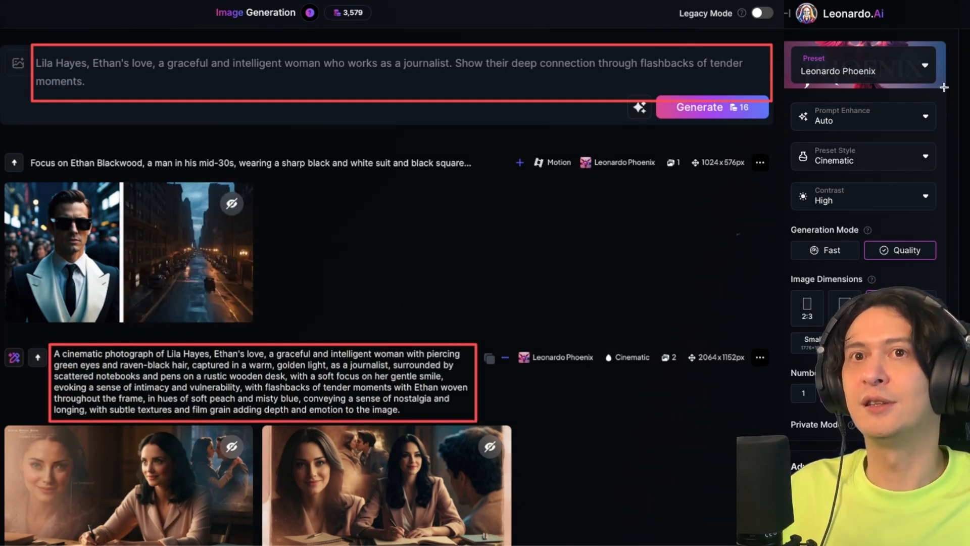
left_click_drag(888, 42, 785, 32)
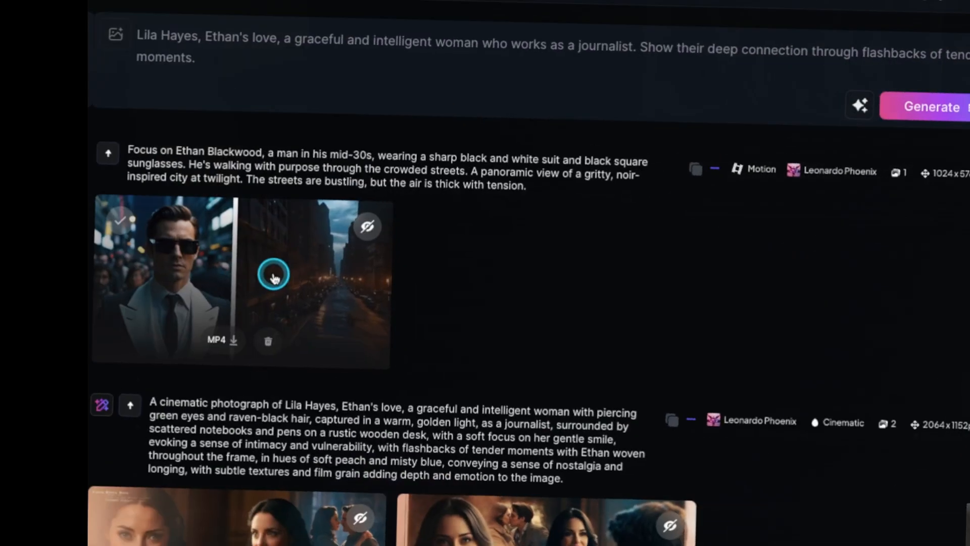
Step: Open the generated motion video of the suited man beside the city street and watch it play
left_click(149, 250)
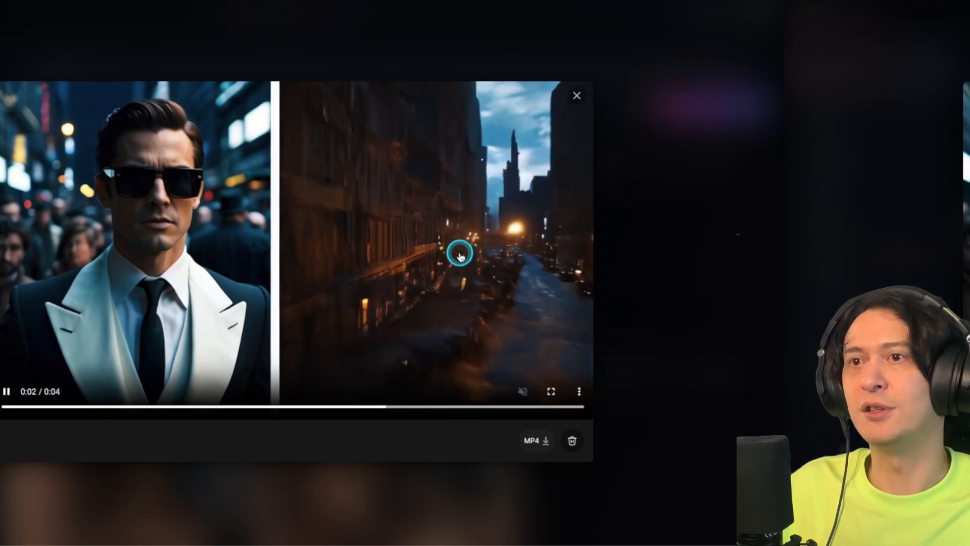
Step: Replay the motion video of the suited man beside the city street and close it
left_click(577, 95)
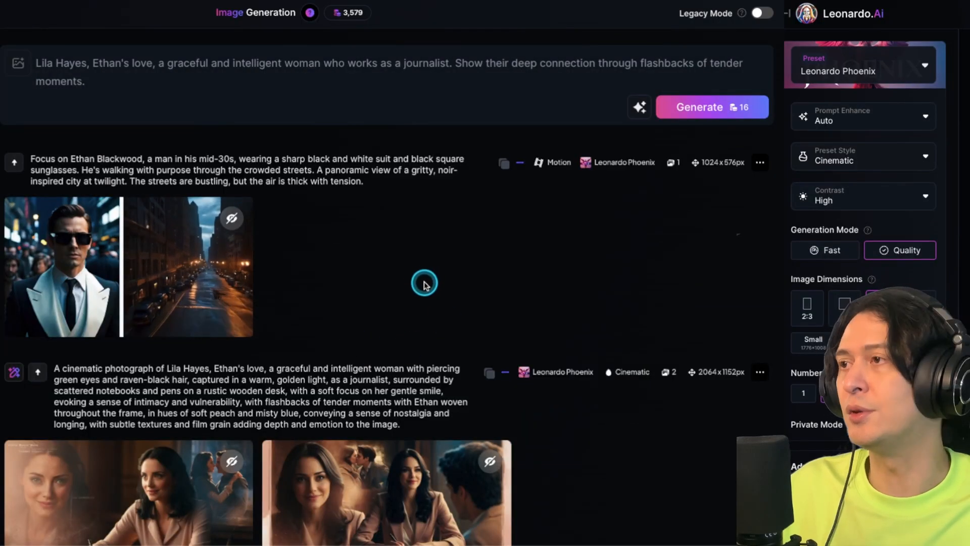
left_click(135, 277)
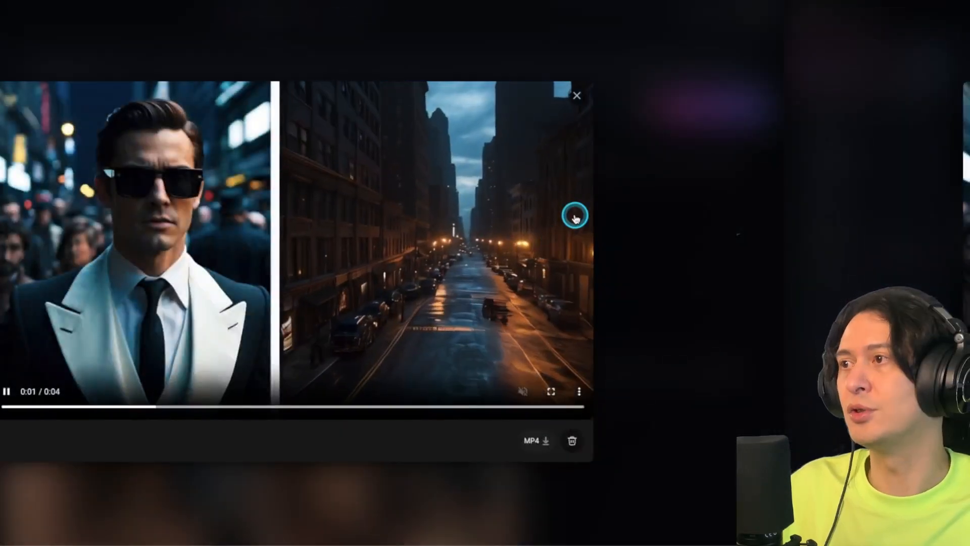
left_click(577, 96)
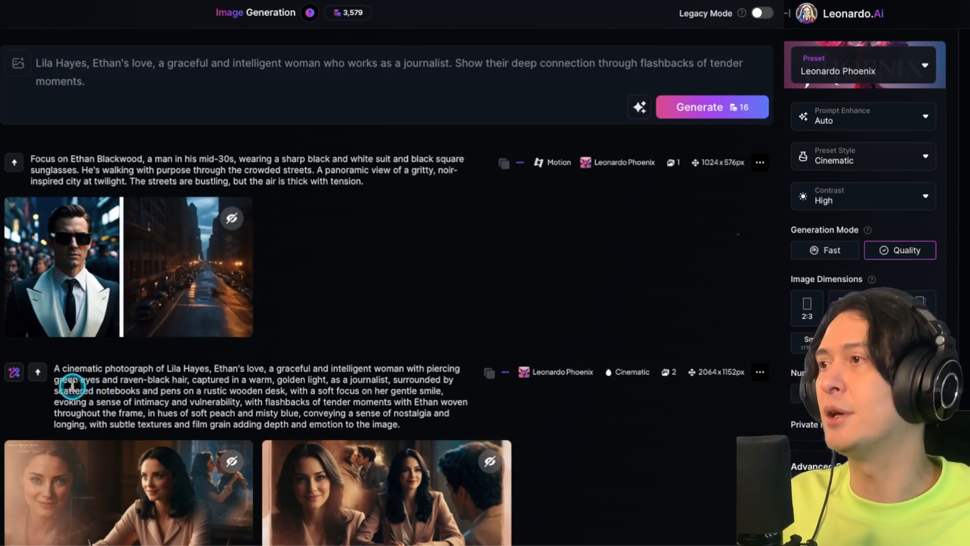
Step: Review the journalist's enhanced prompt and generate a private Image2Motion video from her image with the man facing her at motion strength 2
left_click_drag(55, 369, 414, 426)
left_click(425, 406)
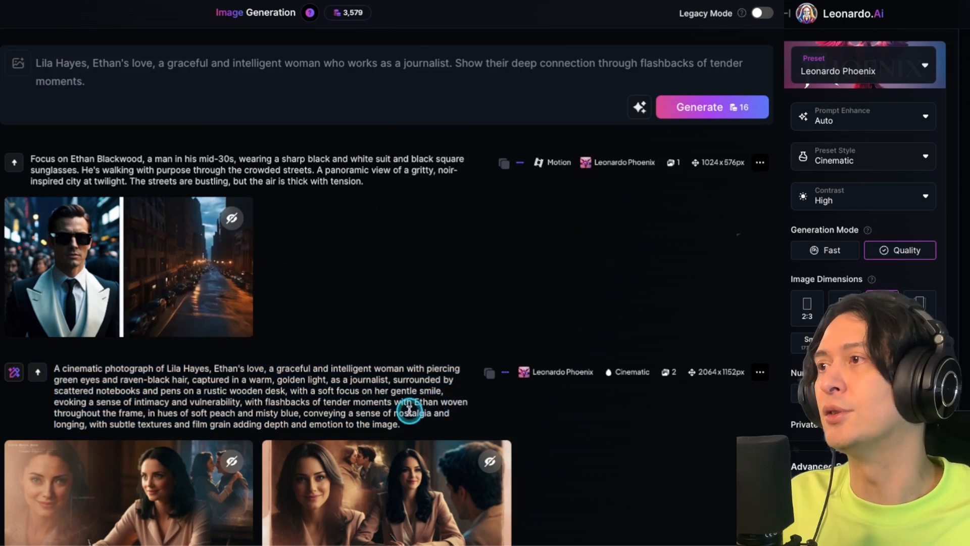
scroll(450, 393, "down", 3)
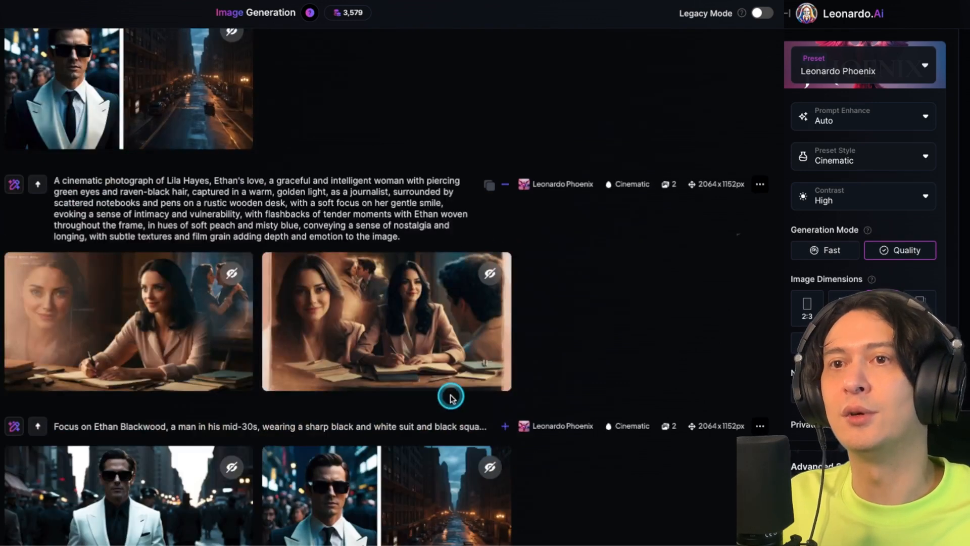
scroll(450, 397, "up", 3)
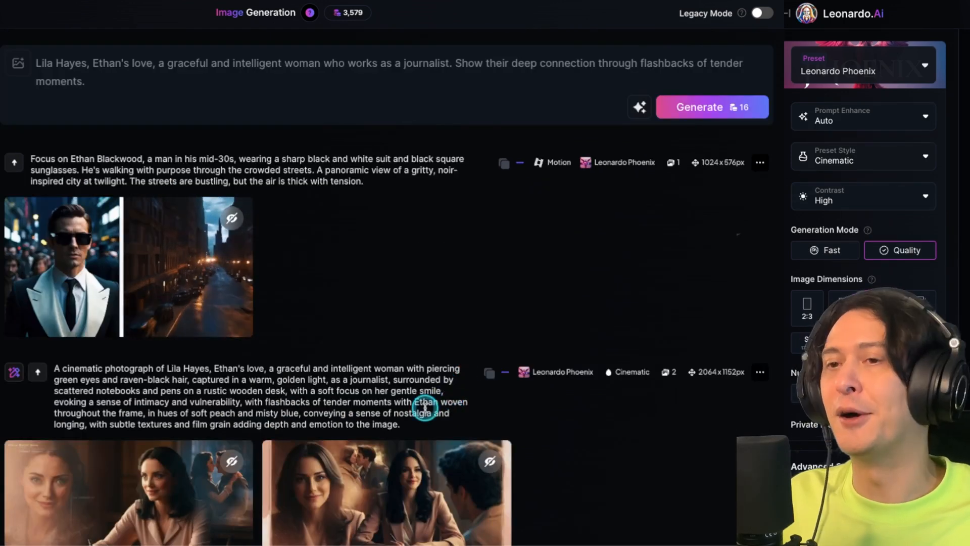
scroll(321, 470, "down", 1)
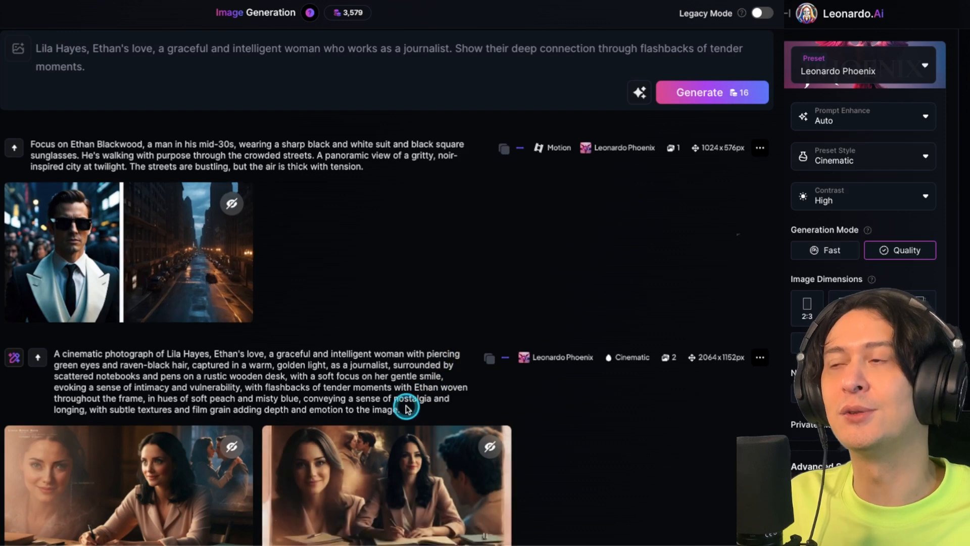
left_click(379, 457)
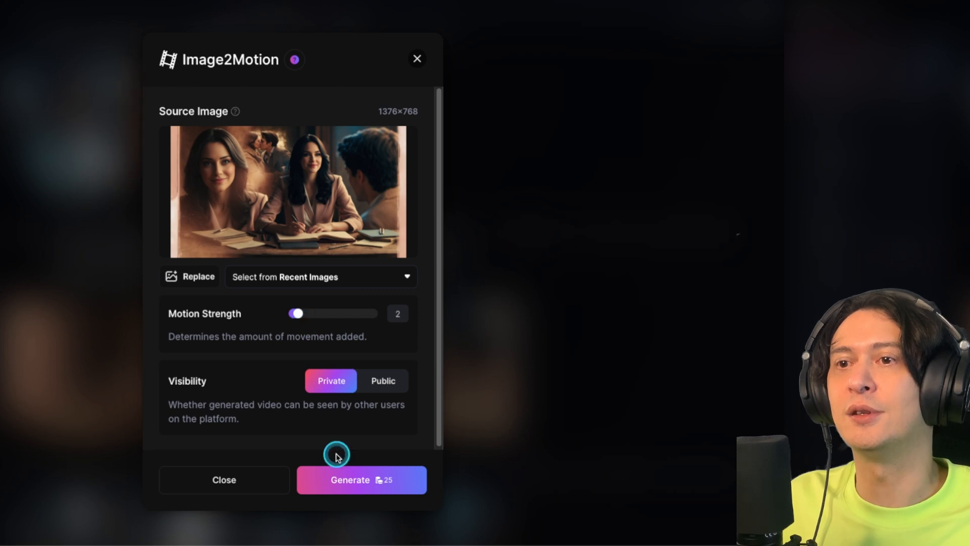
left_click(351, 487)
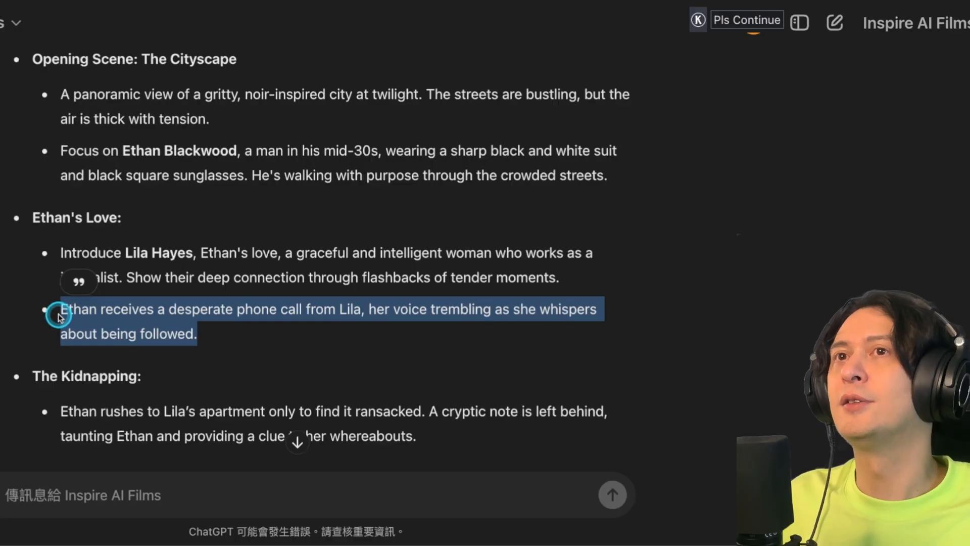
Step: Replace Leonardo.Ai's prompt with the desperate phone call line from the ChatGPT outline, generate images and view one enlarged
left_click(58, 316)
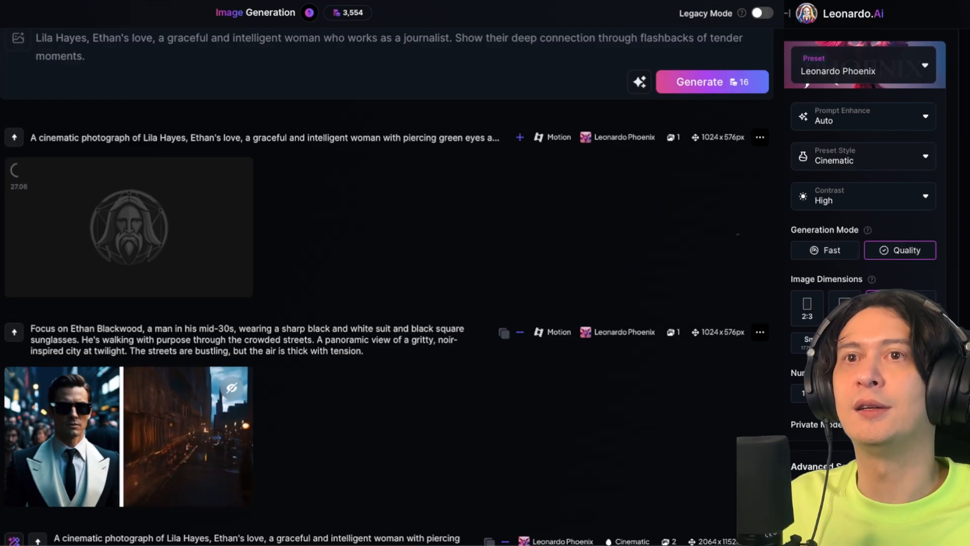
key("ctrl+a")
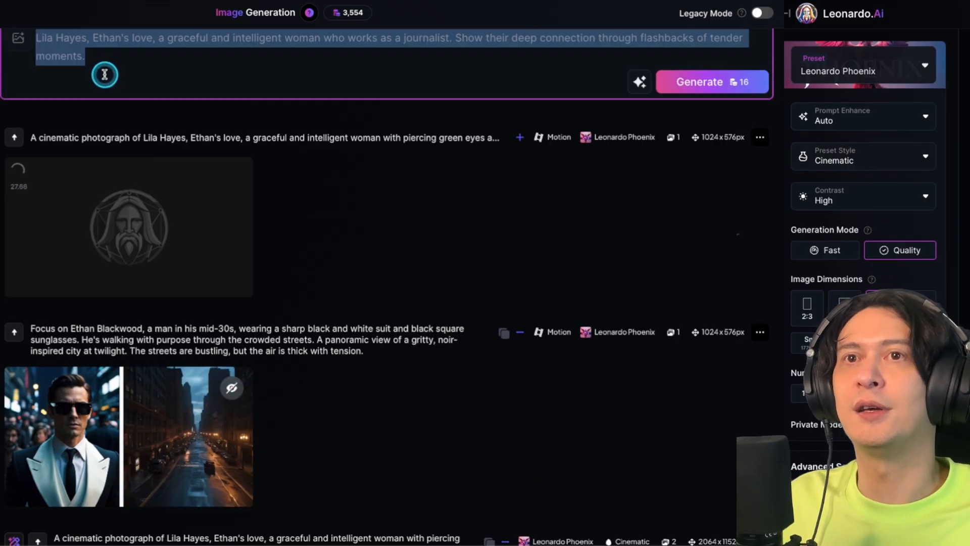
type("Ethan receives a desperate phone call from Lila, her voice trembling as she whispers about being followed.")
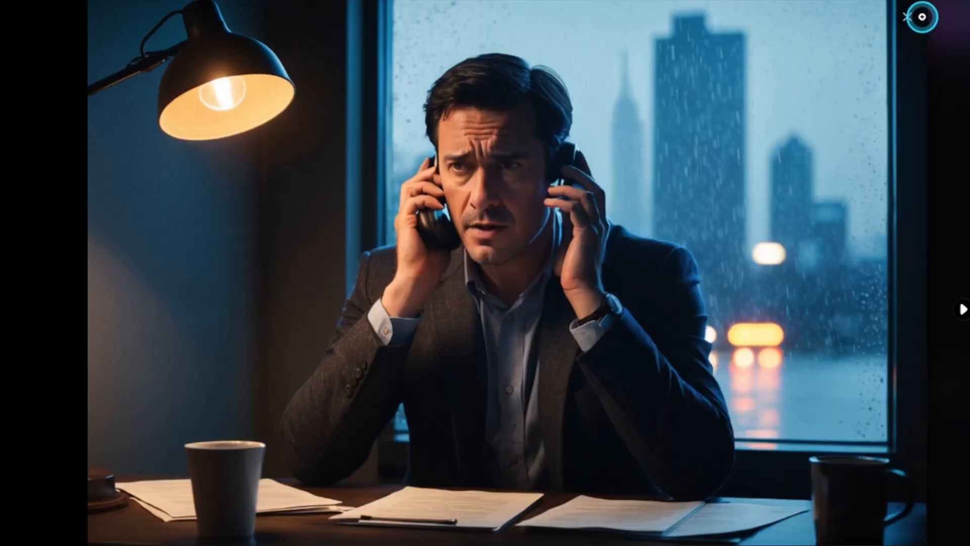
left_click(911, 19)
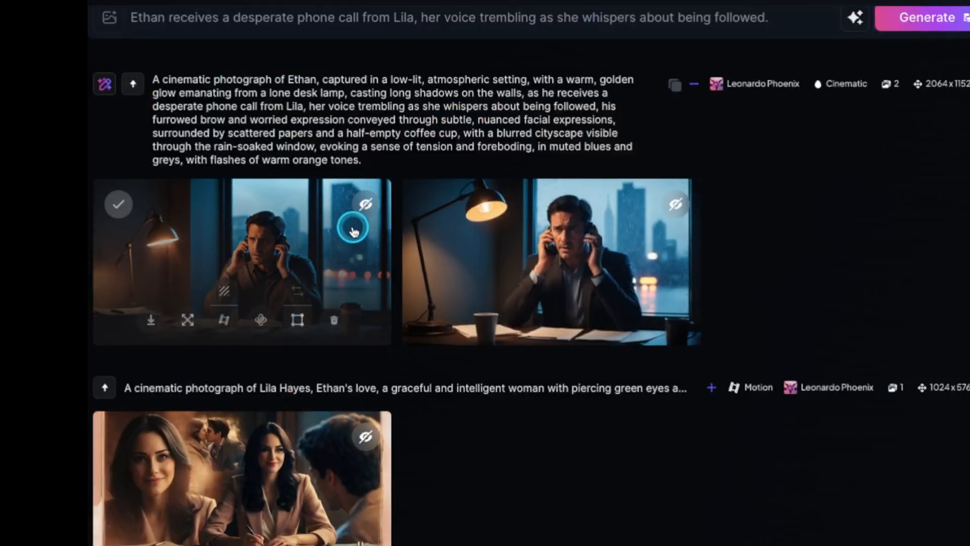
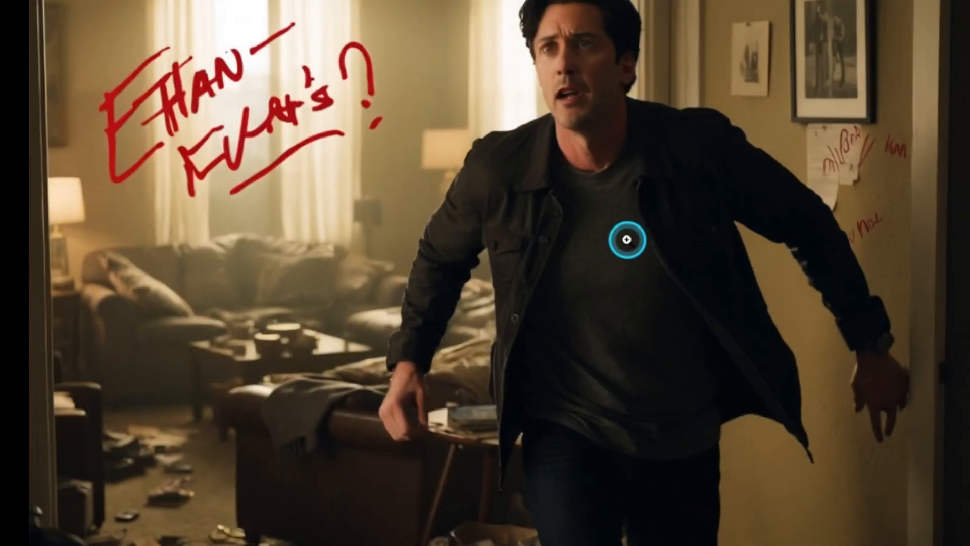
Step: Flip between the two enlarged images of the man running through the ransacked apartment to compare them
key("Left")
key("Right")
key("Left")
key("Right")
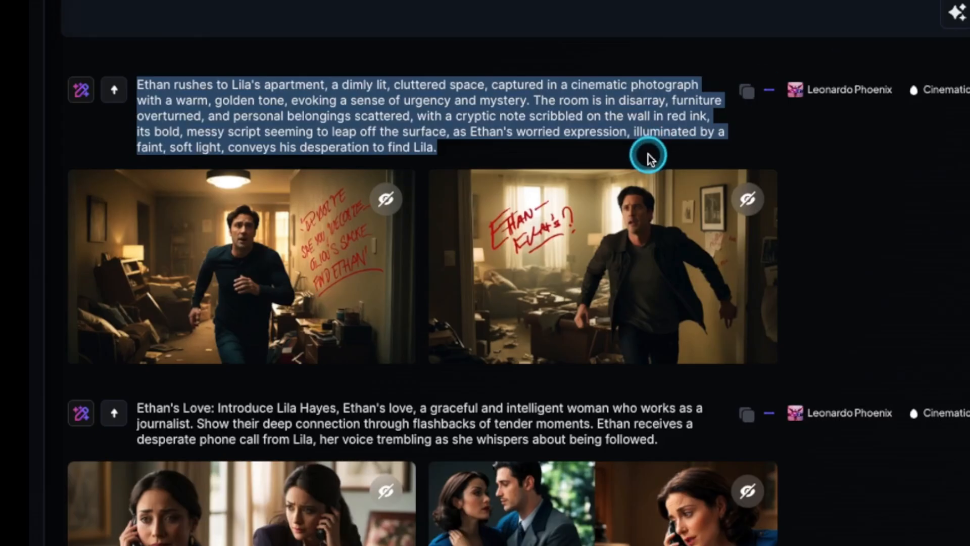
Step: Compare the ransacked-apartment generation's enhanced prompt with the red handwriting on the walls in its two images
left_click(587, 145)
triple_click(325, 137)
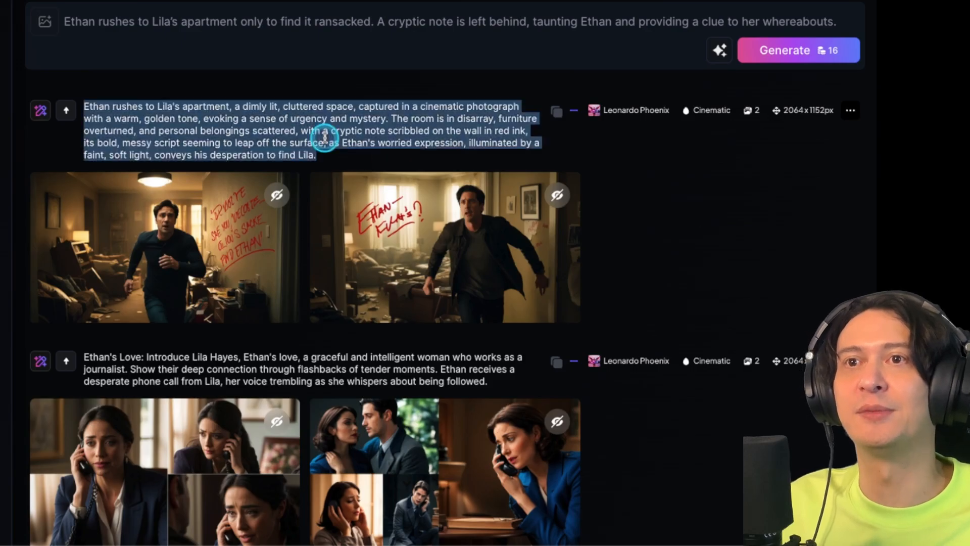
left_click(429, 123)
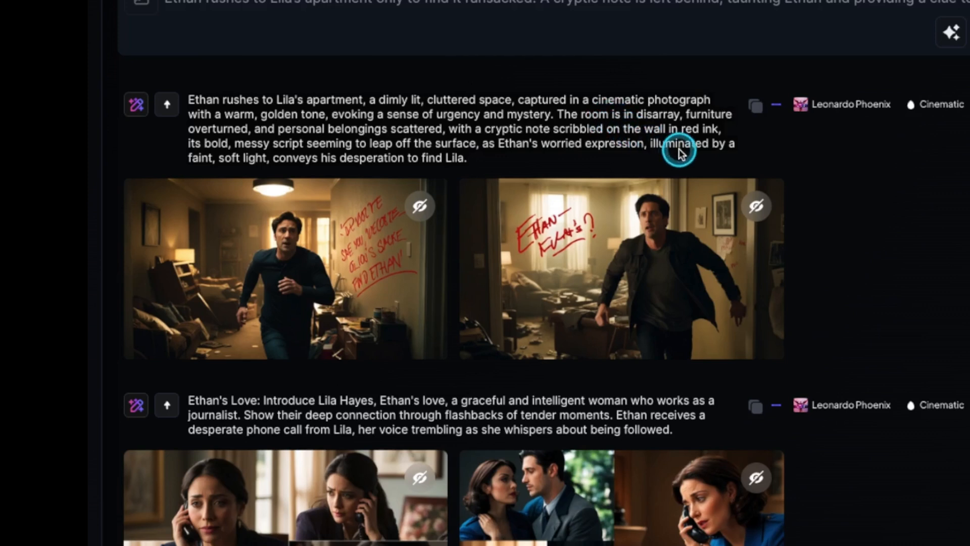
left_click_drag(471, 197, 355, 253)
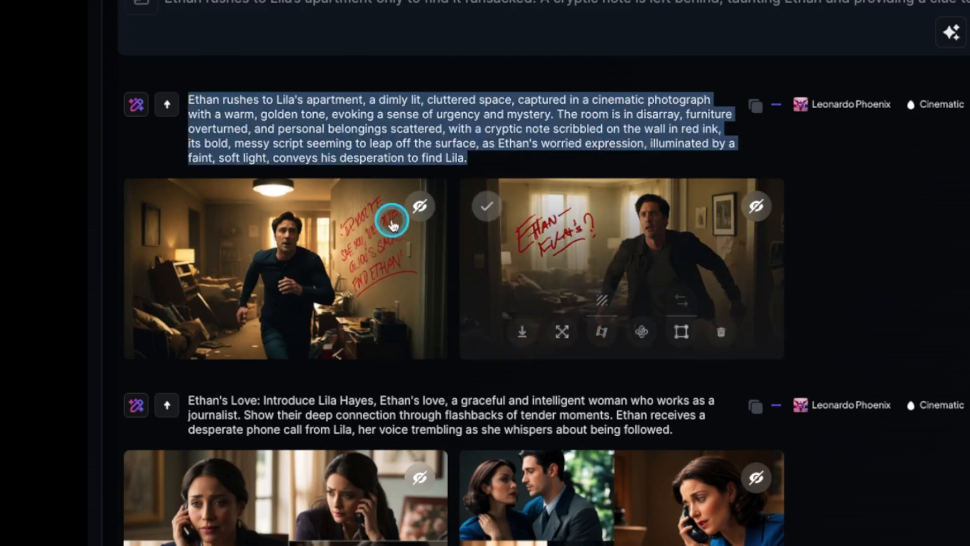
left_click(566, 124)
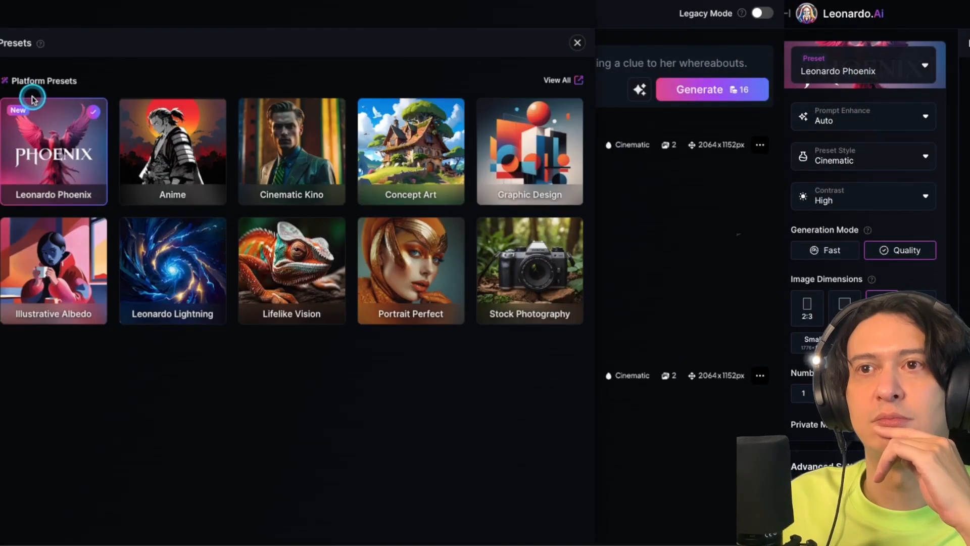
Step: Switch the preset to Cinematic Kino, generate the ransacked-apartment prompt again and view the doorway image enlarged
left_click(862, 71)
left_click(297, 149)
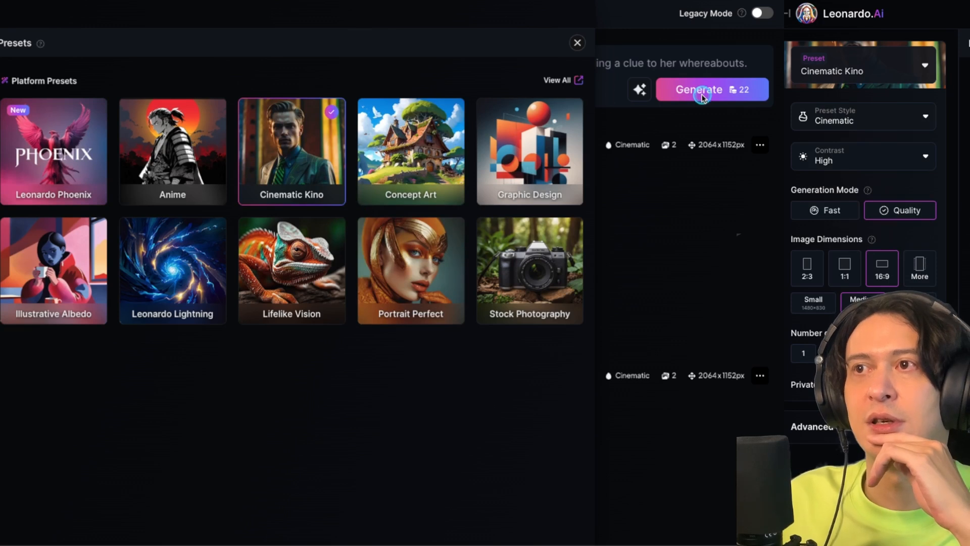
left_click(697, 117)
left_click(714, 93)
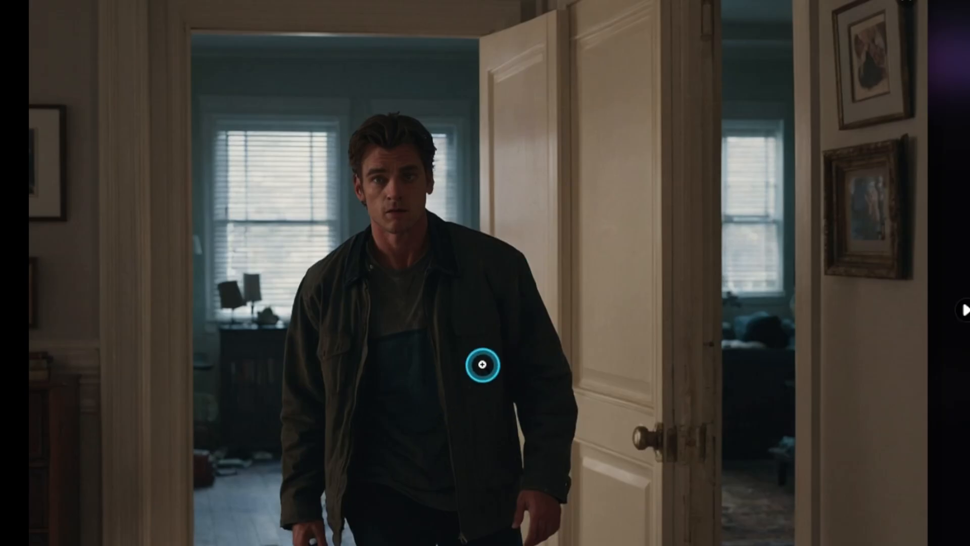
left_click(904, 2)
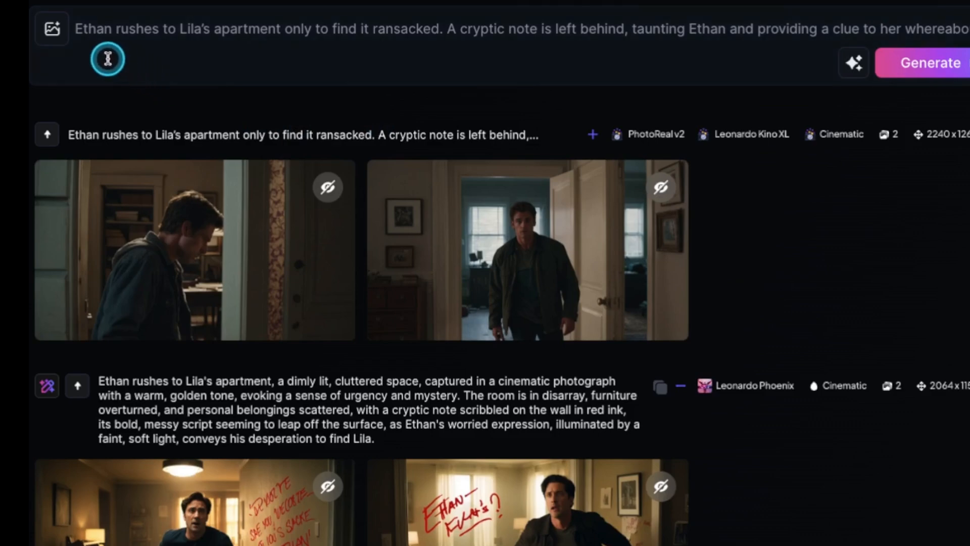
Step: Enlarge the Cinematic Kino image of the man walking through the doorway and download it
left_click(533, 221)
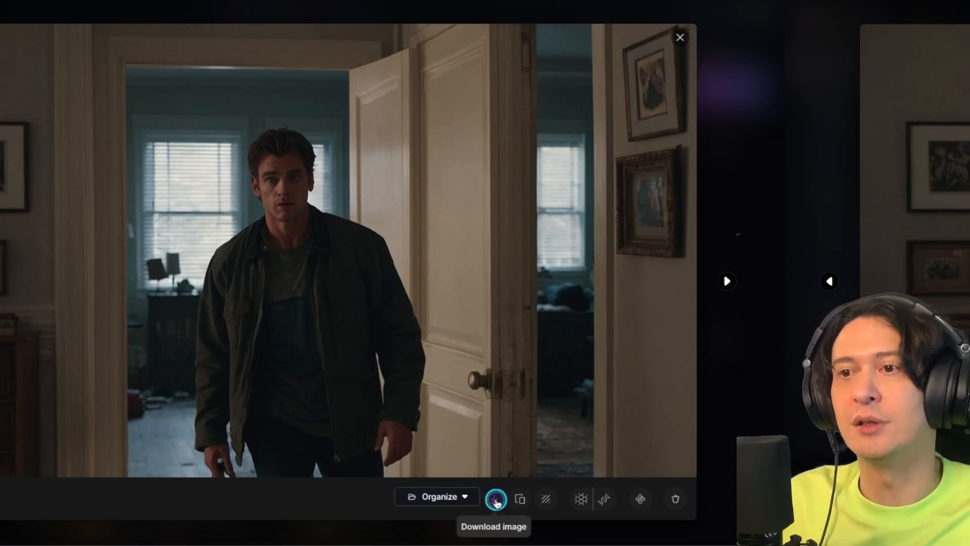
left_click(498, 500)
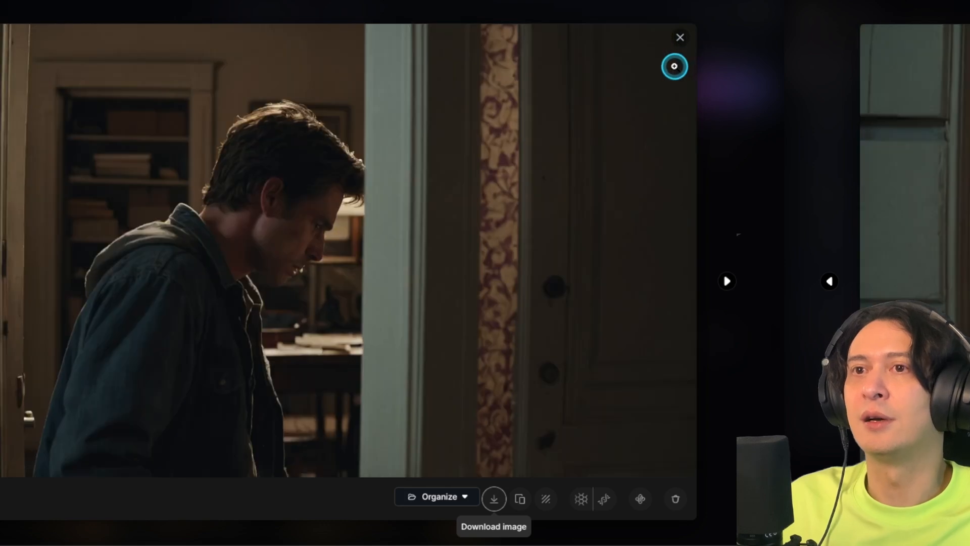
left_click(681, 38)
Step: Compare the Cinematic Kino doorway image with the Leonardo Phoenix apartment and phone-call images, enlarging individual results
scroll(503, 251, "down", 10)
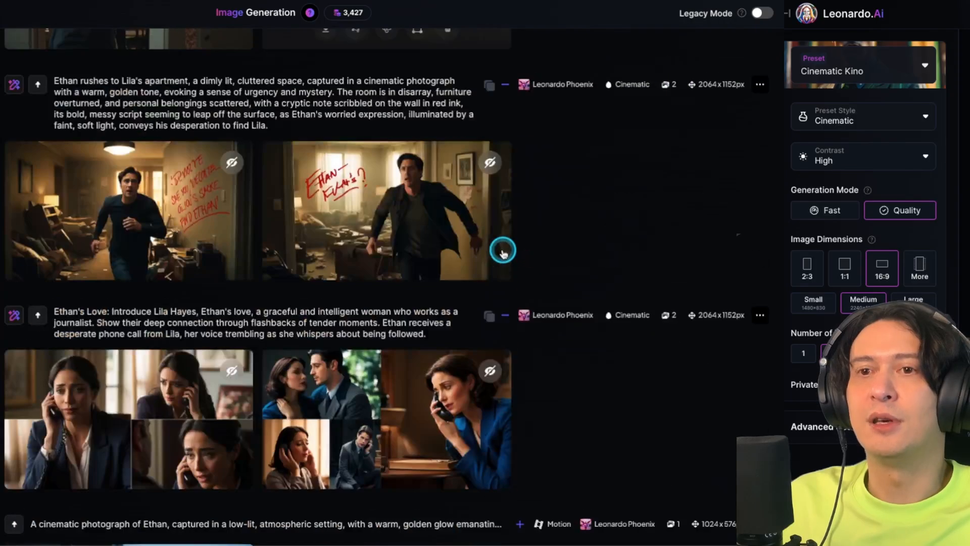
scroll(503, 251, "up", 1)
scroll(502, 251, "up", 8)
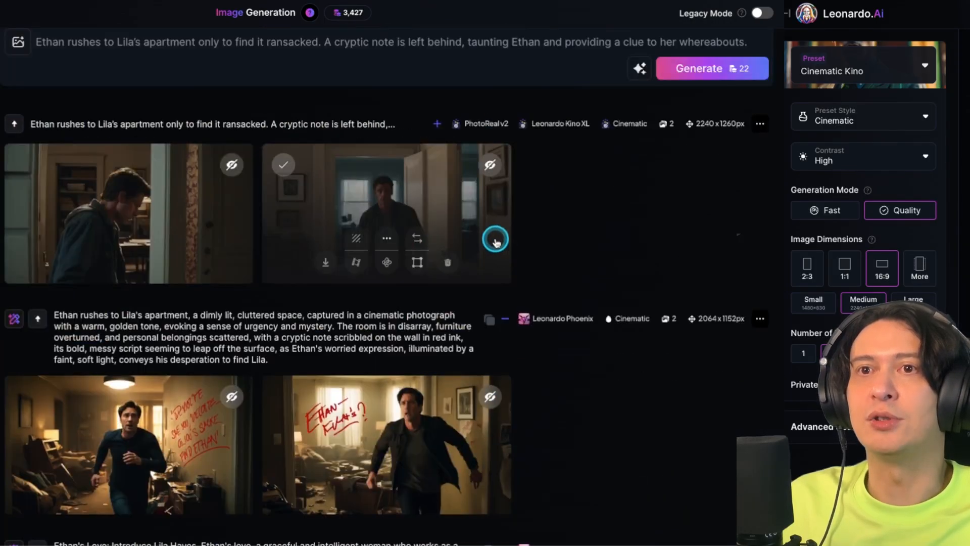
left_click(440, 189)
left_click(681, 32)
scroll(436, 272, "down", 14)
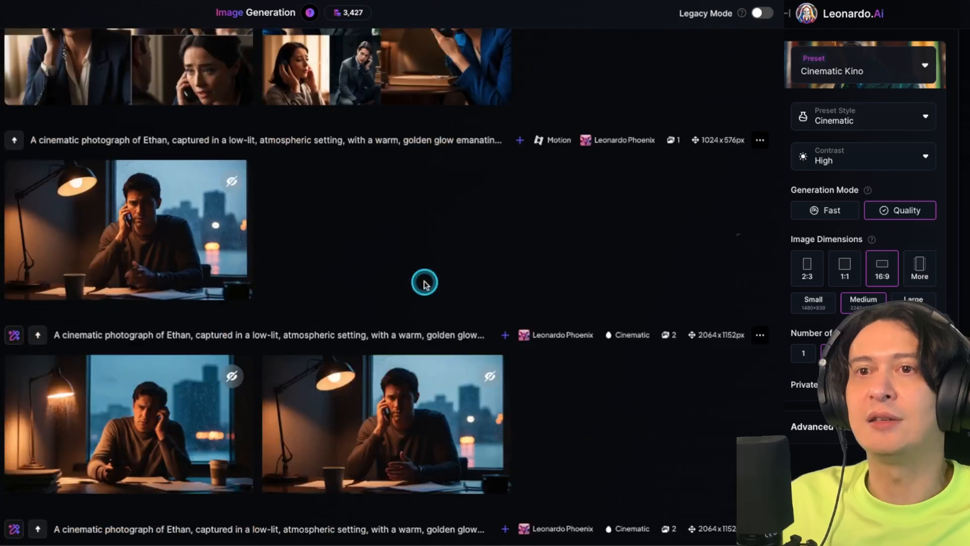
left_click(332, 418)
left_click(681, 34)
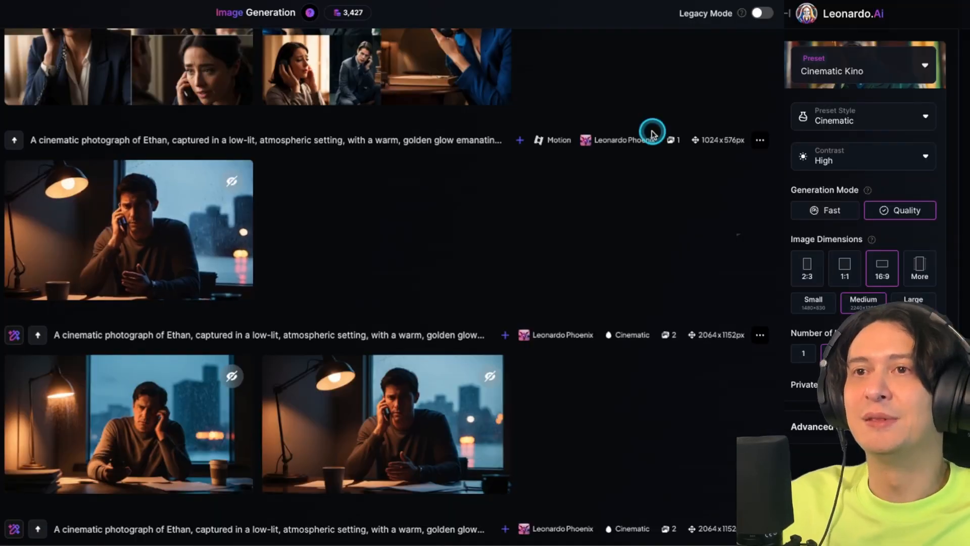
scroll(656, 133, "up", 14)
left_click(418, 211)
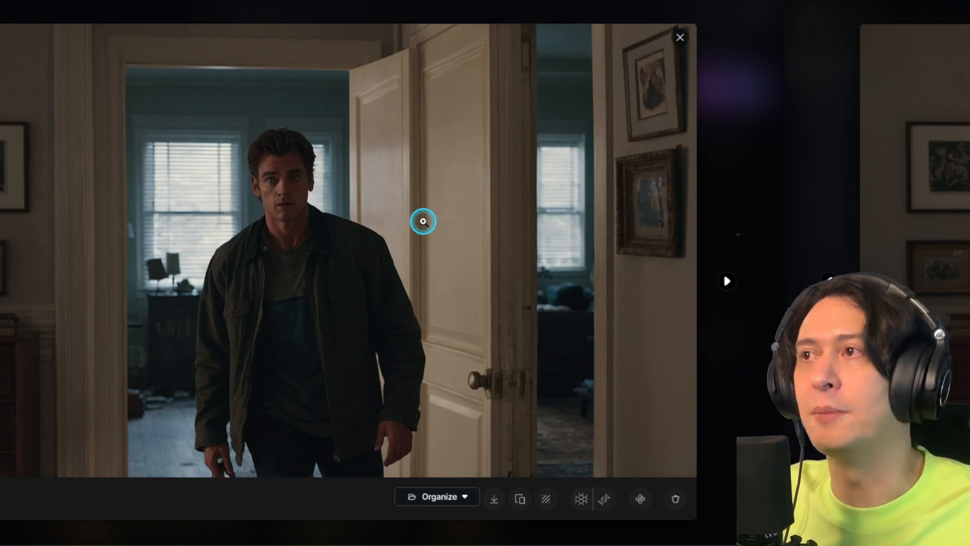
left_click(678, 39)
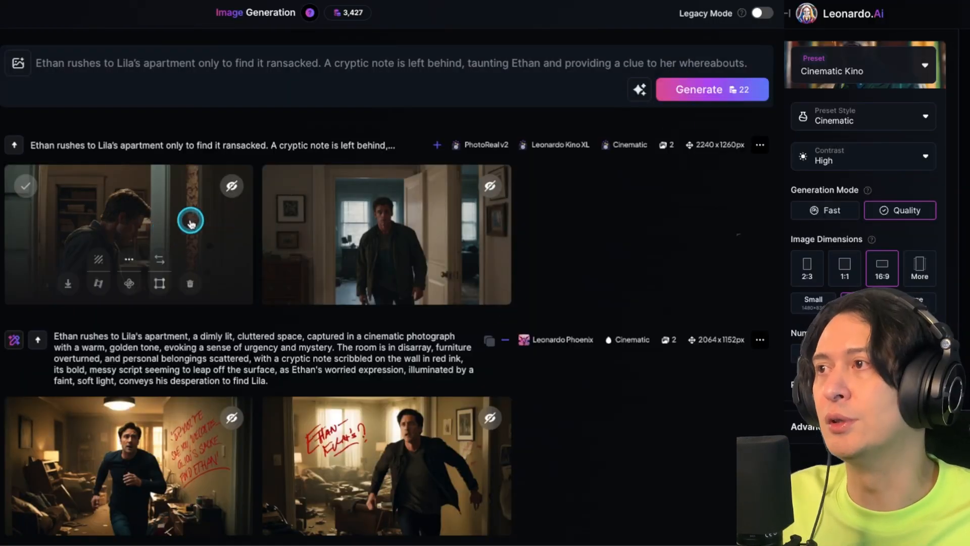
Step: Enlarge both Cinematic Kino images in turn and inspect the face of the man in the doorway up close
left_click(318, 215)
key("Left")
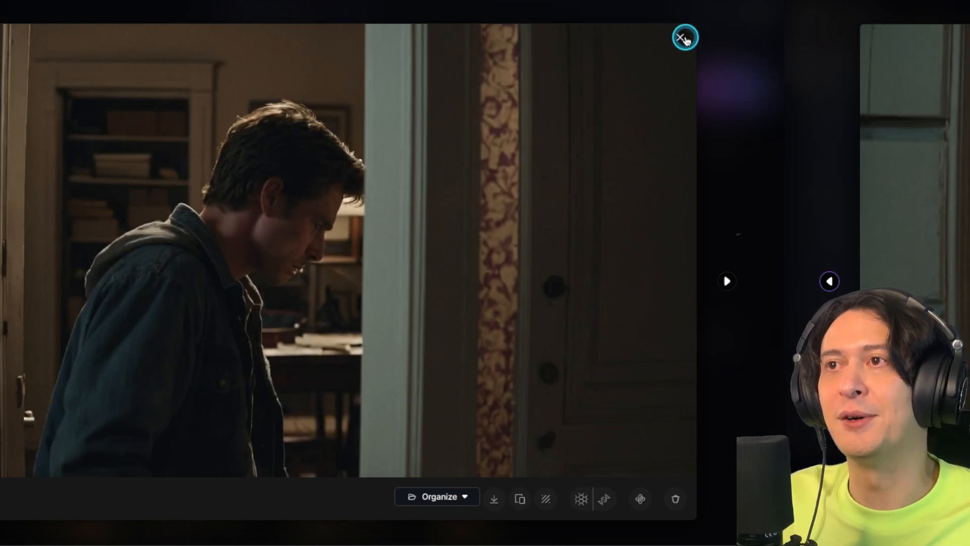
left_click(685, 38)
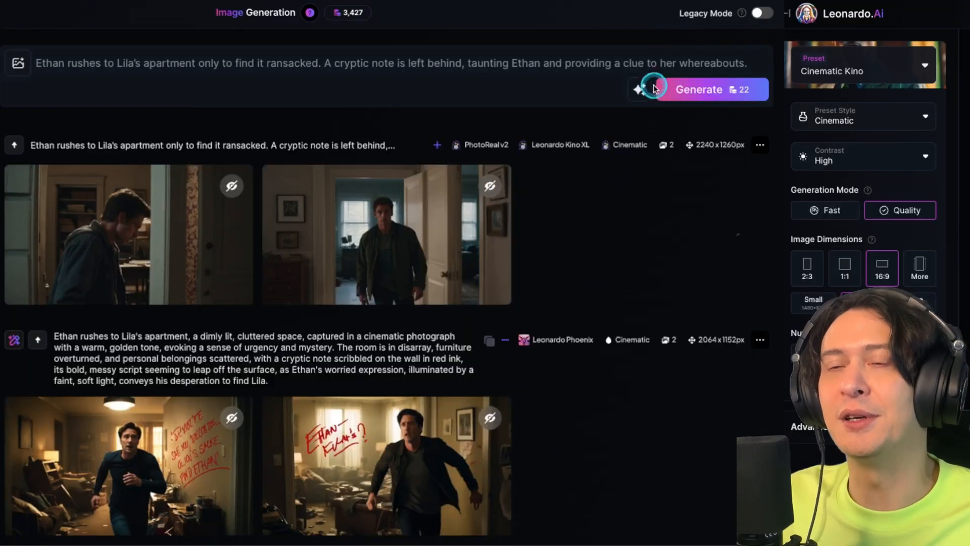
left_click(98, 238)
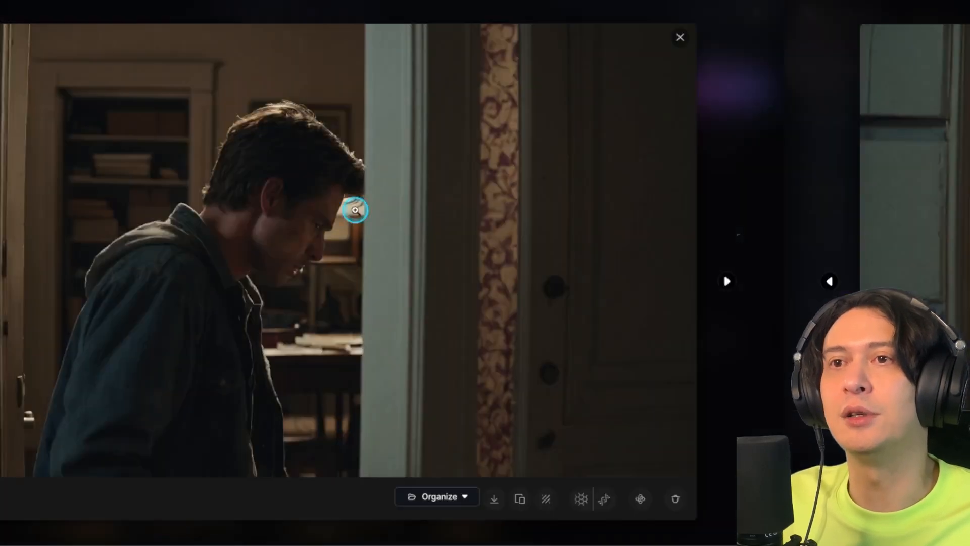
left_click(685, 38)
left_click(383, 188)
left_click(395, 192)
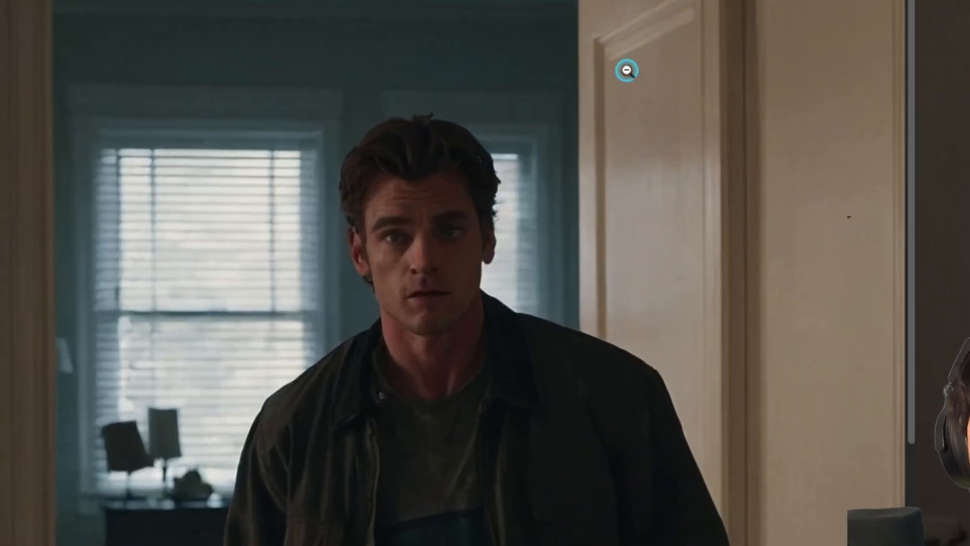
left_click(627, 71)
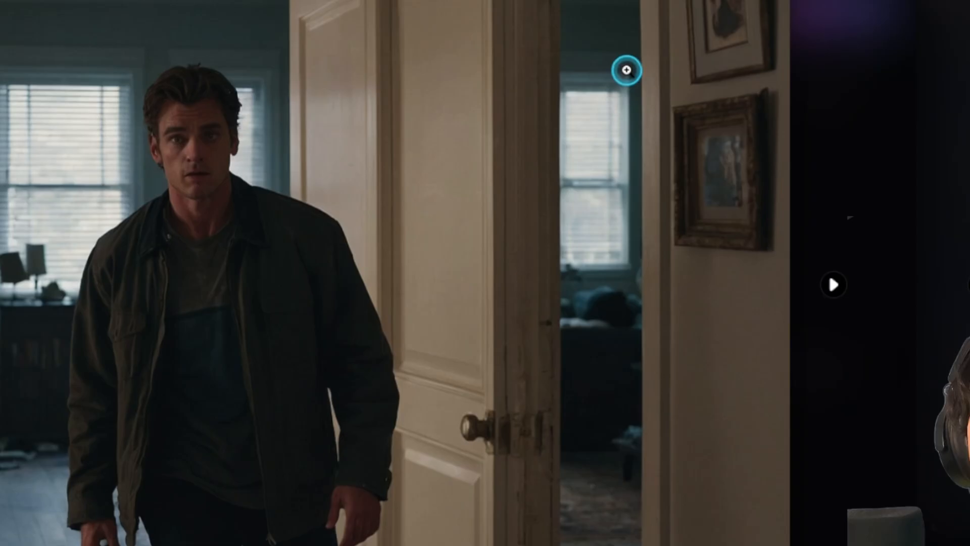
Step: Enlarge the two Cinematic Kino apartment images alternately and compare the man's appearance across them
left_click(680, 37)
left_click(9, 199)
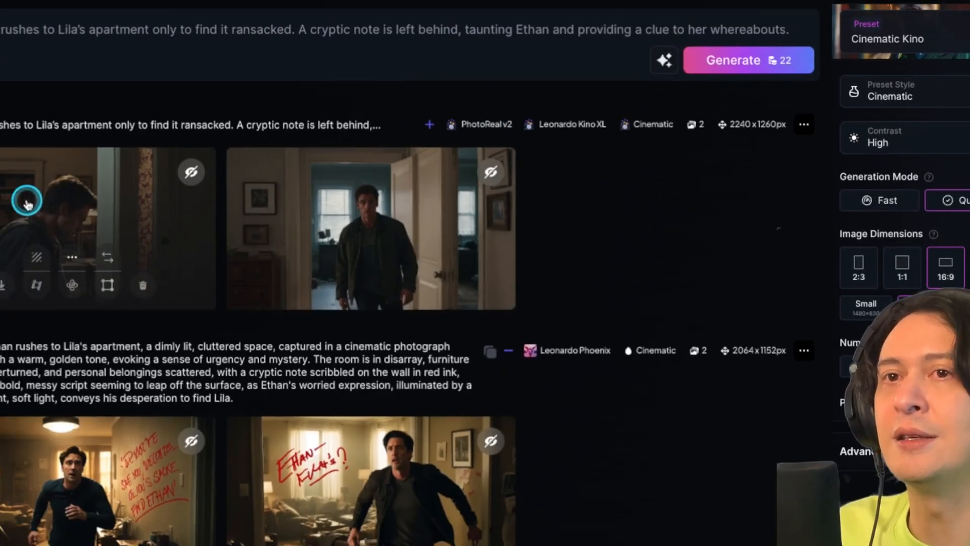
left_click(688, 28)
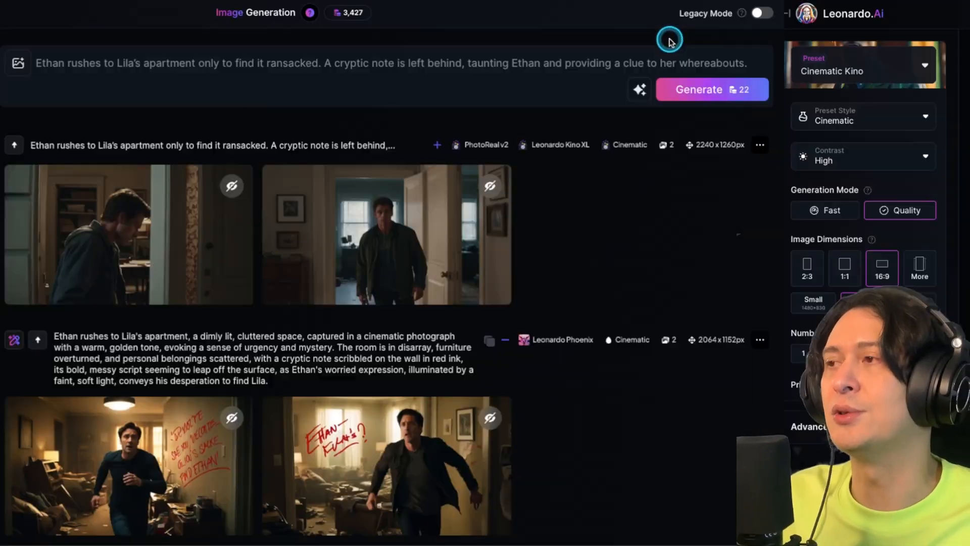
left_click(334, 187)
left_click(681, 34)
left_click(269, 214)
left_click(682, 38)
left_click(169, 202)
left_click(682, 36)
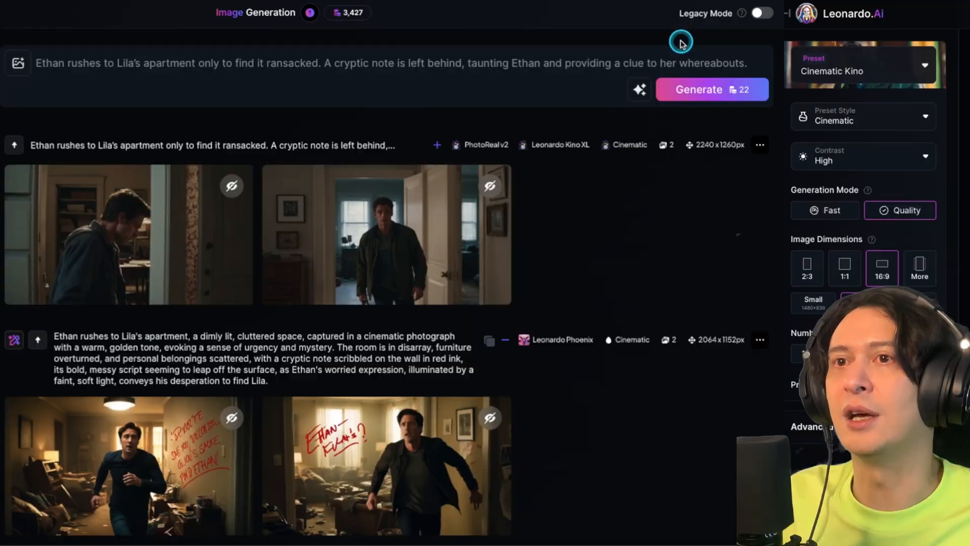
Step: Switch to Luma and generate a video from both apartment images, prompting a man seeking his girlfriend in an empty room with a note on the ground
left_click(969, 1)
left_click(969, 1)
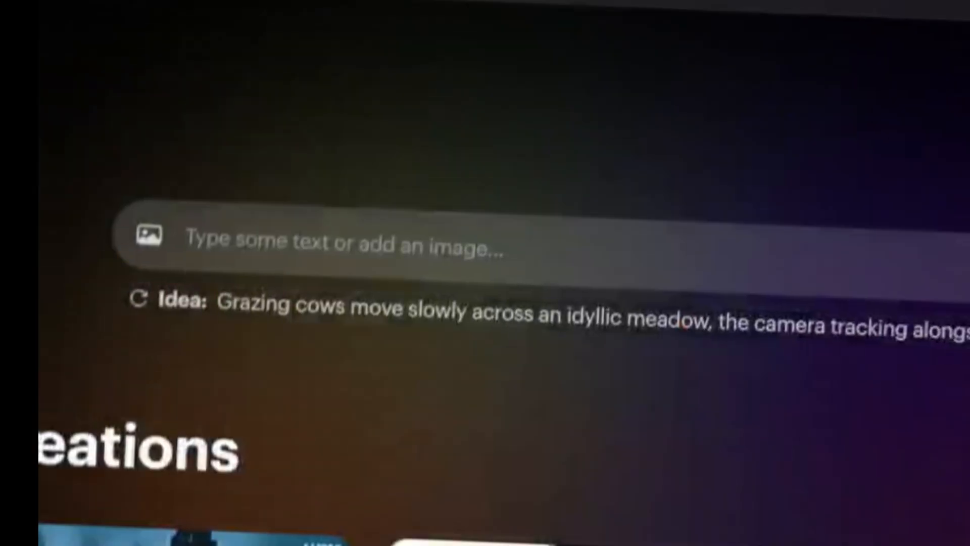
left_click(137, 271)
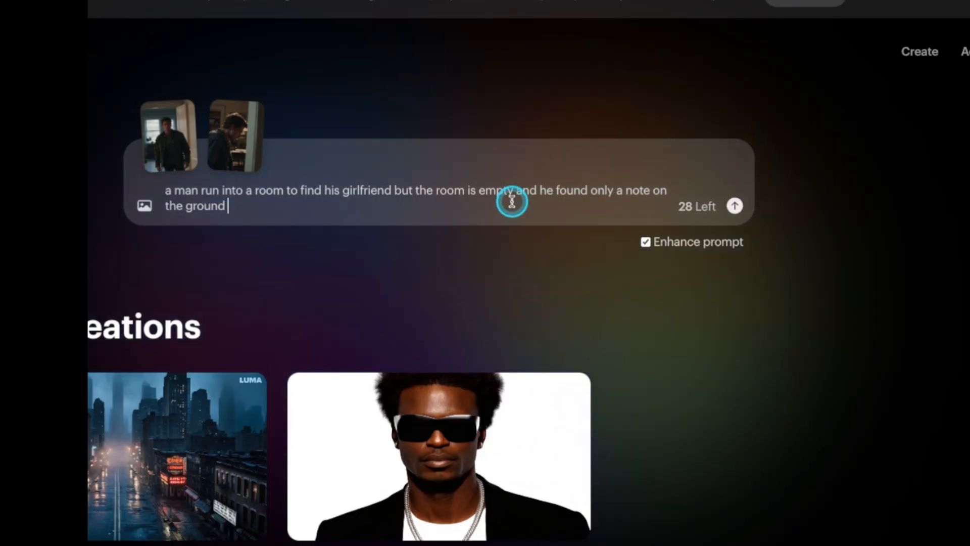
left_click(736, 205)
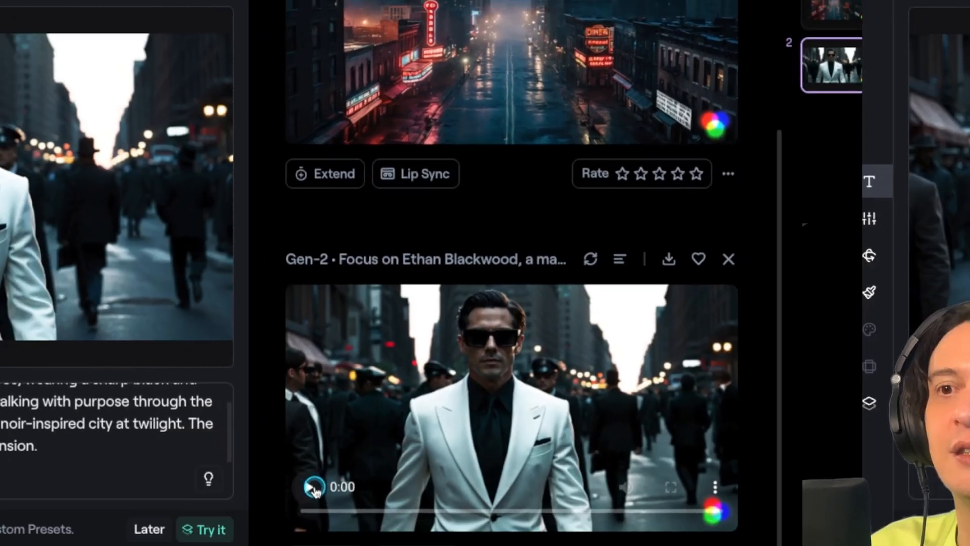
Step: Switch to Runway, download the Gen-2 clip of the man in the white suit and scrub through it in an enlarged preview
left_click(284, 517)
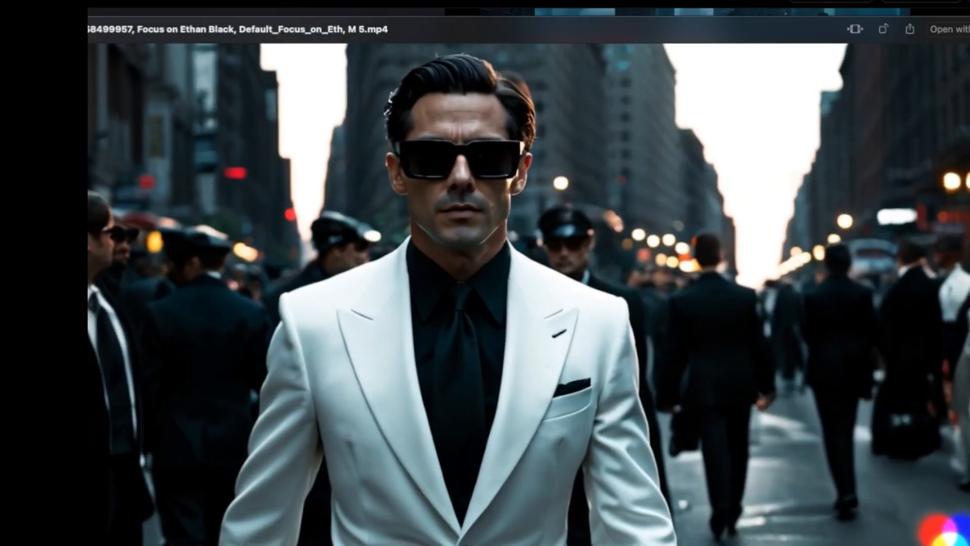
left_click_drag(12, 24, 99, 0)
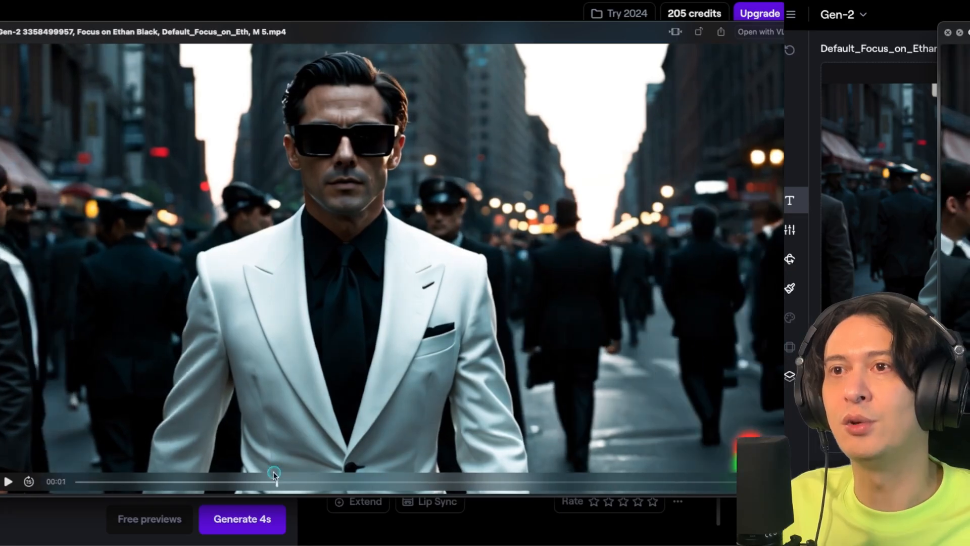
left_click_drag(275, 475, 666, 495)
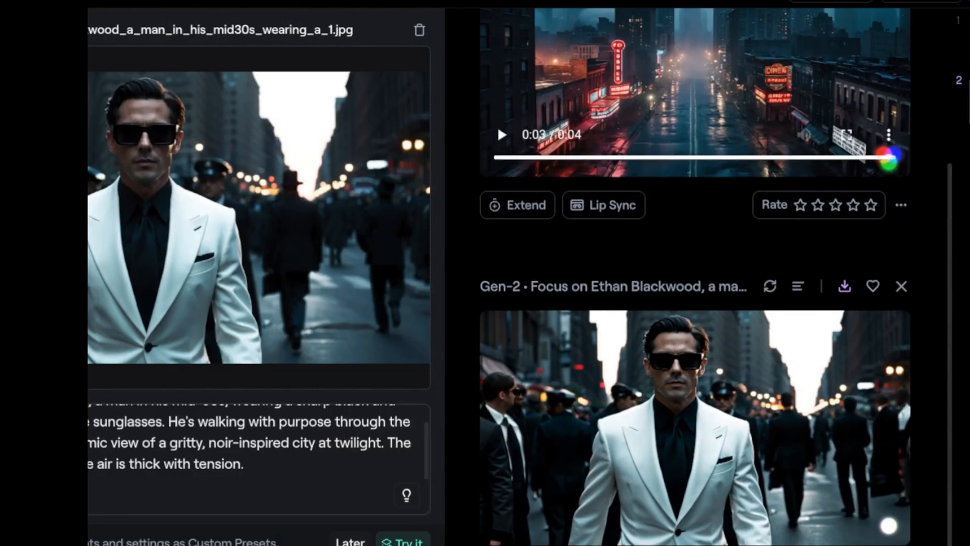
key("super+space")
left_click(803, 2)
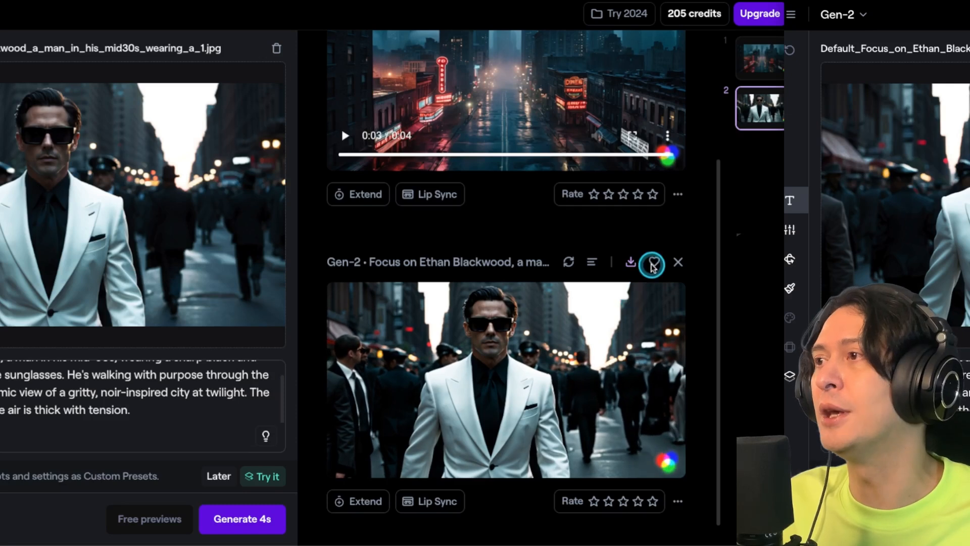
Step: Review the Luma clip of the man in the white suit and its noir-city prompt
scroll(676, 305, "down", 1)
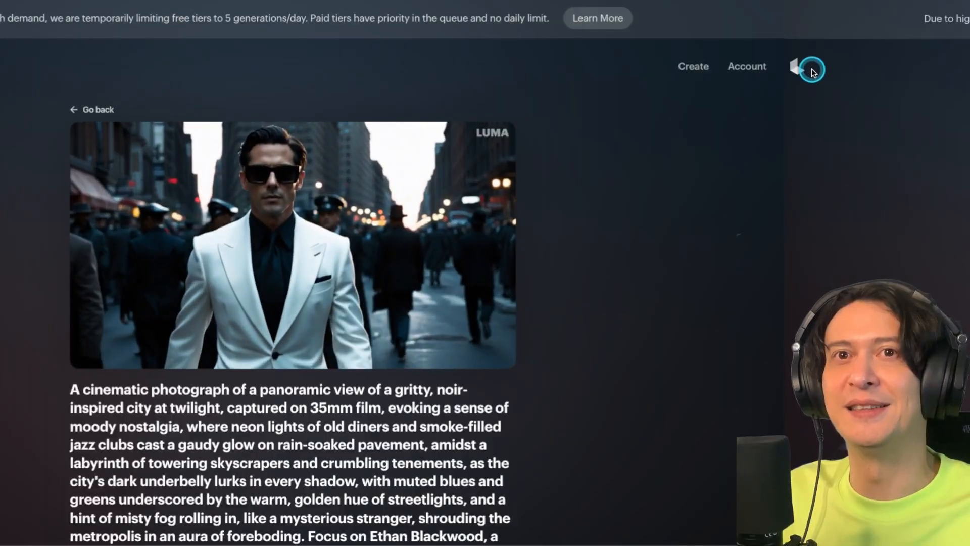
scroll(646, 255, "down", 4)
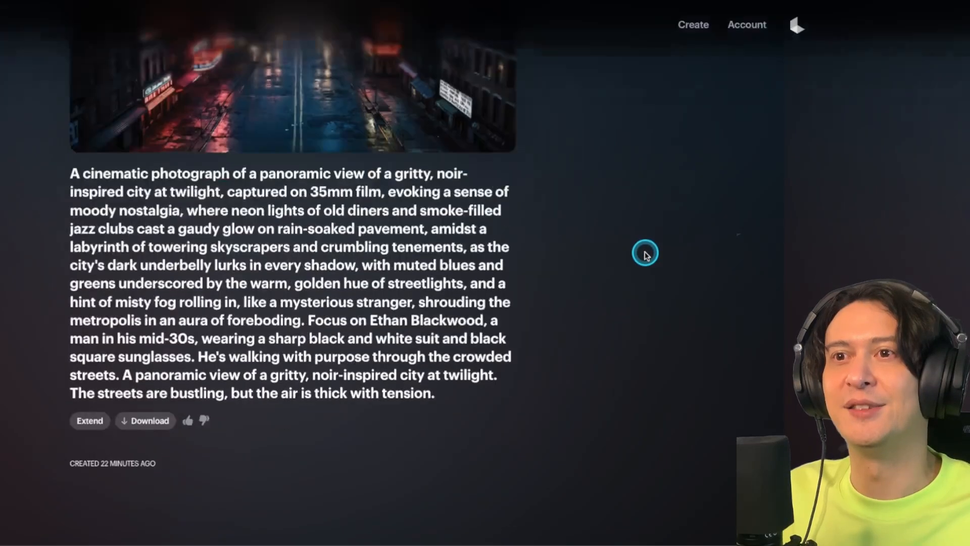
scroll(252, 166, "up", 4)
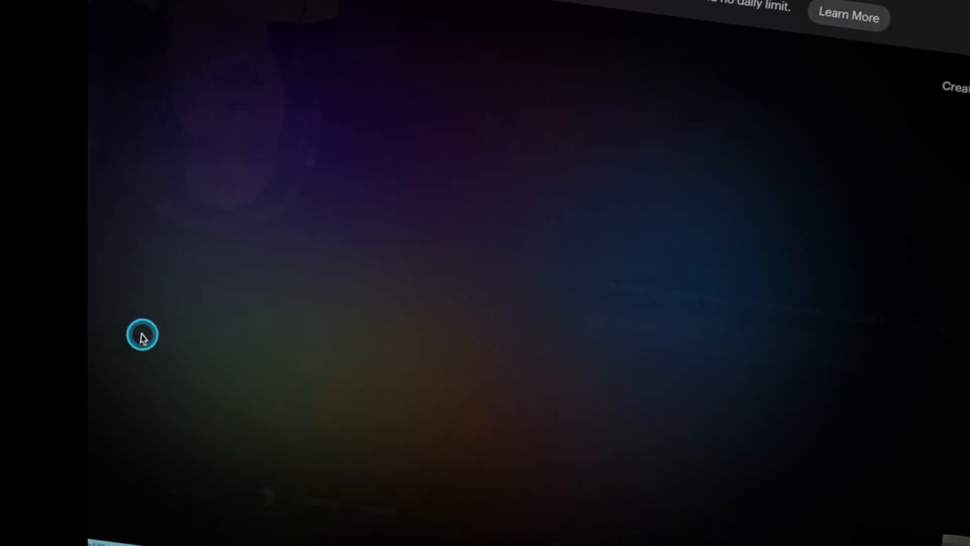